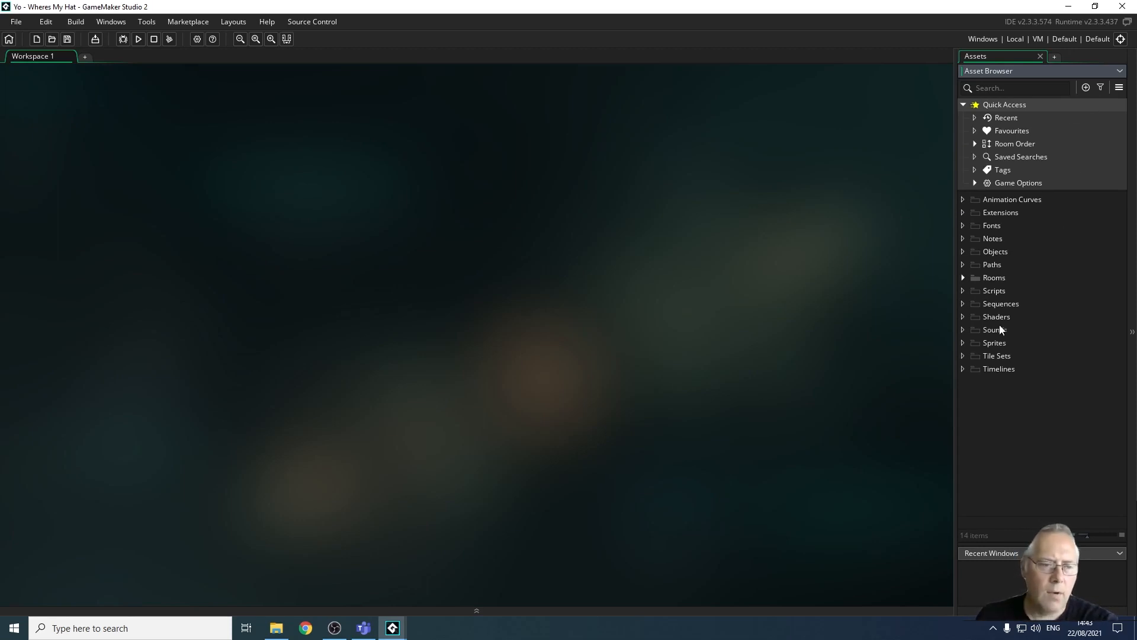
- Create a new sprite in the Sprites group and name it spr_test
left_click(992, 343)
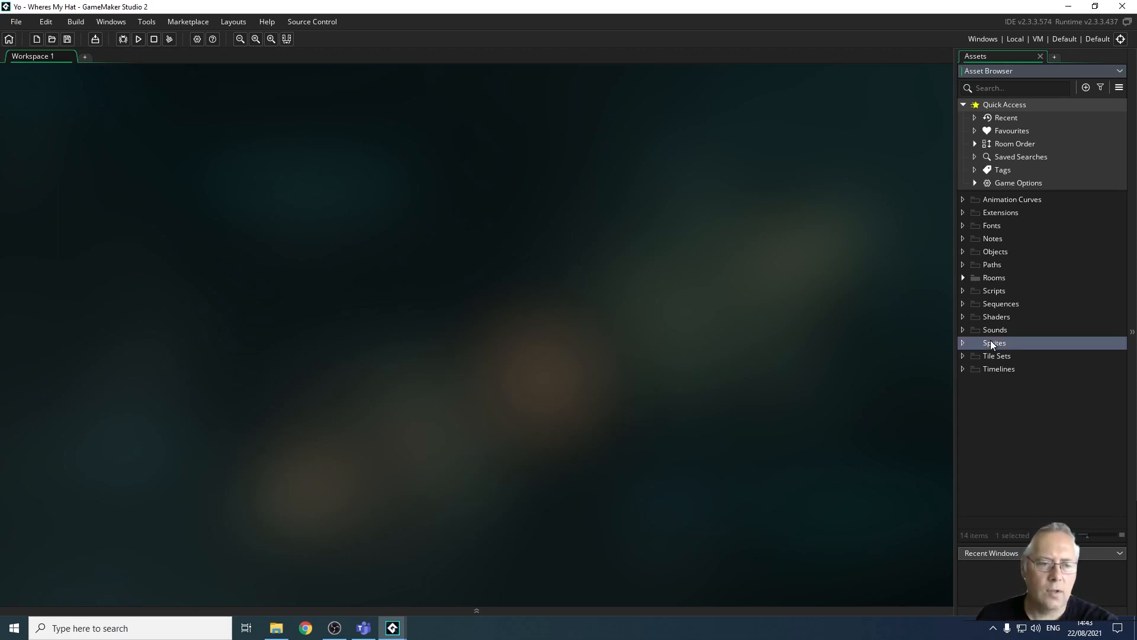
right_click(992, 343)
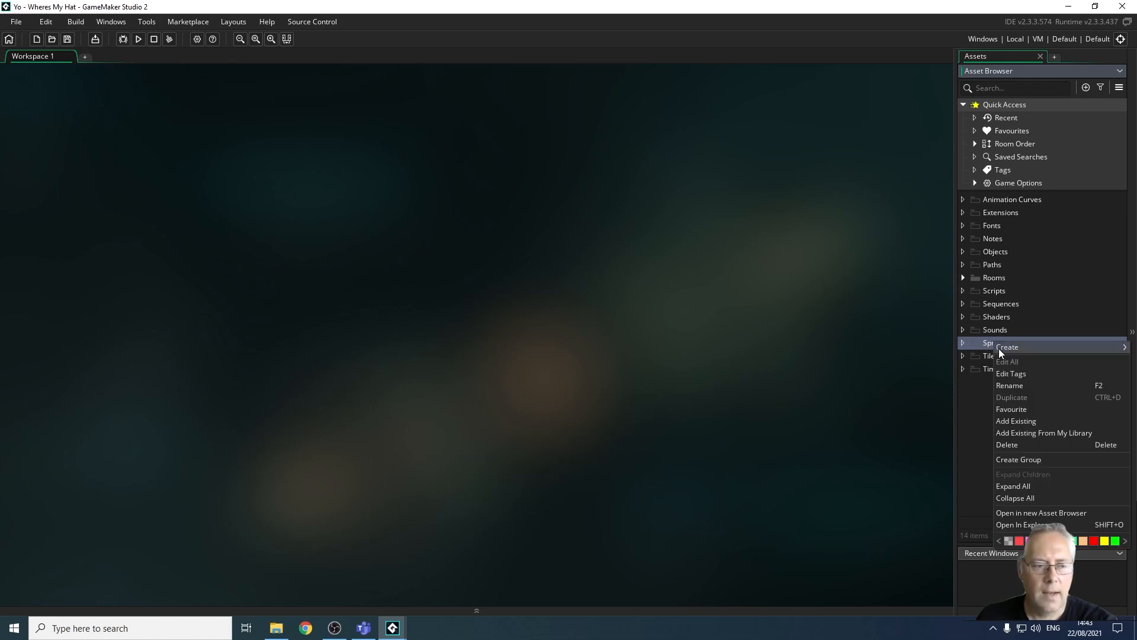
mouse_move(997, 347)
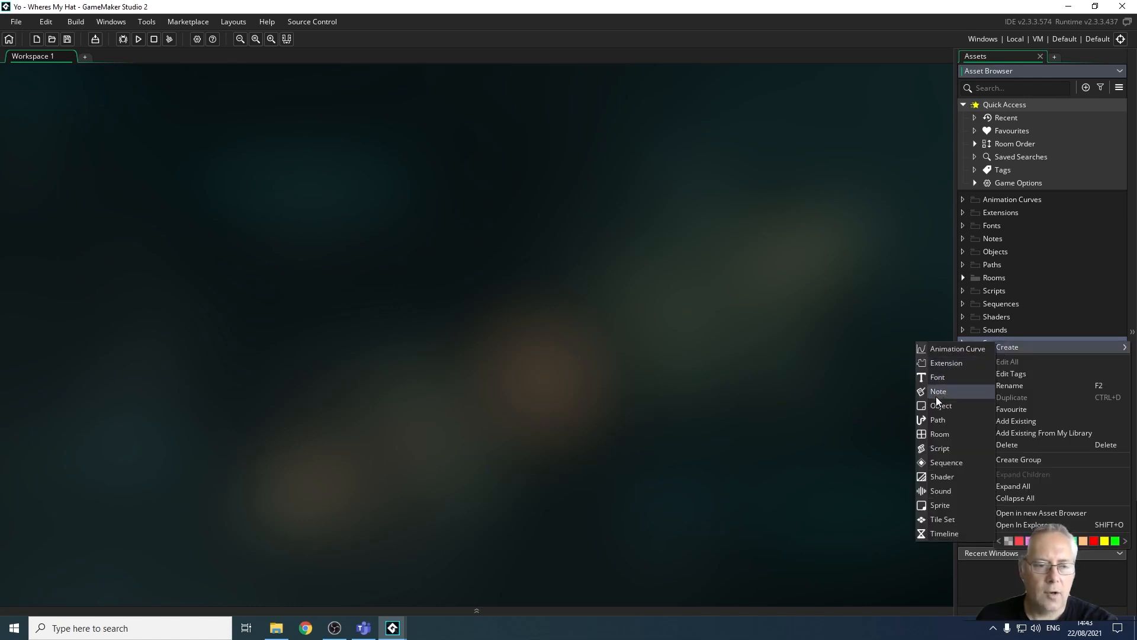
left_click(946, 506)
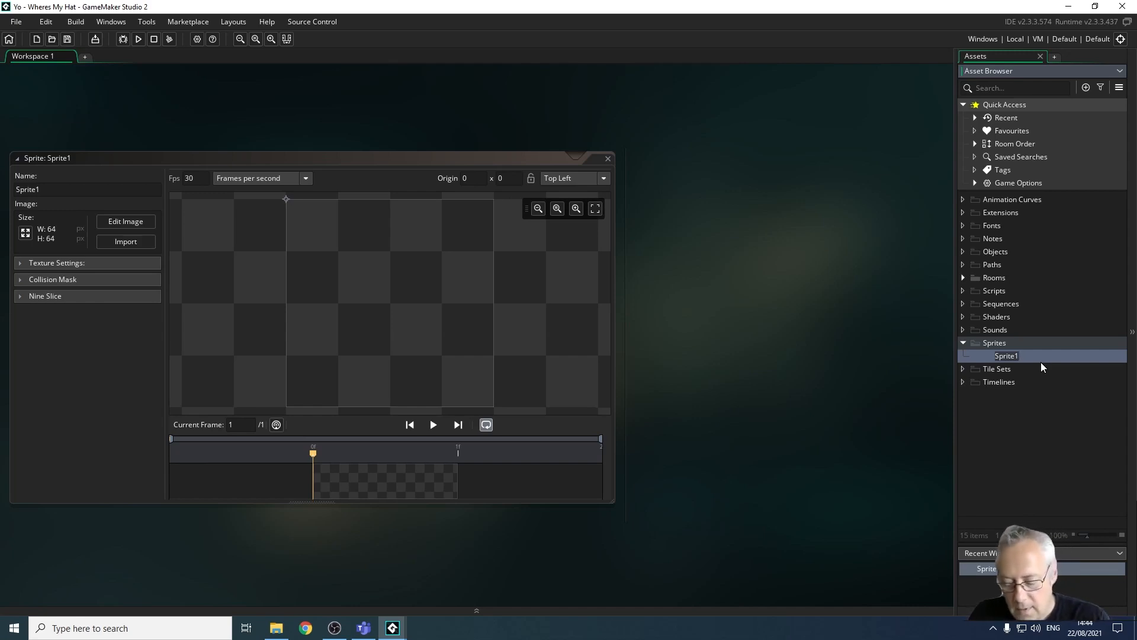
type("spr_test")
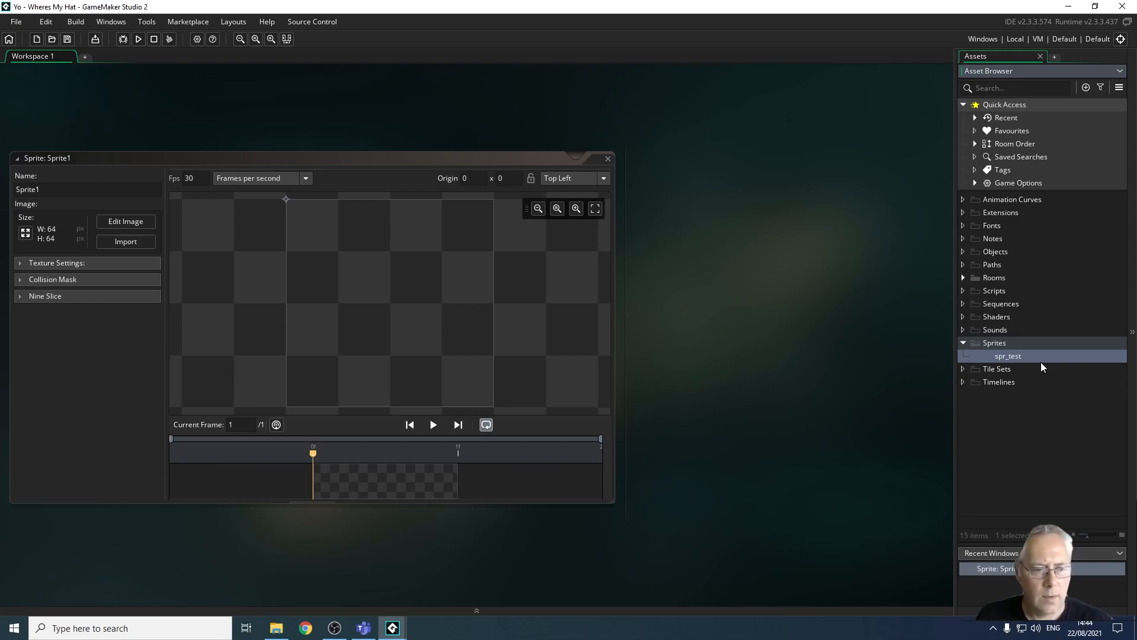
key("Return")
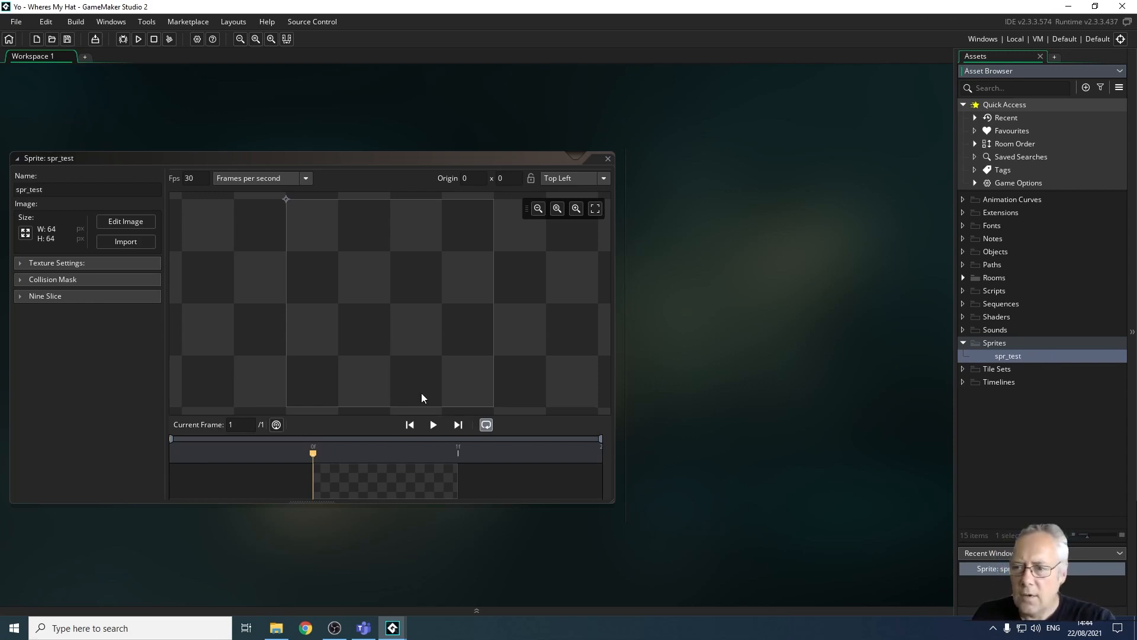
- Examine the resize properties of the spr_test sprite and close them without applying changes
left_click(25, 233)
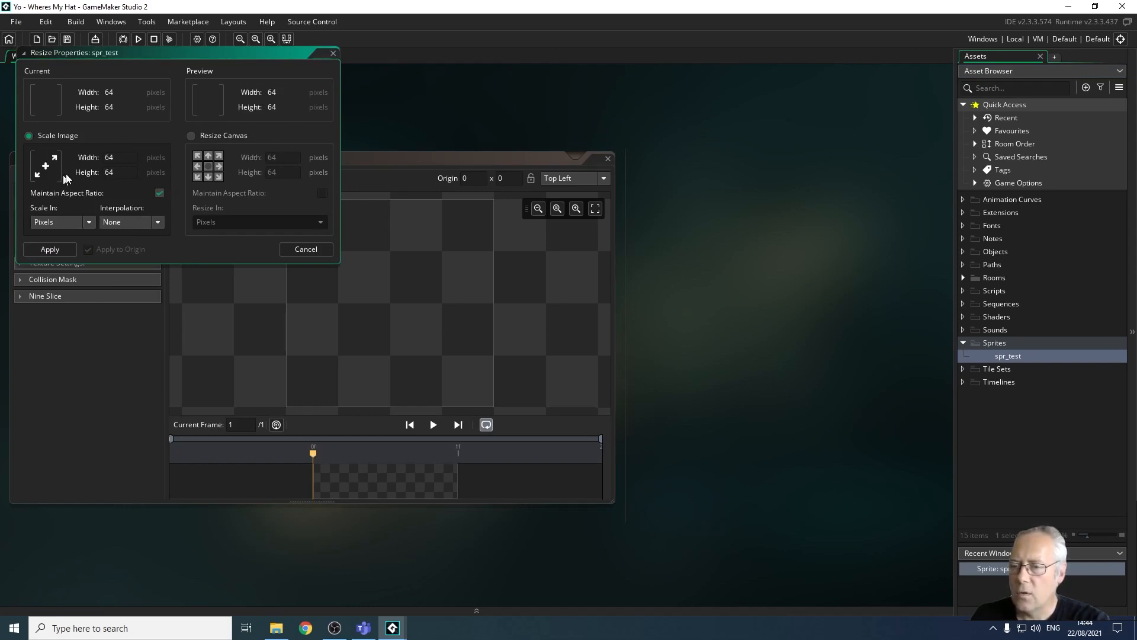
left_click(292, 248)
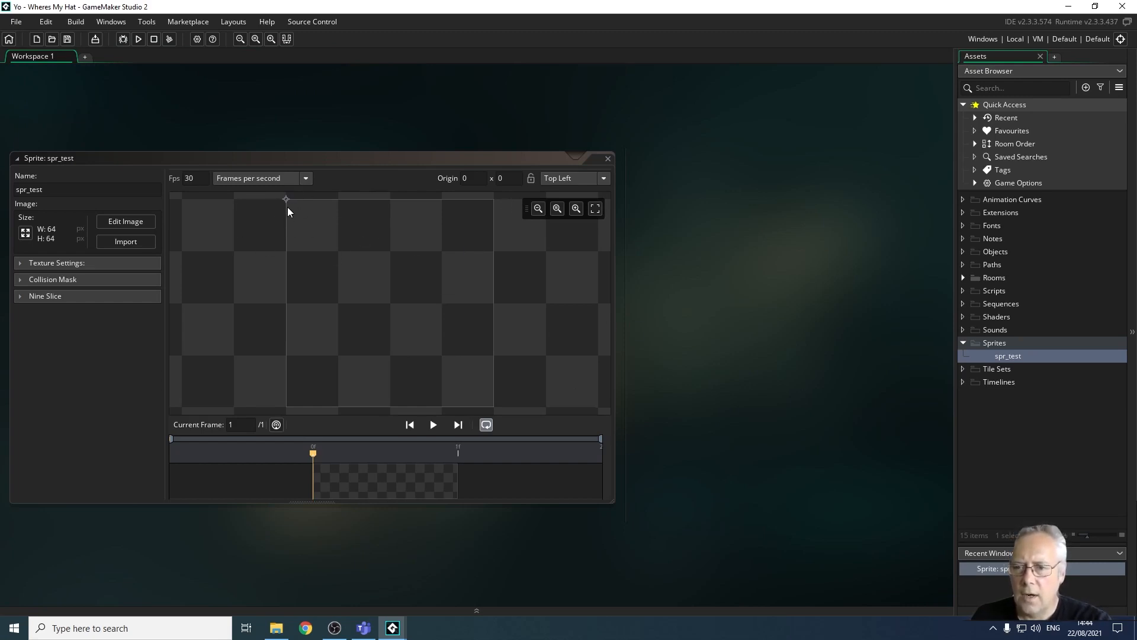
key("ctrl")
key("ctrl")
key("ctrl")
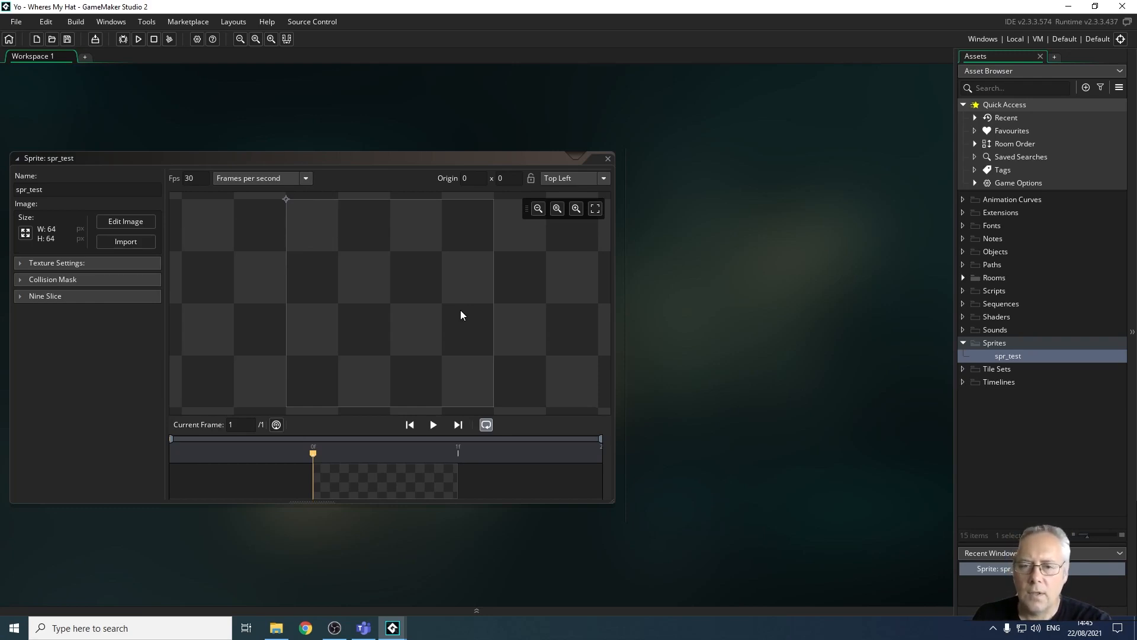
- Set the origin of the spr_test sprite to Middle Centre
left_click(601, 180)
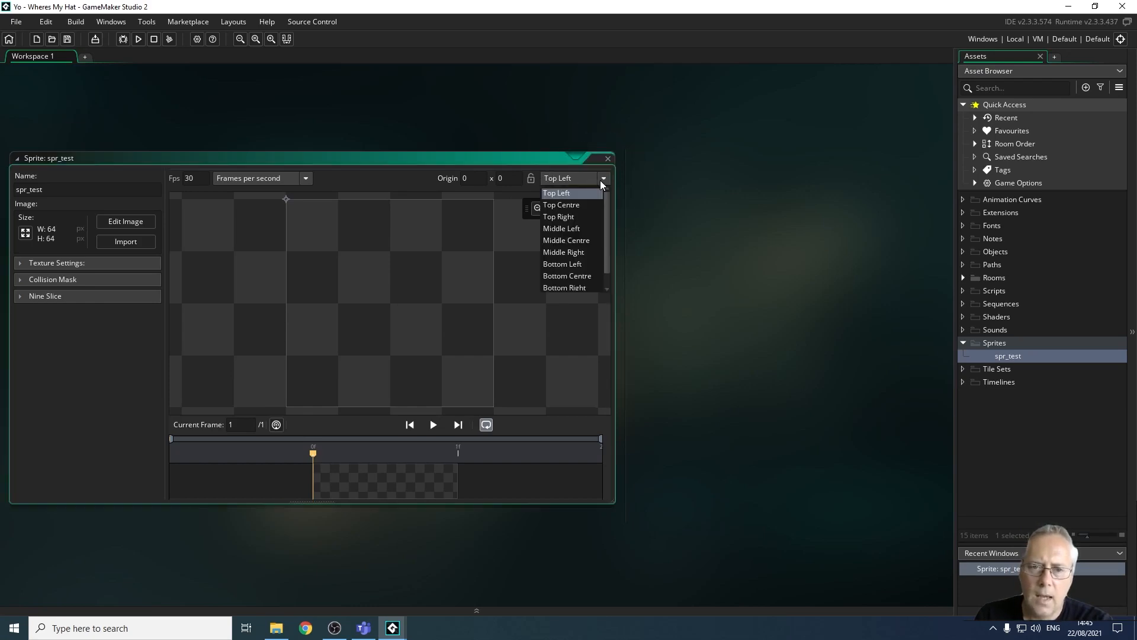
left_click(560, 243)
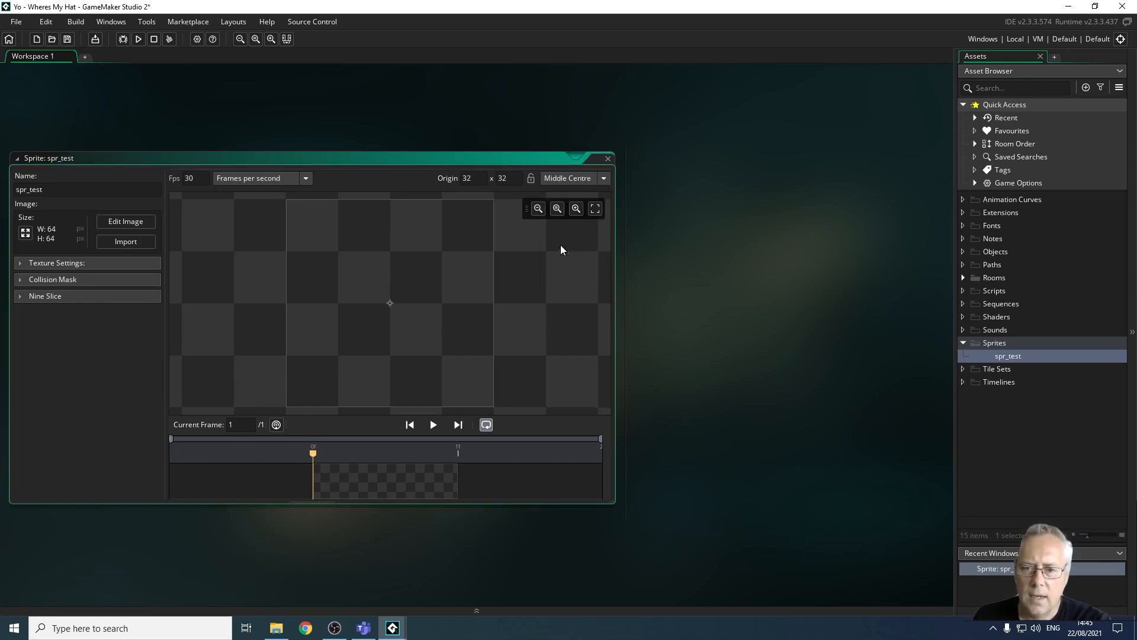
left_click(391, 309)
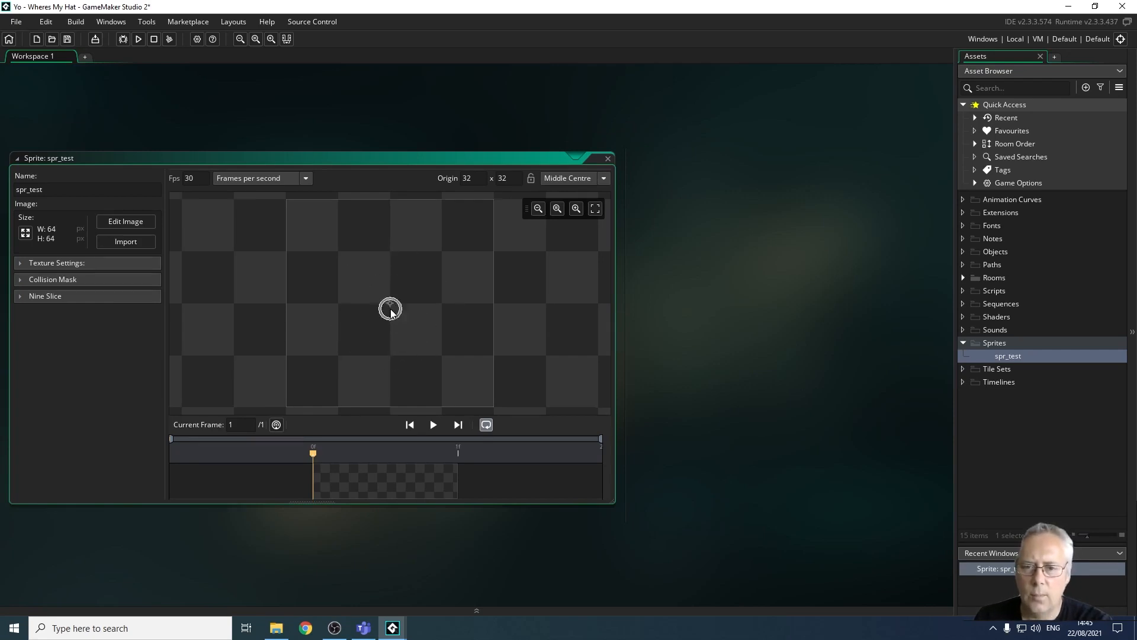
left_click(390, 309)
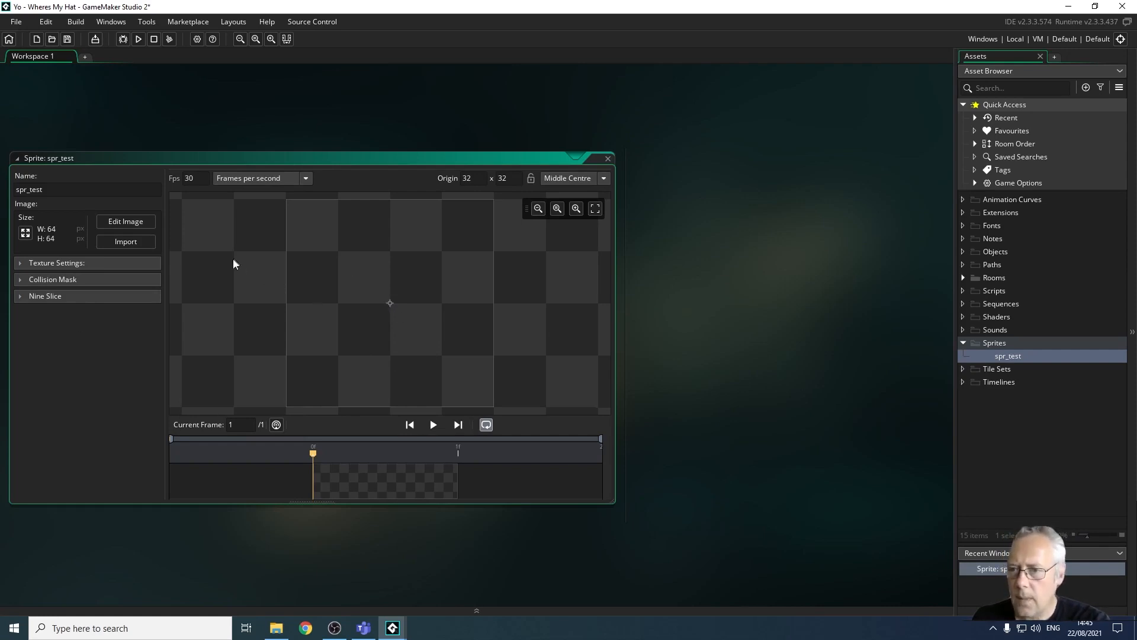
- Open the image of spr_test for editing and toggle the canvas grid on and off
left_click(133, 221)
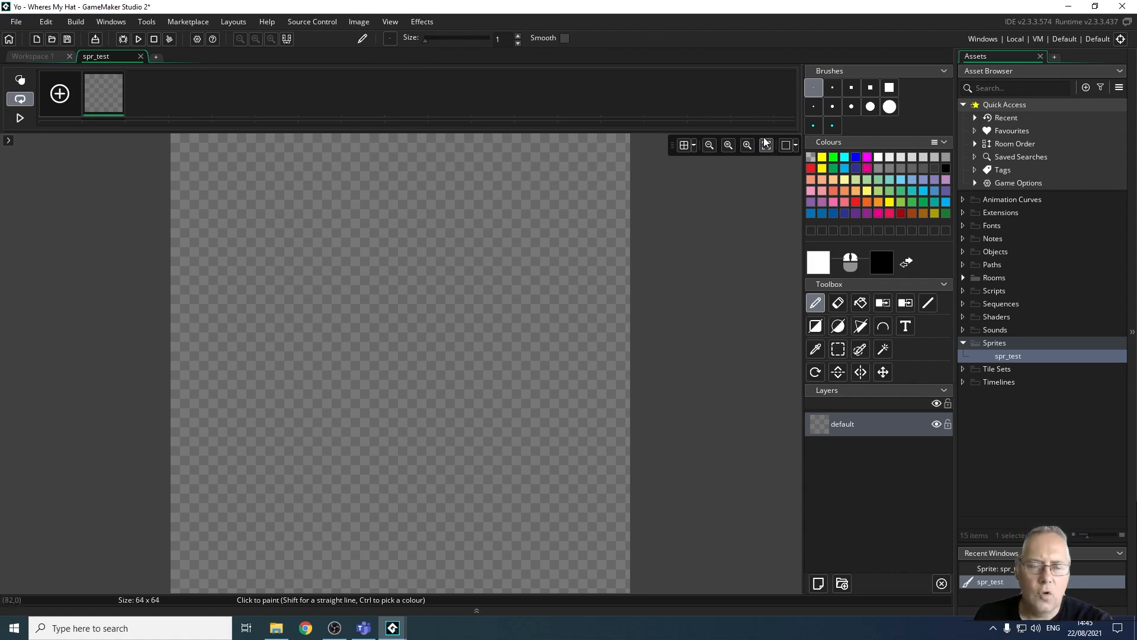
left_click(684, 145)
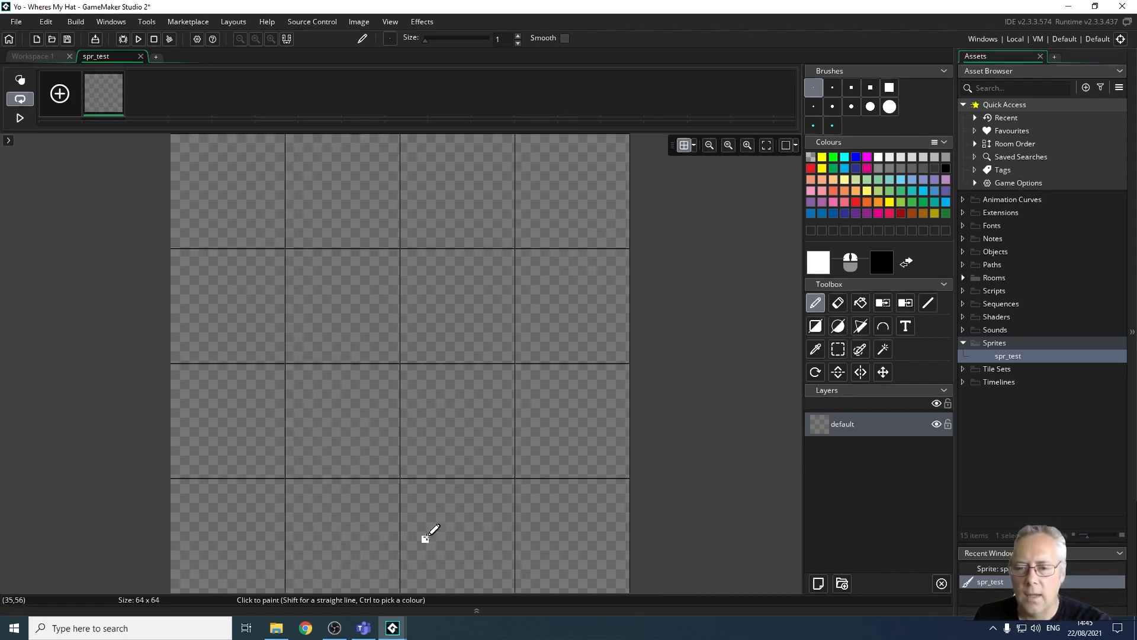
left_click(411, 360)
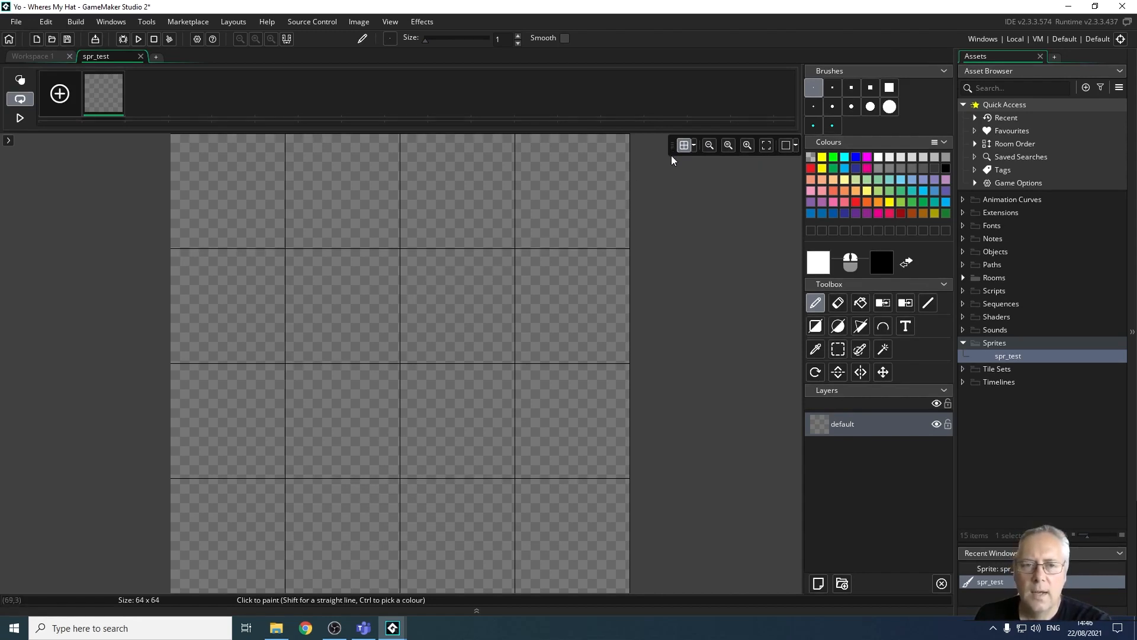
left_click(683, 146)
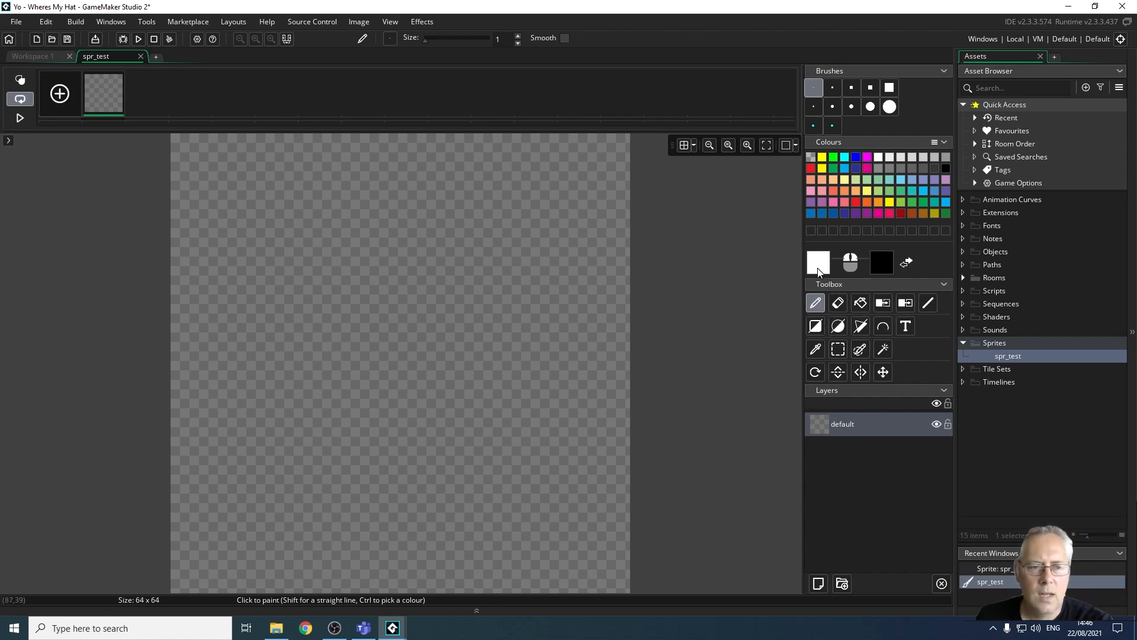
- Paint white and black freehand strokes across the canvas with the size 1 brush and the round size 7 brush
mouse_move(217, 224)
left_mouse_down()
mouse_move(291, 237)
mouse_move(507, 232)
left_mouse_up()
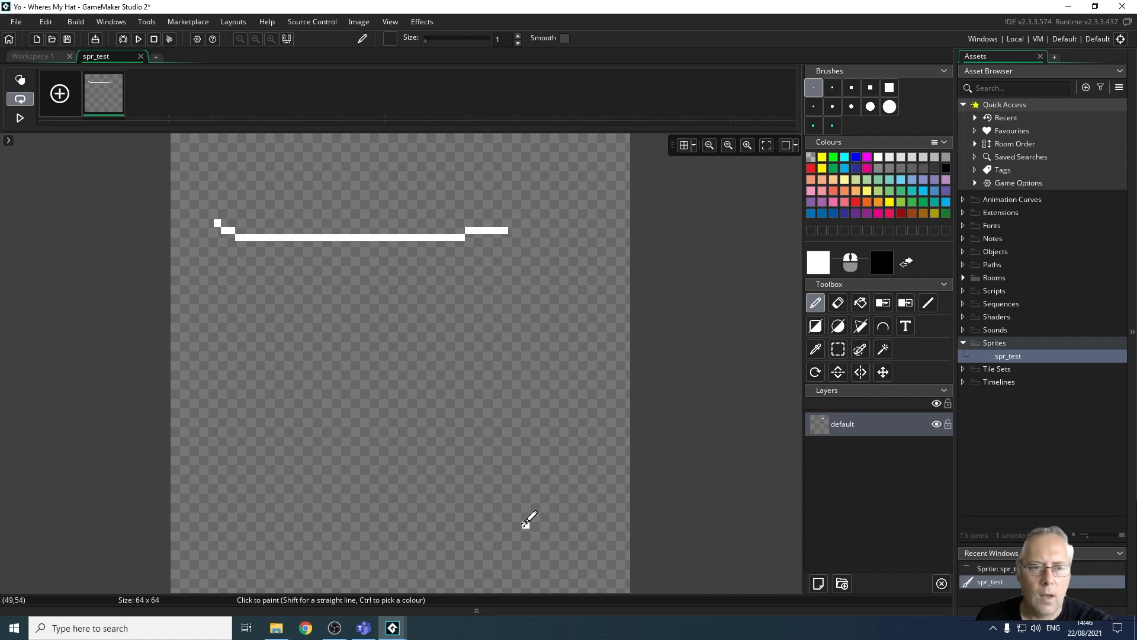
mouse_move(217, 323)
right_mouse_down()
mouse_move(478, 323)
mouse_move(528, 338)
right_mouse_up()
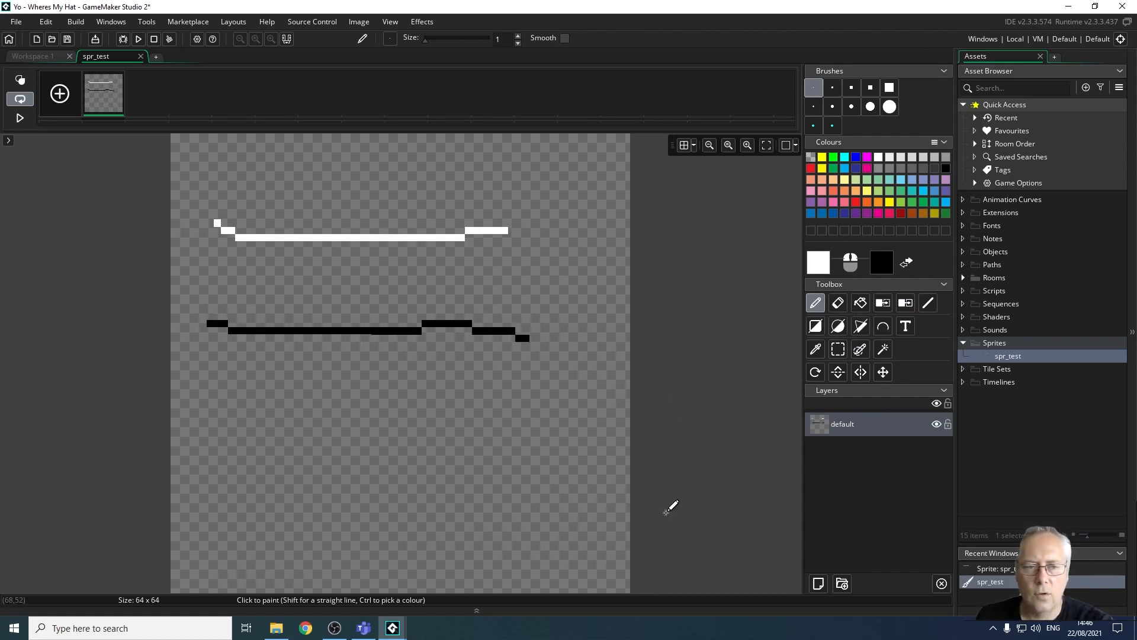
left_click(851, 107)
left_click(331, 207)
mouse_move(221, 182)
left_mouse_down()
mouse_move(579, 158)
mouse_move(586, 193)
left_mouse_up()
right_click_drag(198, 383, 526, 425)
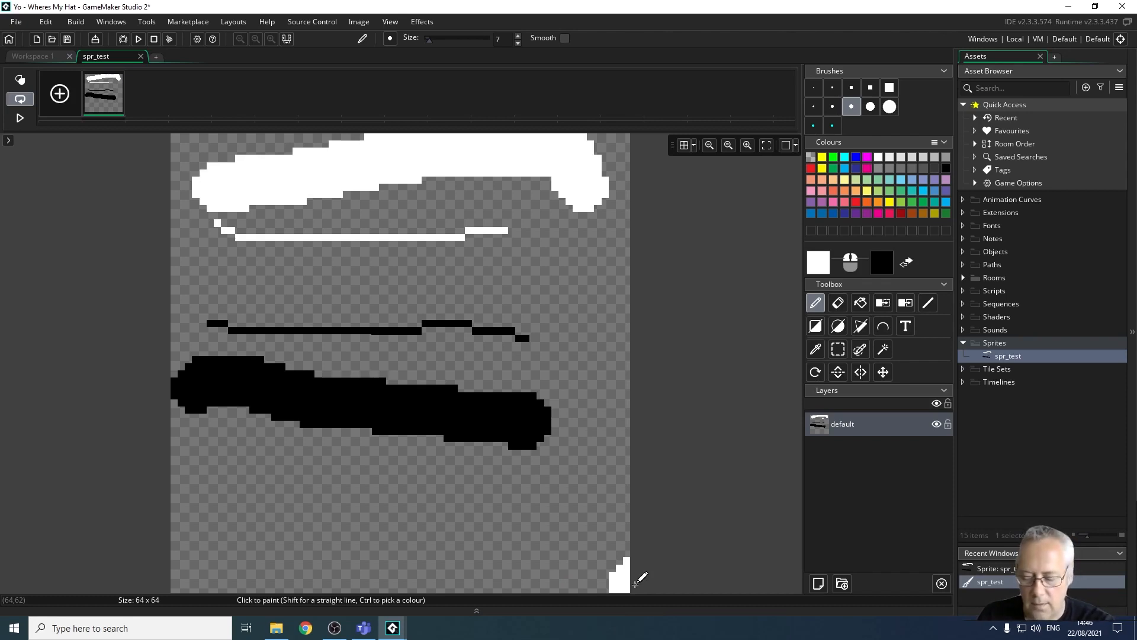
- Undo all the white and black strokes on the canvas
key("ctrl+z")
key("ctrl+z")
key("ctrl+z")
key("ctrl+z")
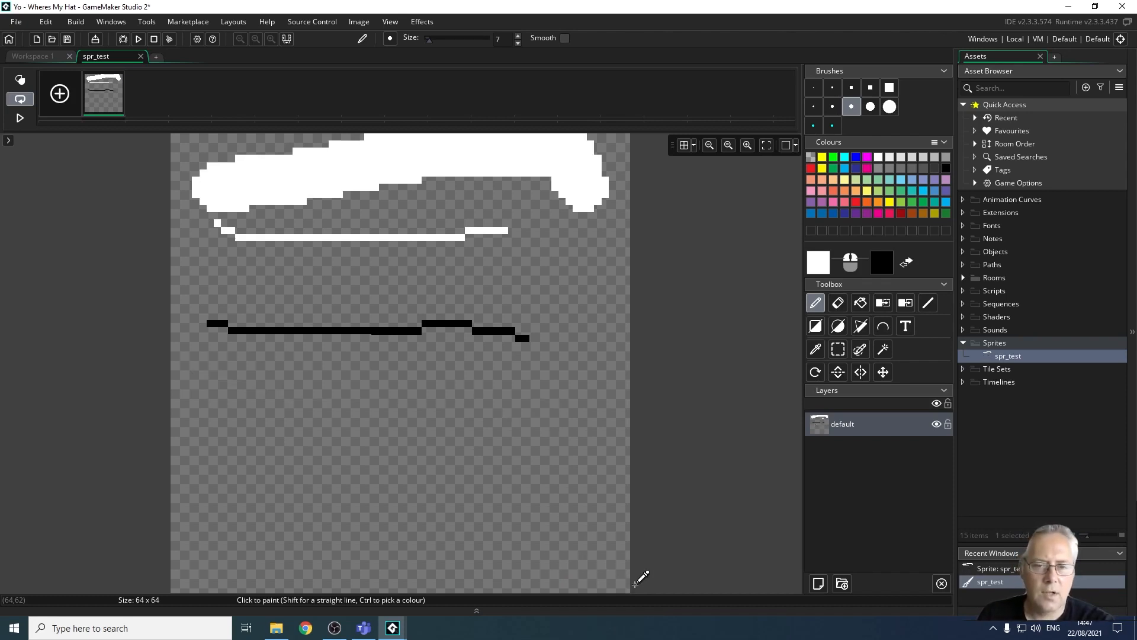
key("ctrl+z")
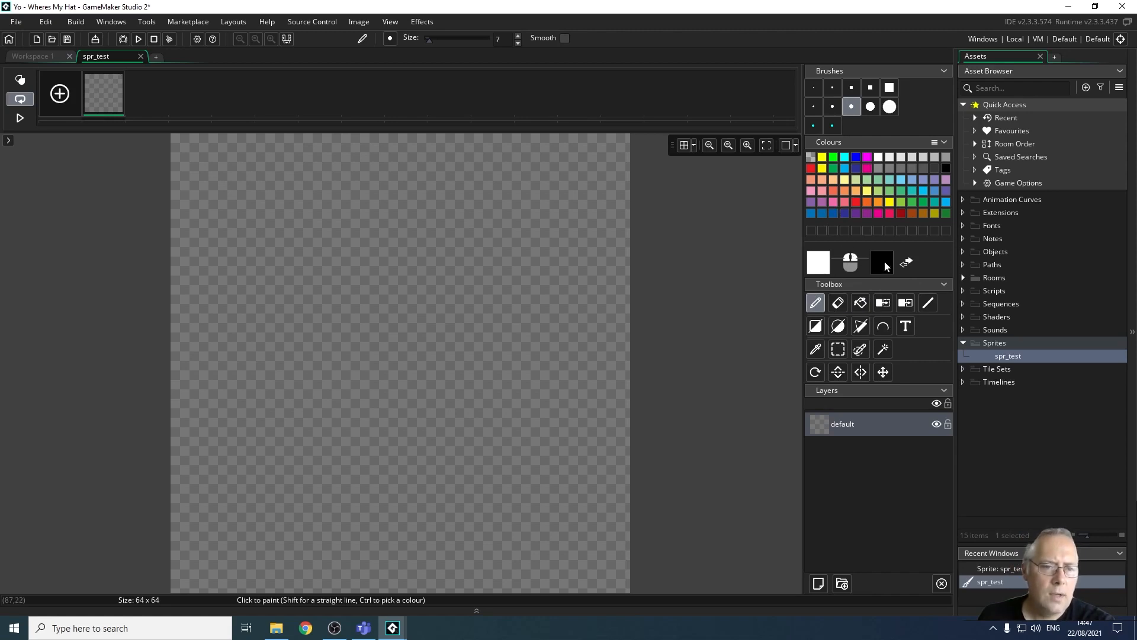
- Set the primary colour to blue and the secondary to yellow, and paint a horizontal stroke in each colour
right_click(824, 169)
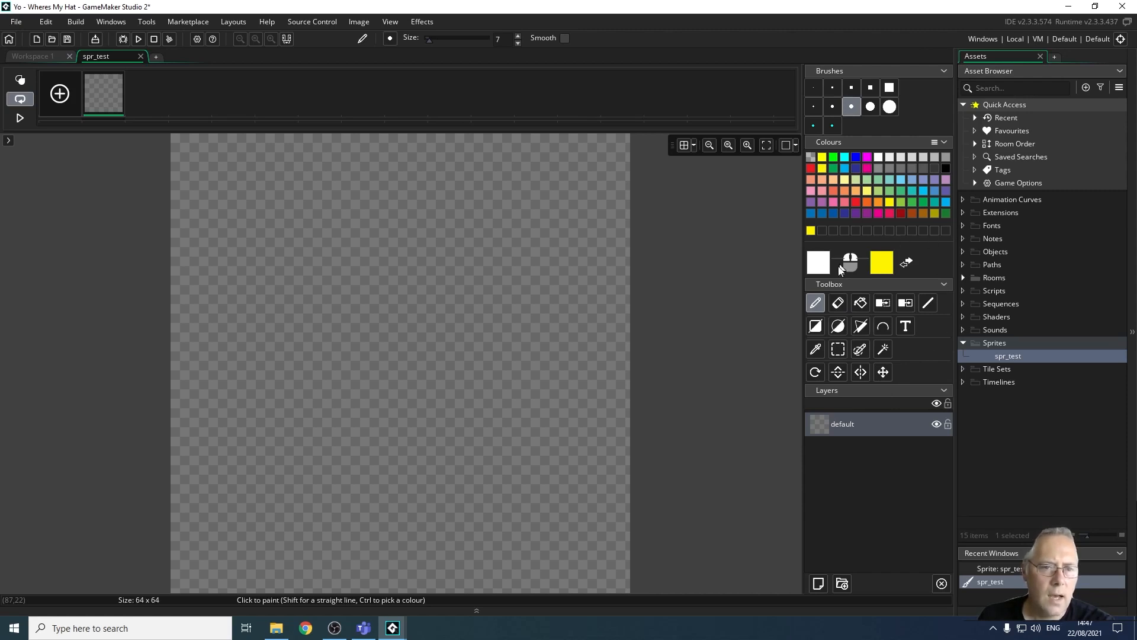
left_click(855, 158)
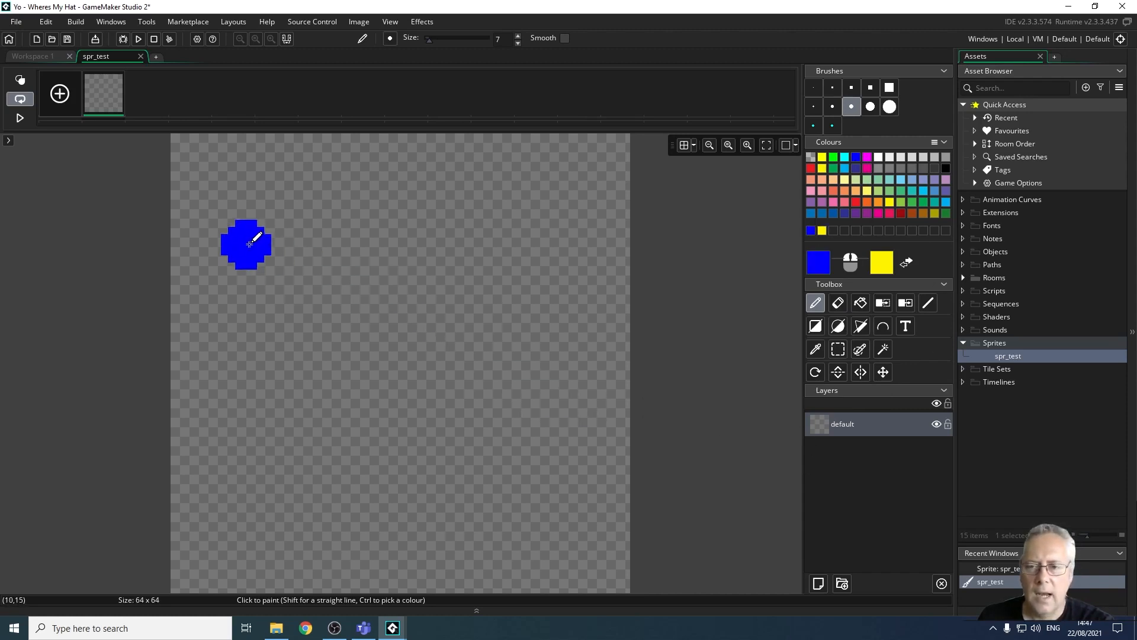
left_click_drag(246, 244, 405, 259)
right_click_drag(204, 388, 361, 395)
key("ctrl+z")
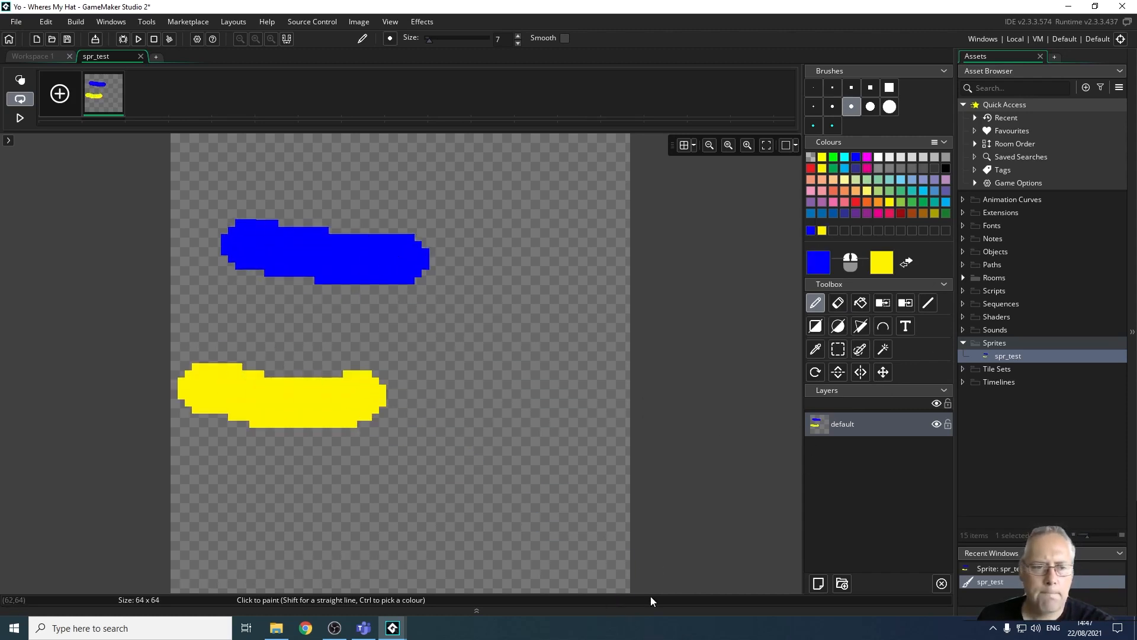
- Erase the blue and yellow strokes using the size 7 and largest round brushes, and return to the smallest brush
left_click(838, 303)
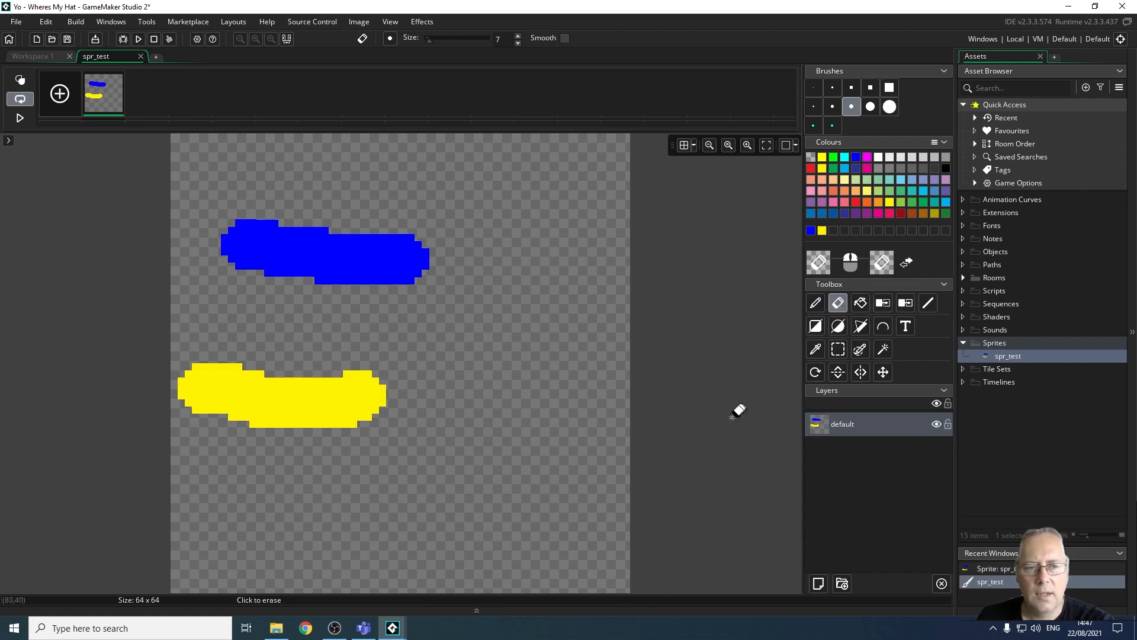
mouse_move(427, 288)
left_mouse_down()
mouse_move(347, 278)
mouse_move(338, 248)
mouse_move(236, 232)
mouse_move(279, 259)
mouse_move(388, 408)
left_mouse_up()
left_click(889, 107)
left_click_drag(444, 350, 322, 393)
left_click(813, 88)
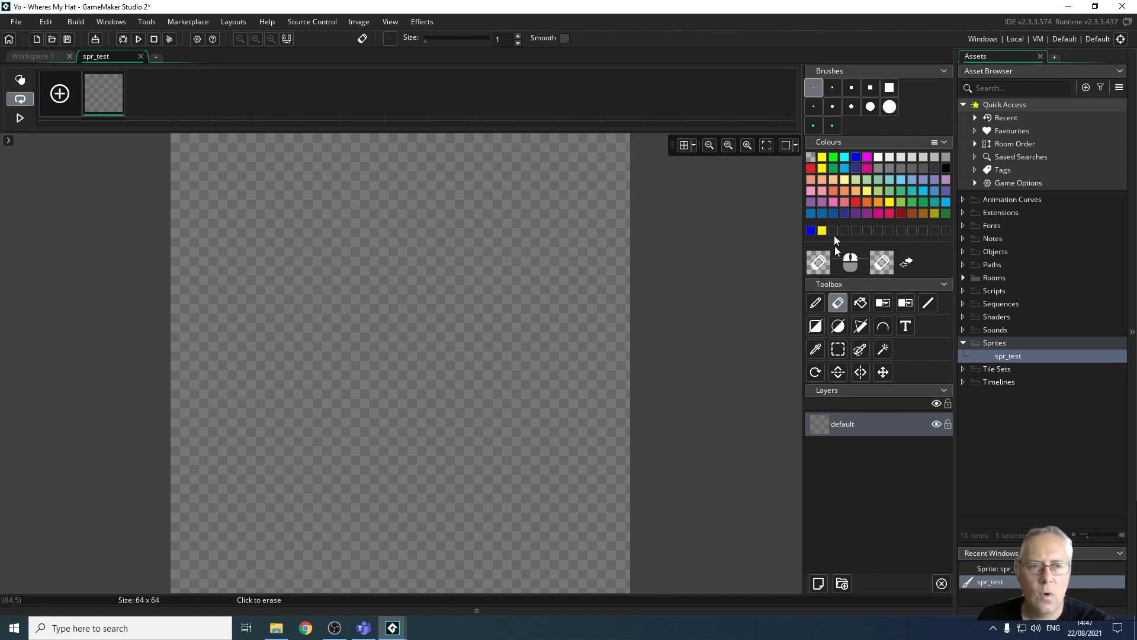
- Fill the canvas with yellow and undo it, and do the same with blue
left_click(859, 304)
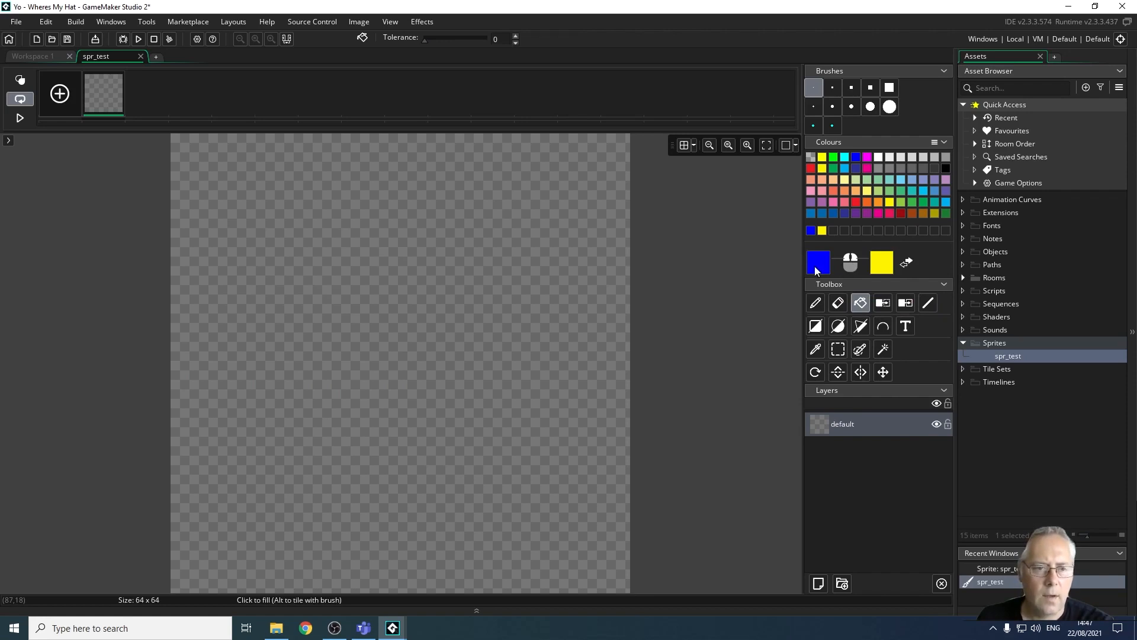
right_click(369, 328)
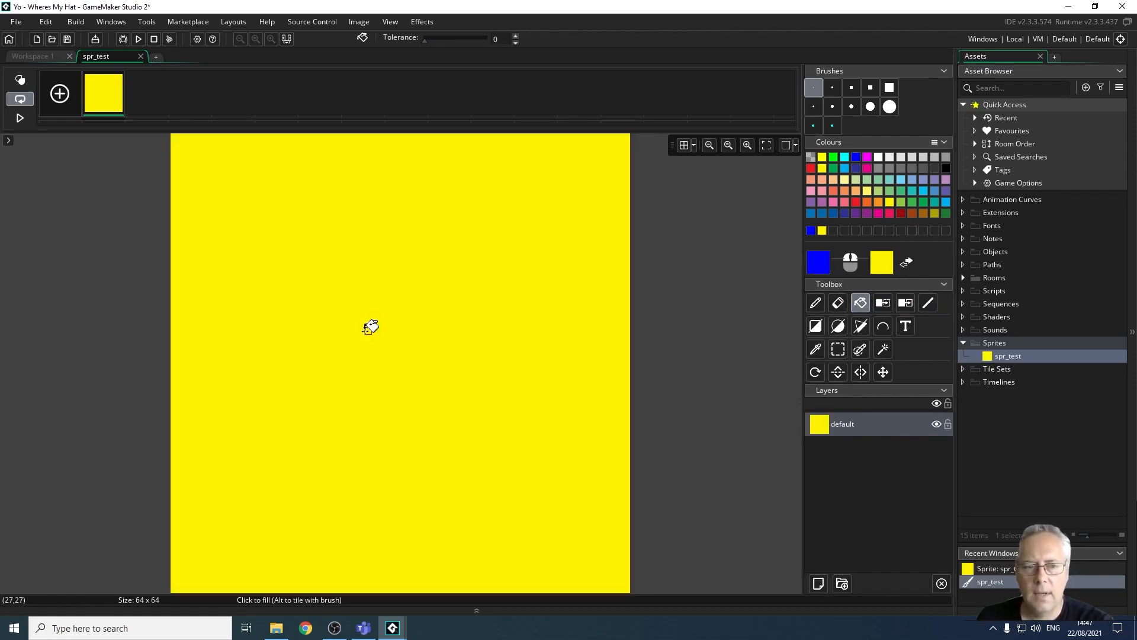
key("ctrl+z")
left_click(369, 329)
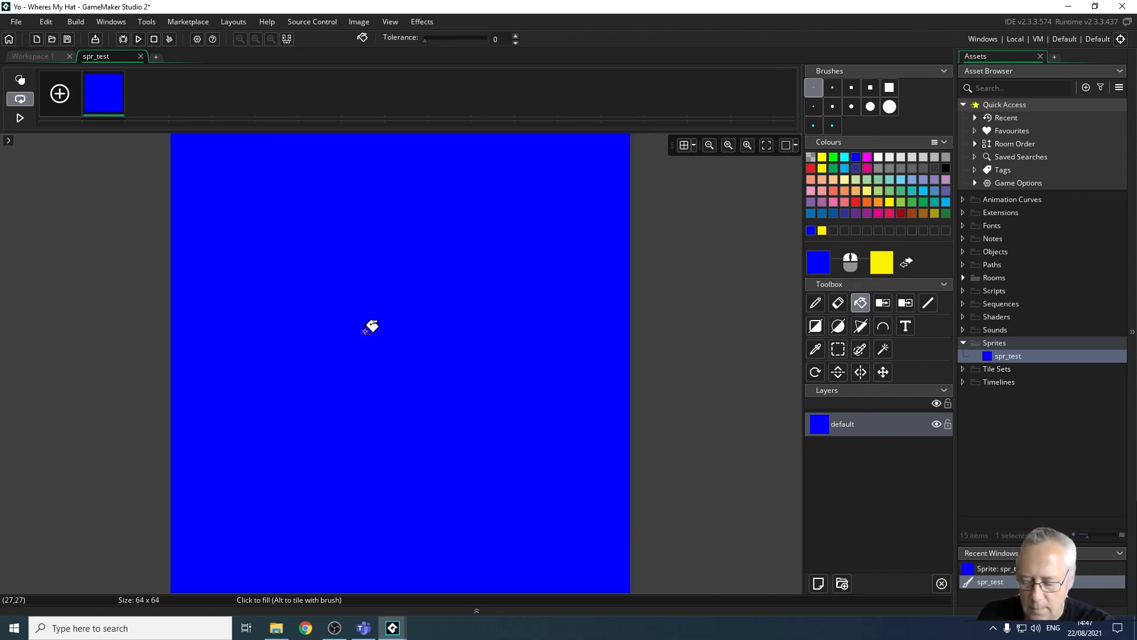
key("ctrl+z")
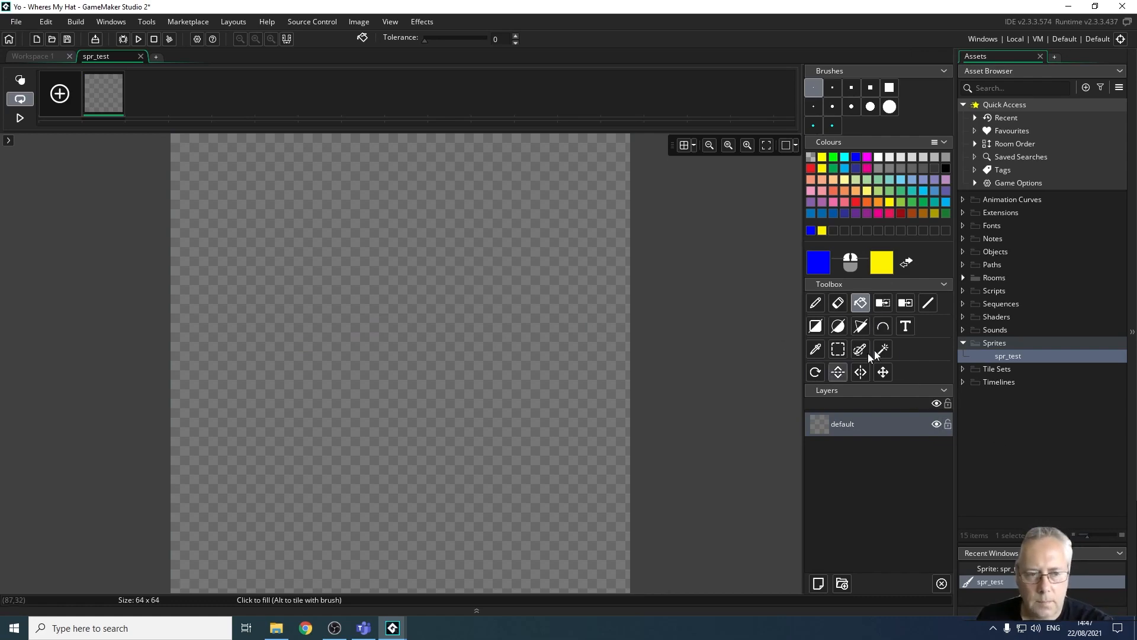
- Fill the canvas with blue and remove that blue with the Colour remove tool
left_click(883, 304)
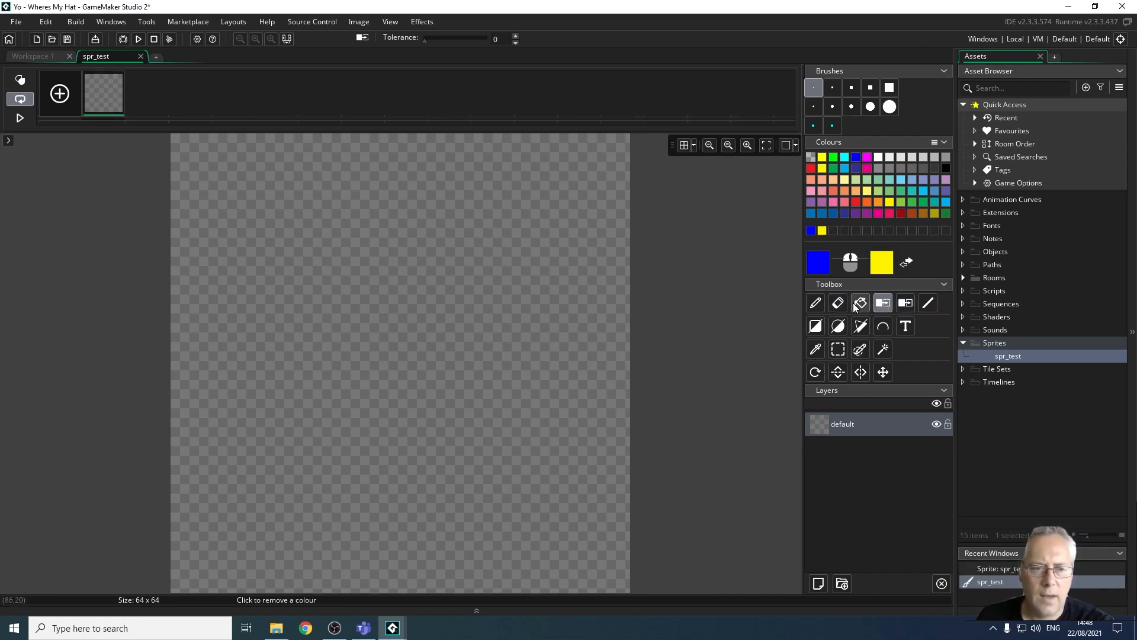
left_click(859, 304)
left_click(474, 318)
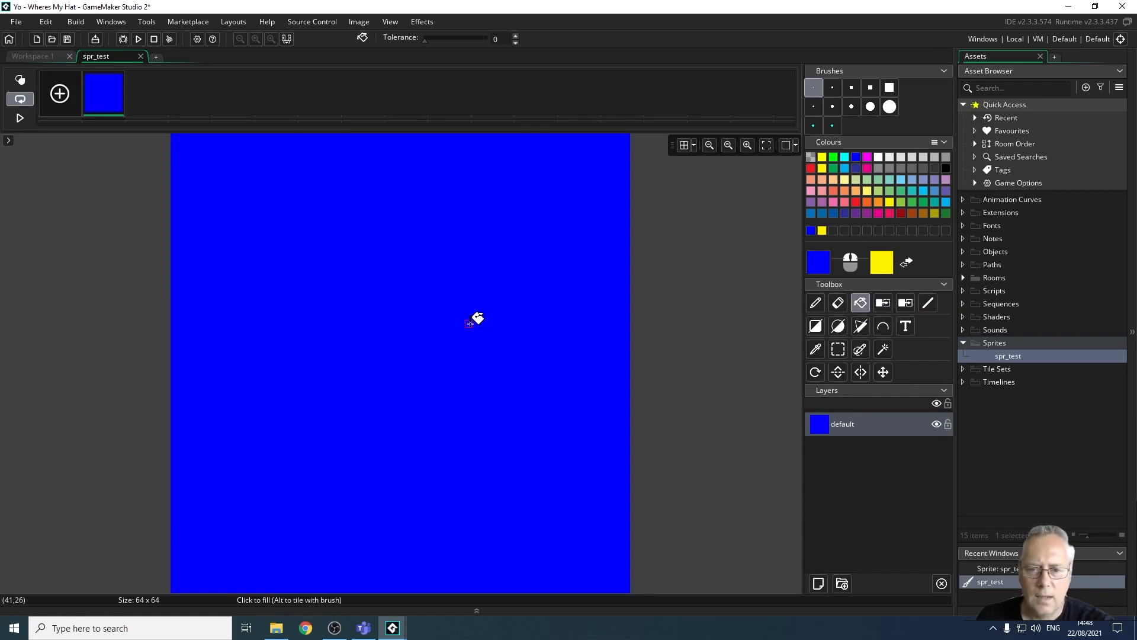
left_click(882, 303)
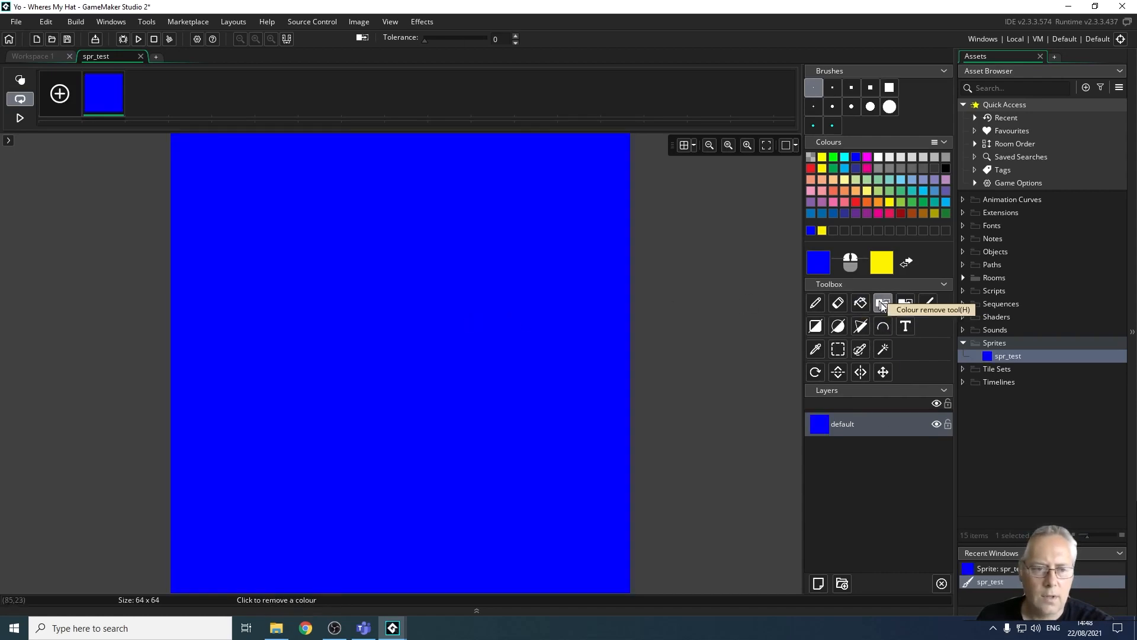
left_click(482, 343)
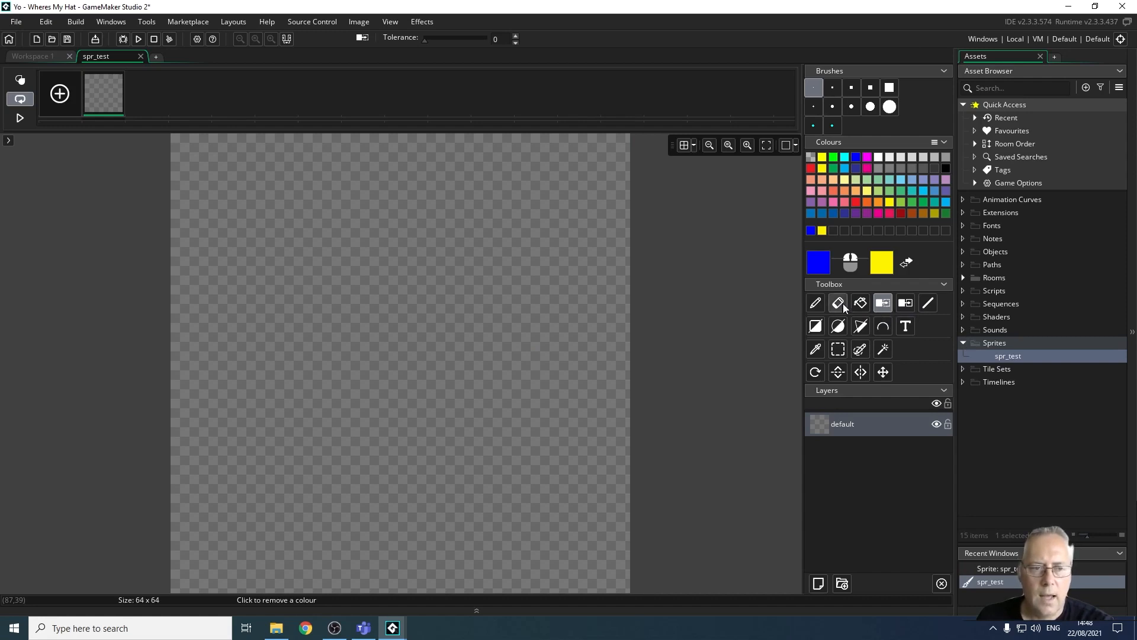
- Draw a horizontal blue line near the top of the canvas and two diagonal ones below it with the Line tool
left_click(859, 304)
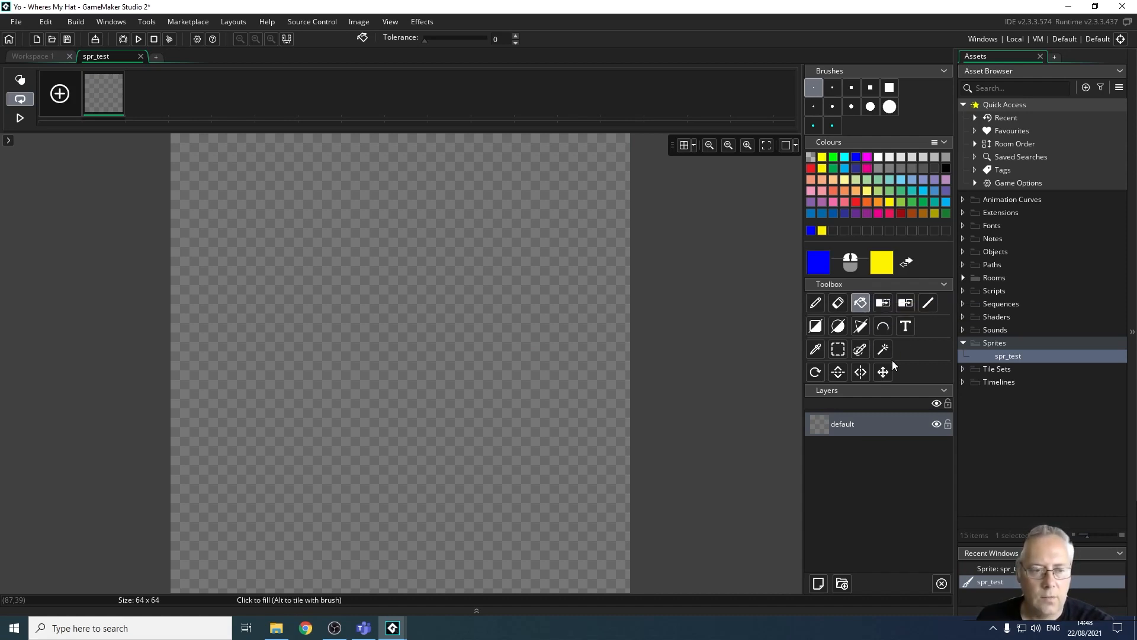
left_click(922, 305)
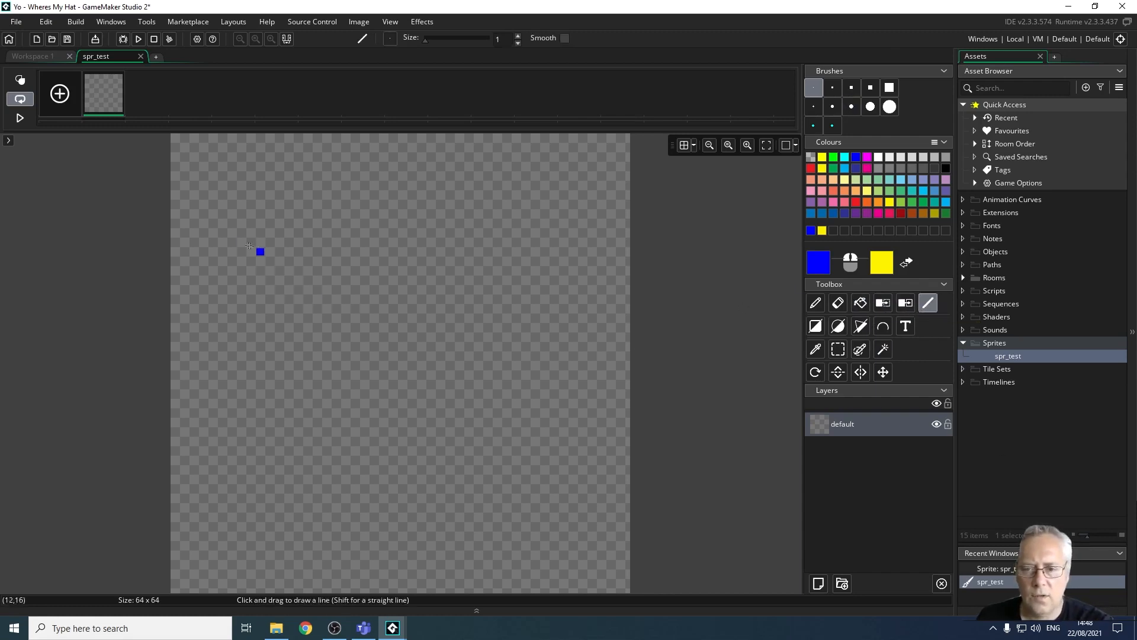
left_click_drag(211, 252, 542, 252)
left_click_drag(295, 316, 512, 496)
left_click_drag(490, 360, 605, 288)
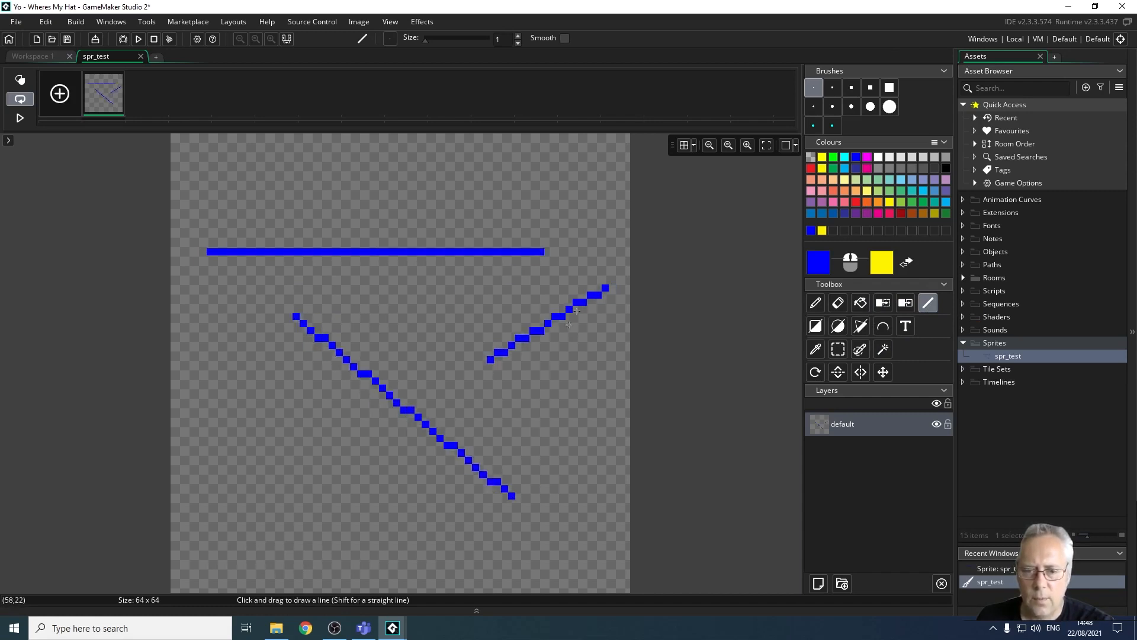
- Paint three freehand blue strokes across the lower-left area of the canvas with the Pencil tool
left_click(816, 303)
left_click_drag(193, 467, 476, 504)
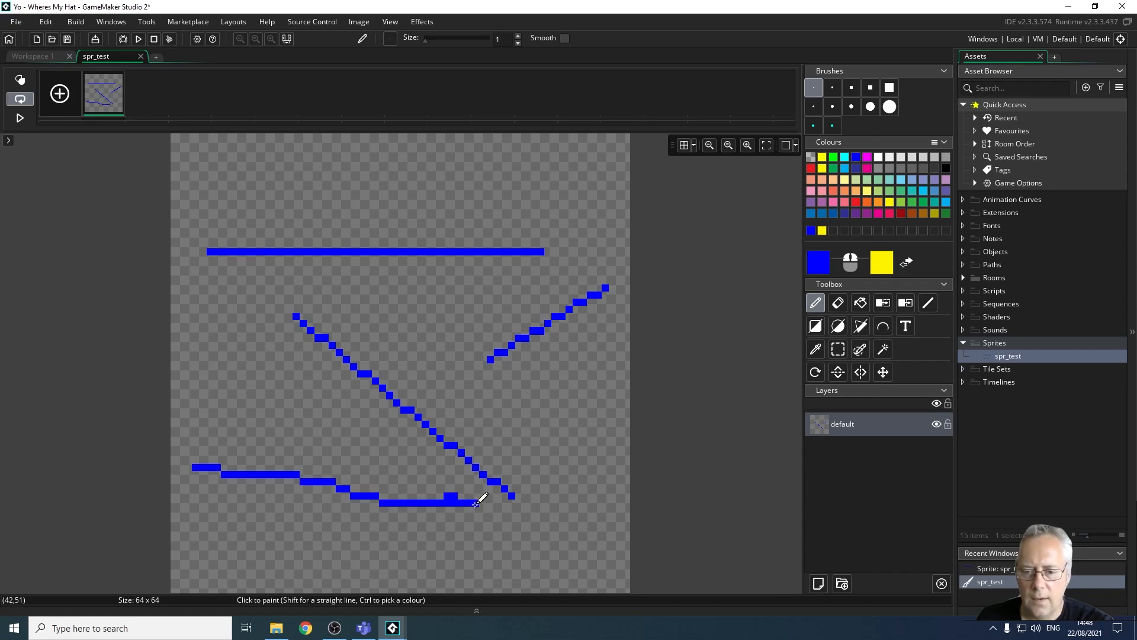
mouse_move(217, 403)
left_mouse_down()
mouse_move(355, 431)
mouse_move(438, 474)
left_mouse_up()
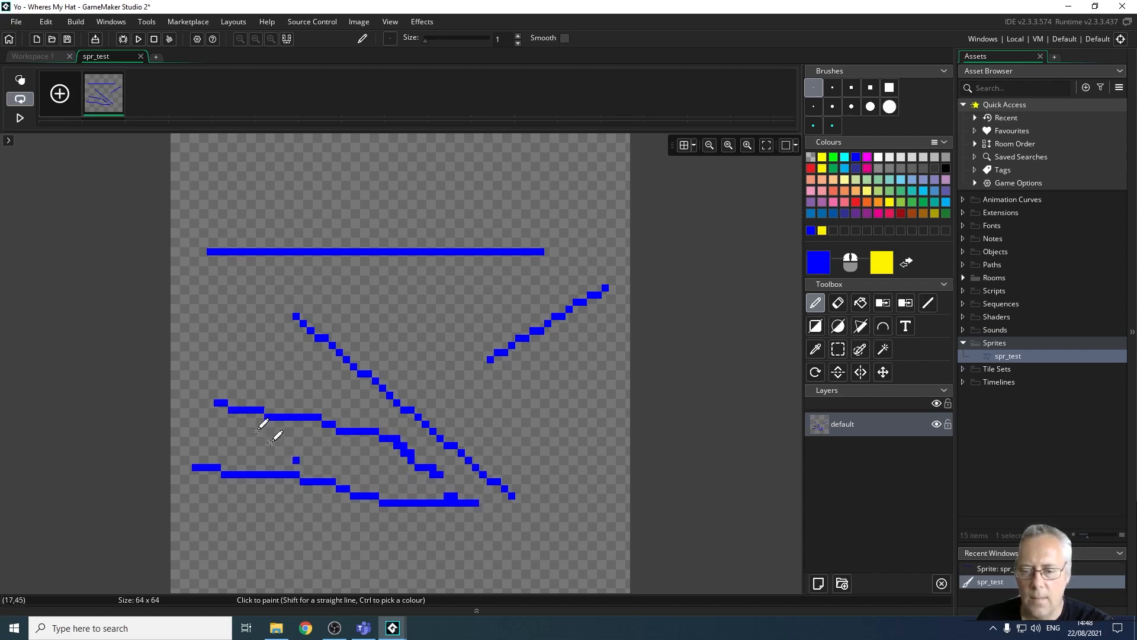
left_click_drag(217, 359, 393, 408)
left_click(590, 496)
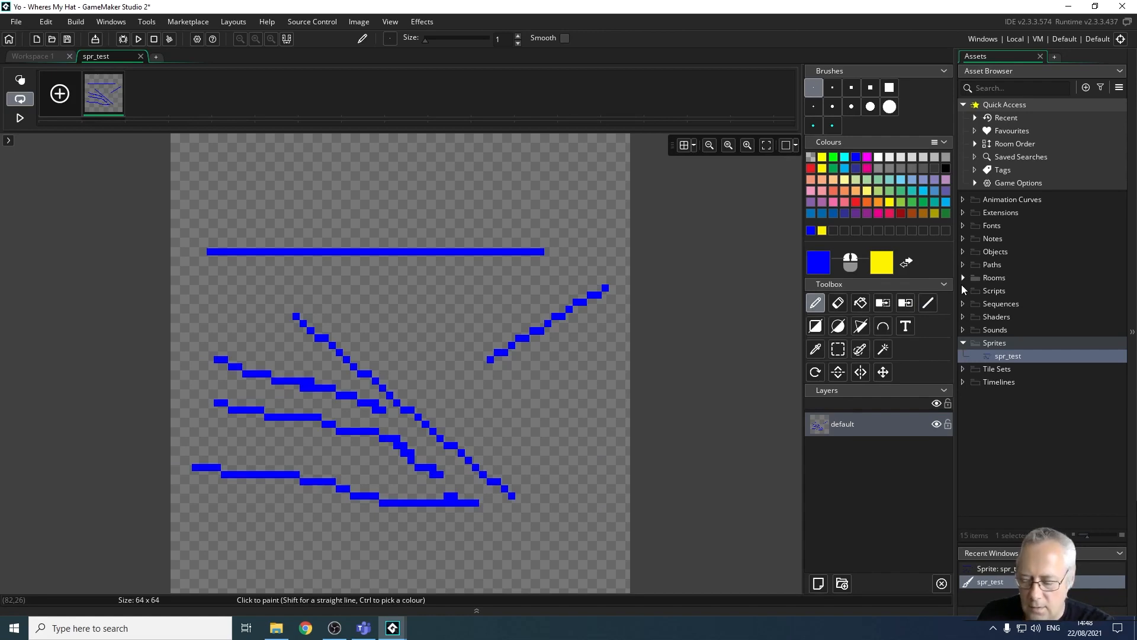
- Undo all the straight lines and freehand strokes so the canvas is empty
key("ctrl+z")
key("ctrl+z")
key("ctrl+z")
key("ctrl+z")
key("ctrl+z")
key("ctrl+z")
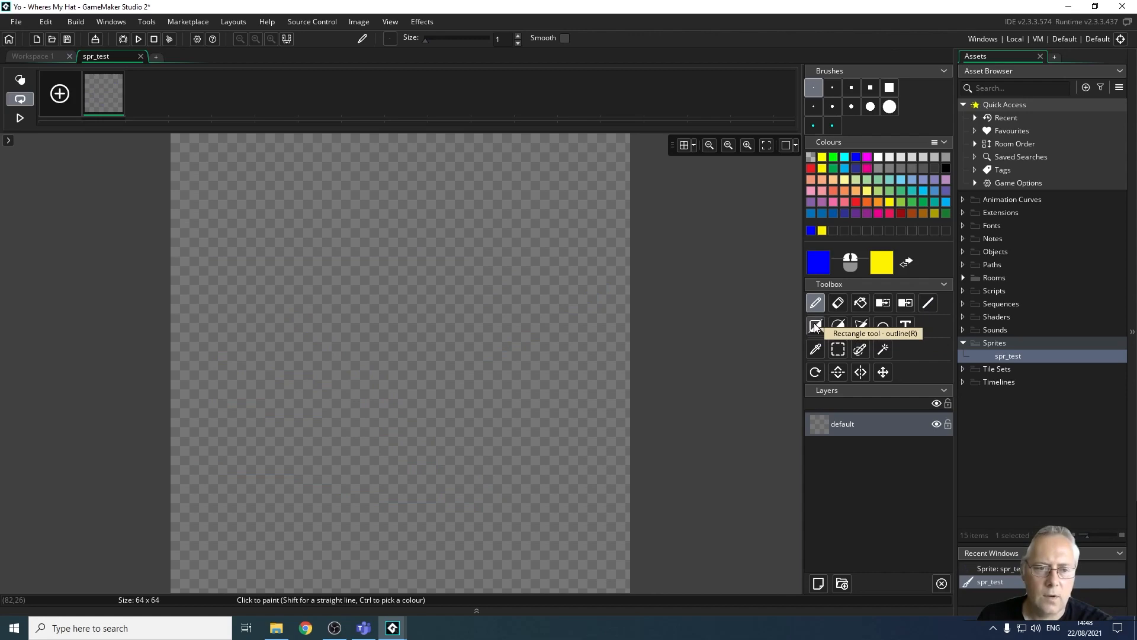
- Draw a blue rectangle outline around the middle of the canvas with the Rectangle tool in Stroke mode, and undo it
left_click(817, 326)
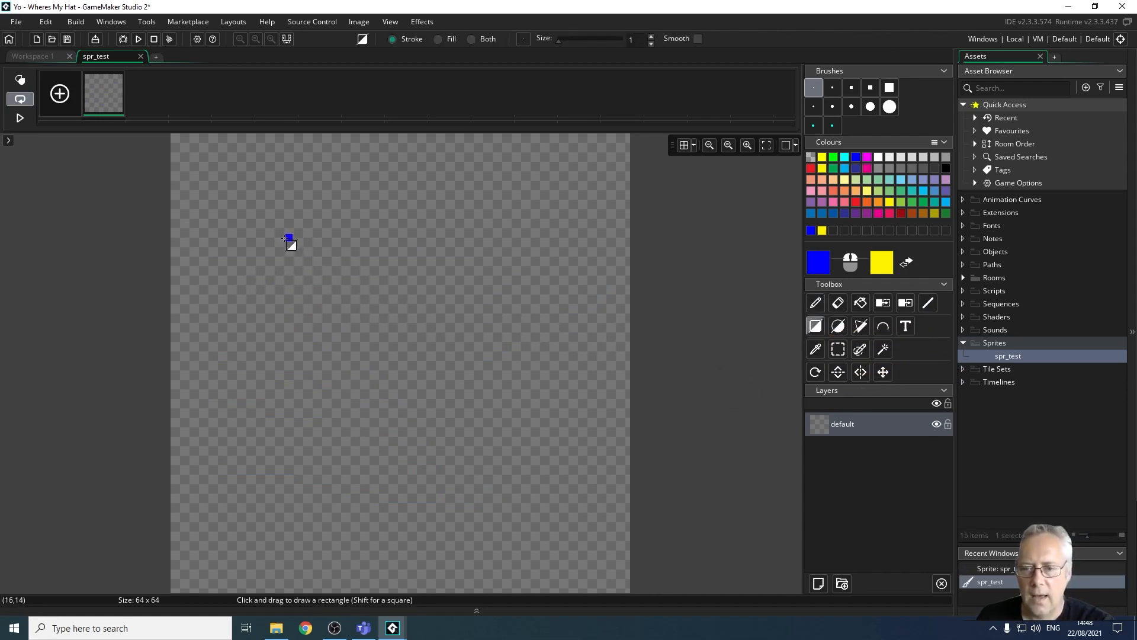
left_click_drag(272, 242, 532, 413)
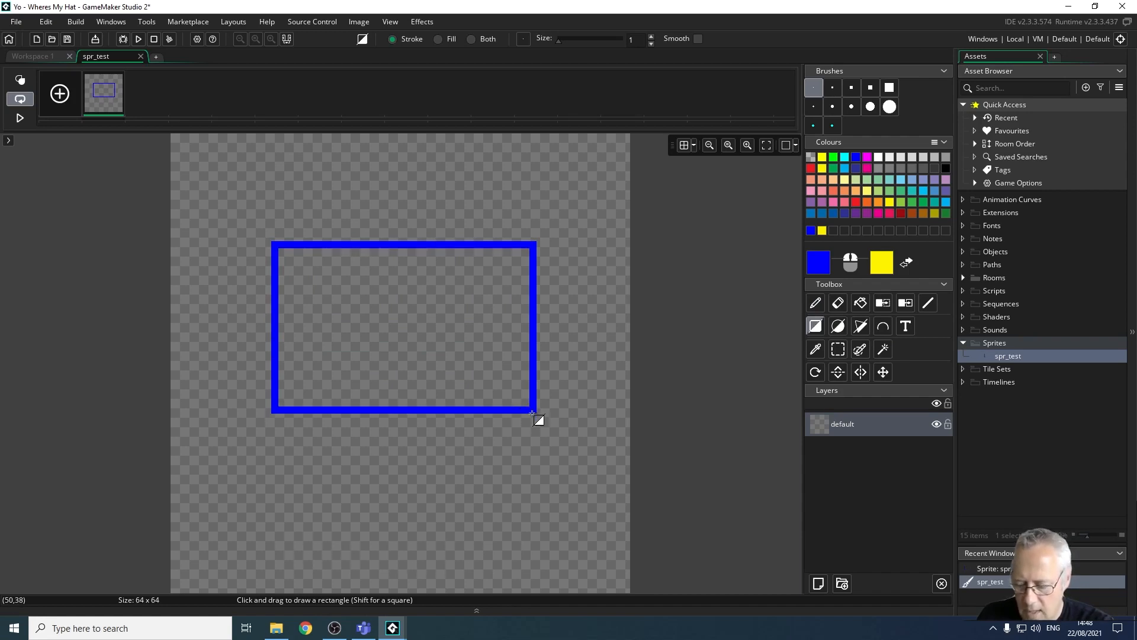
left_click_drag(532, 413, 570, 452, "shift")
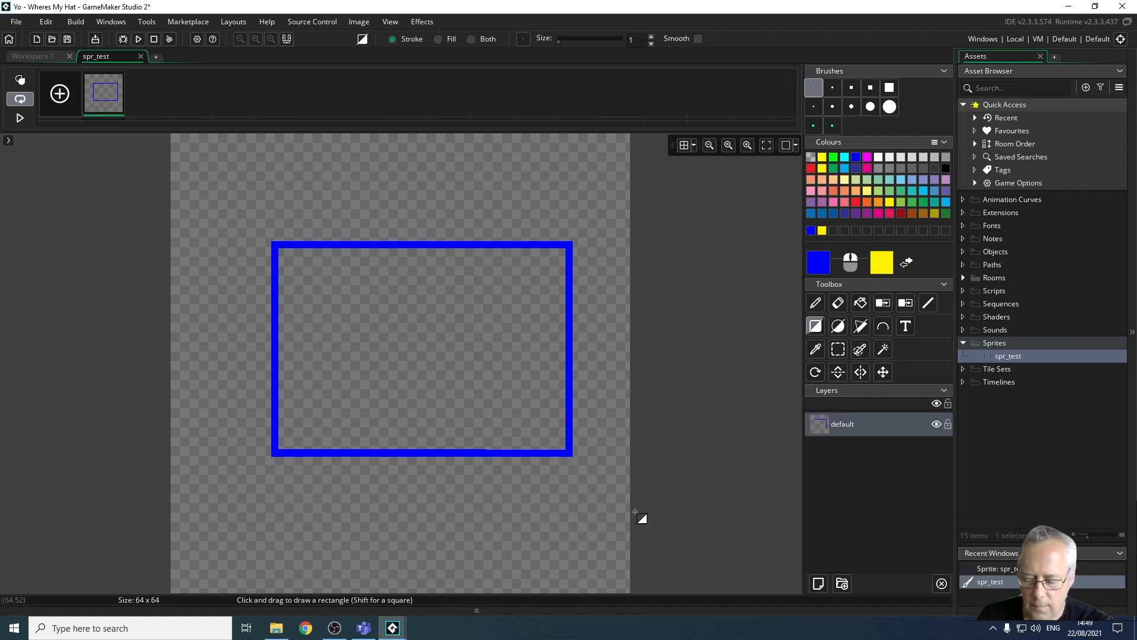
key("ctrl+z")
- Draw a solid blue rectangle in Fill mode and a yellow one with a blue outline in Both mode, undoing each
left_click(815, 326)
left_click_drag(236, 220, 537, 468)
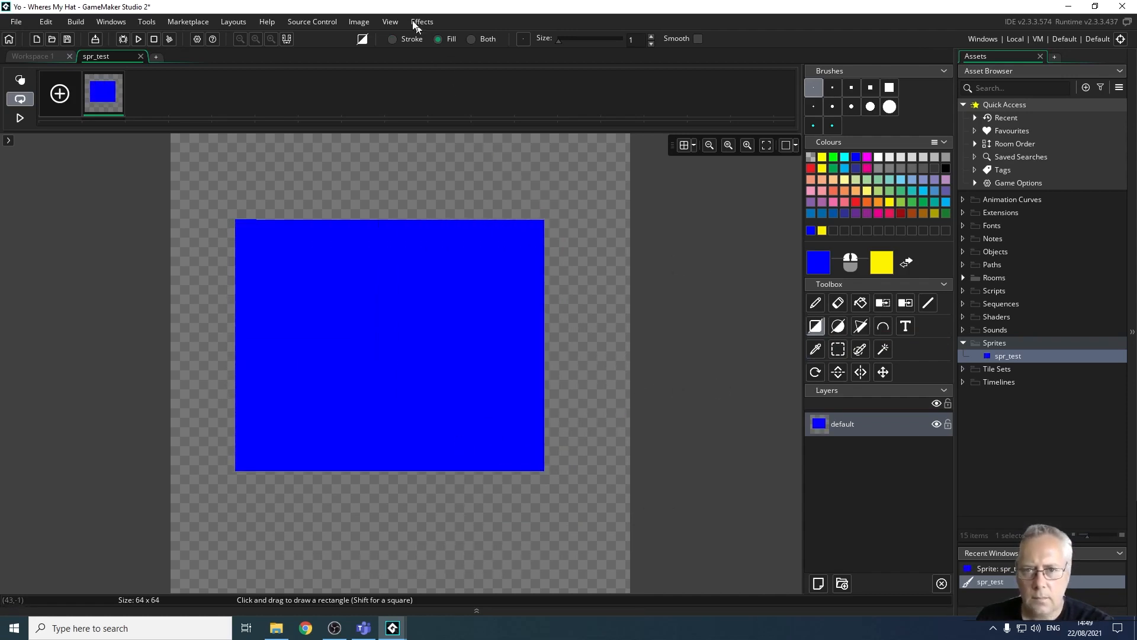
left_click(472, 39)
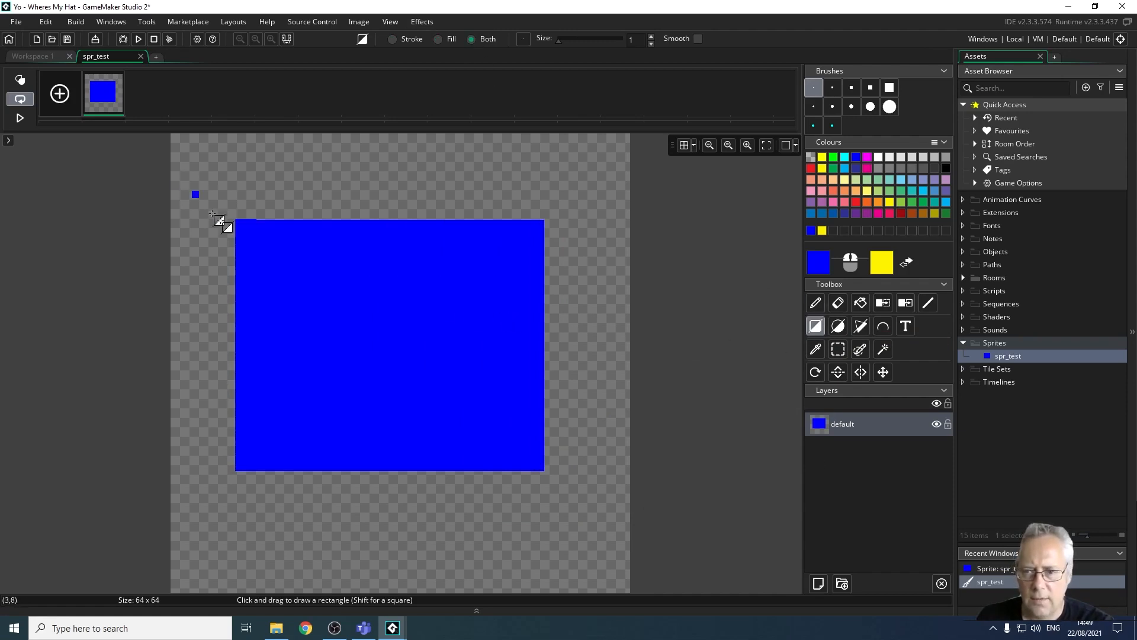
key("ctrl+z")
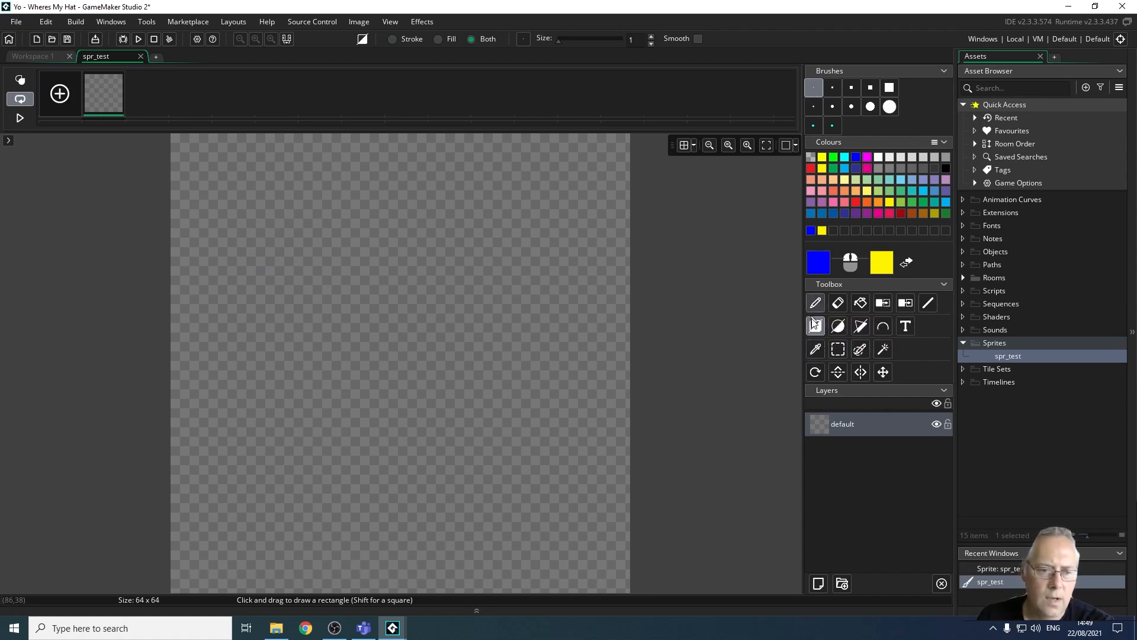
left_click_drag(280, 263, 572, 471)
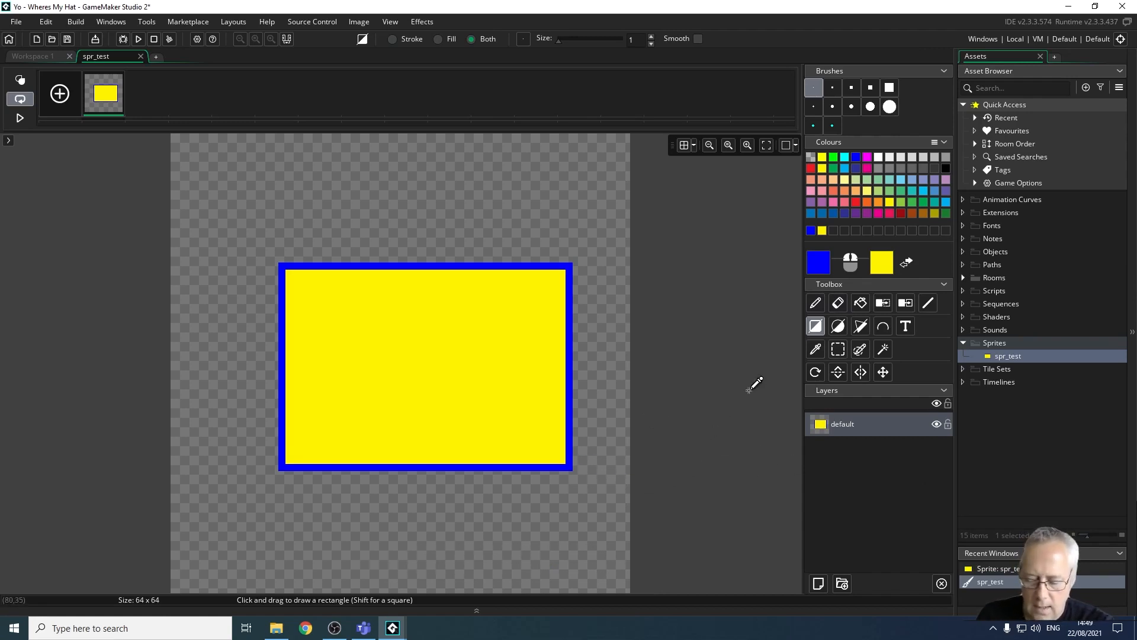
key("ctrl+z")
- Draw a blue circle outline in the middle of the canvas with the Ellipse tool, and undo it
left_click(838, 327)
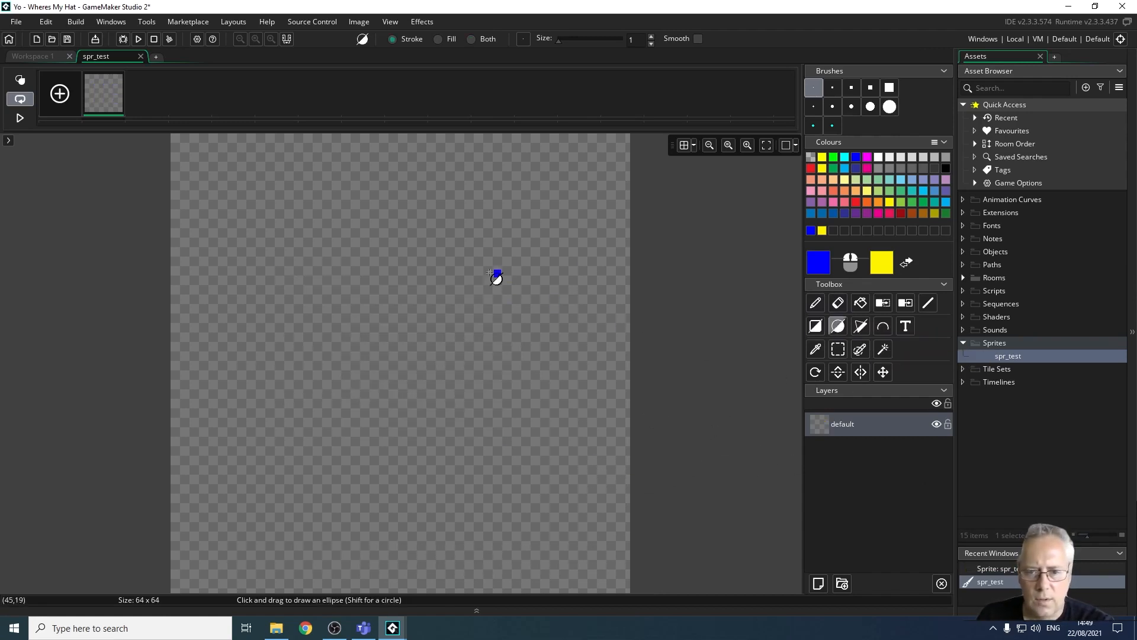
left_click_drag(301, 264, 539, 454)
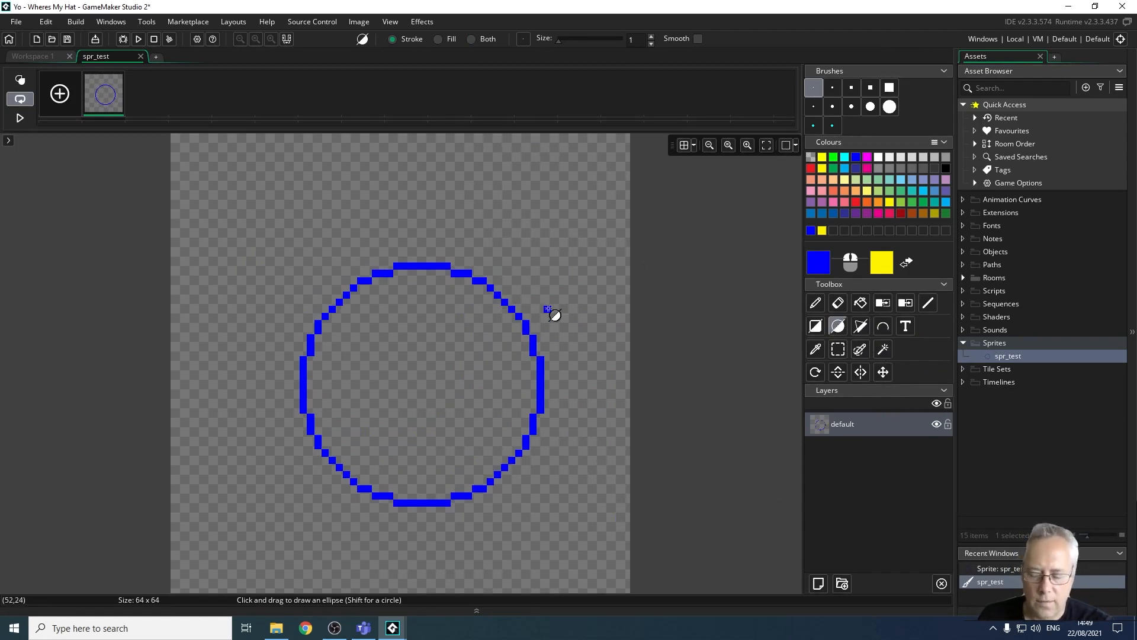
key("ctrl+z")
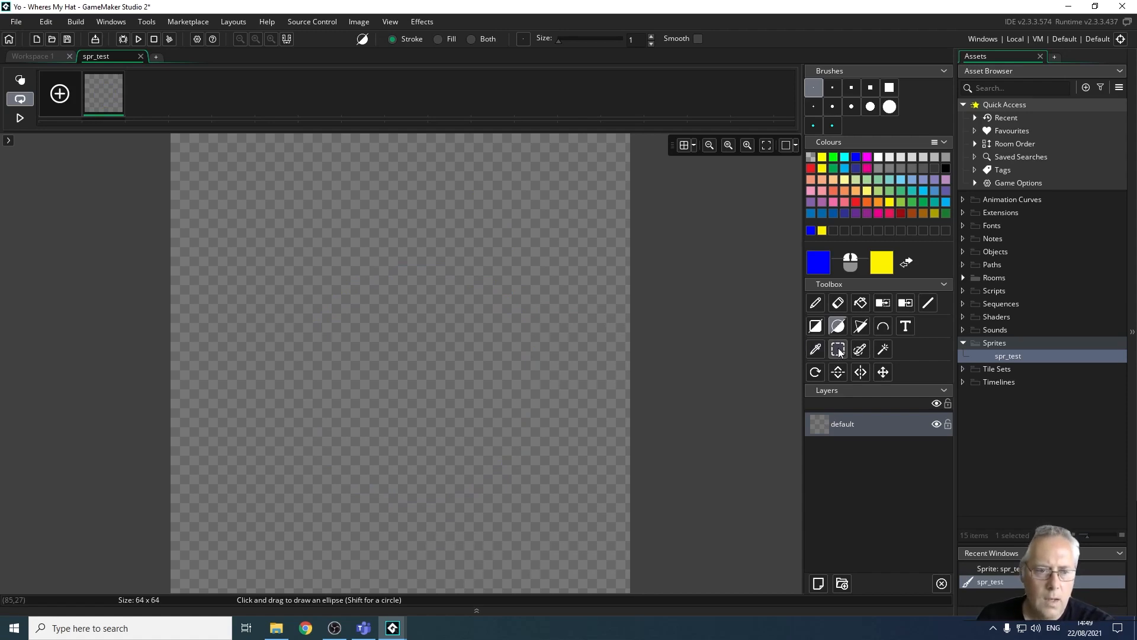
- Draw an irregular solid blue shape with crossing edges in the middle of the canvas using the Polygon tool, and commit it
left_click(859, 329)
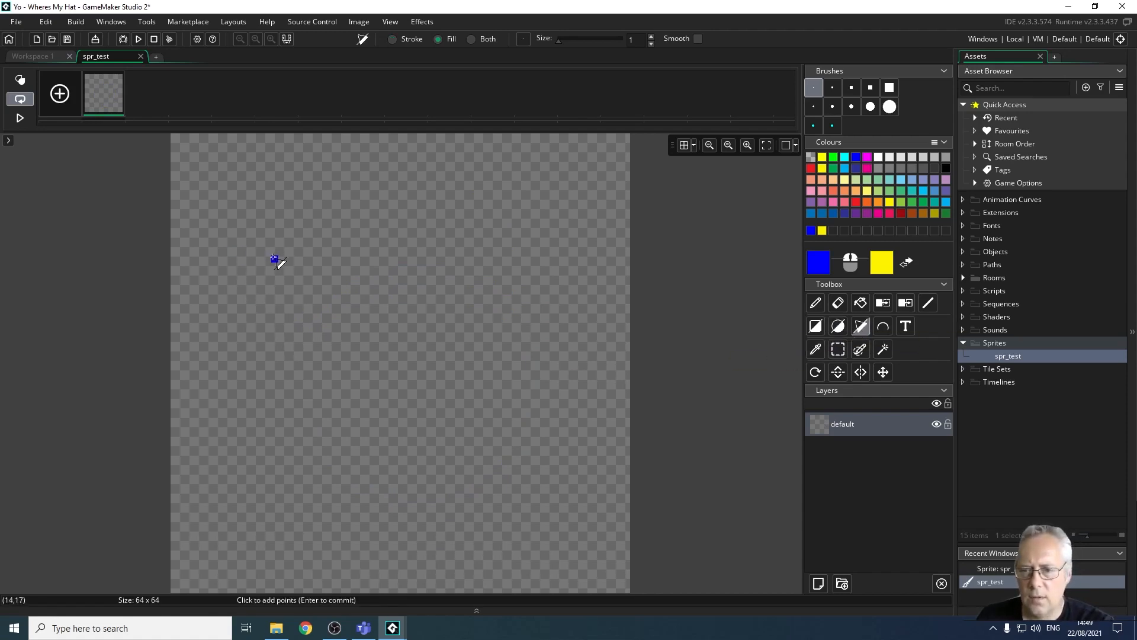
left_click(275, 252)
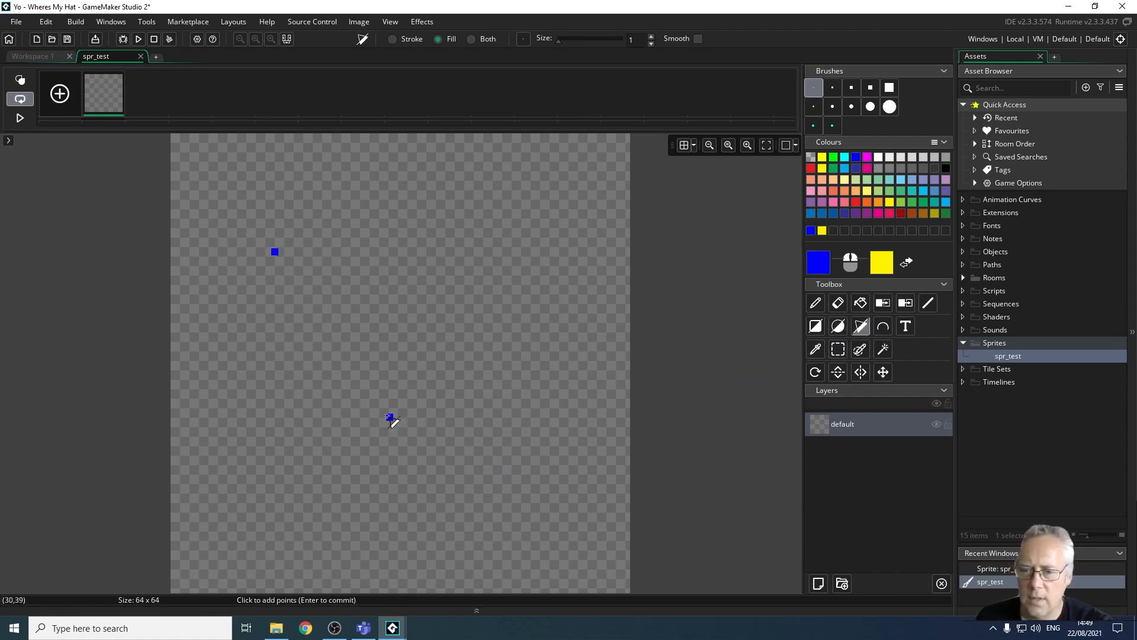
left_click(340, 418)
left_click(493, 251)
key("Return")
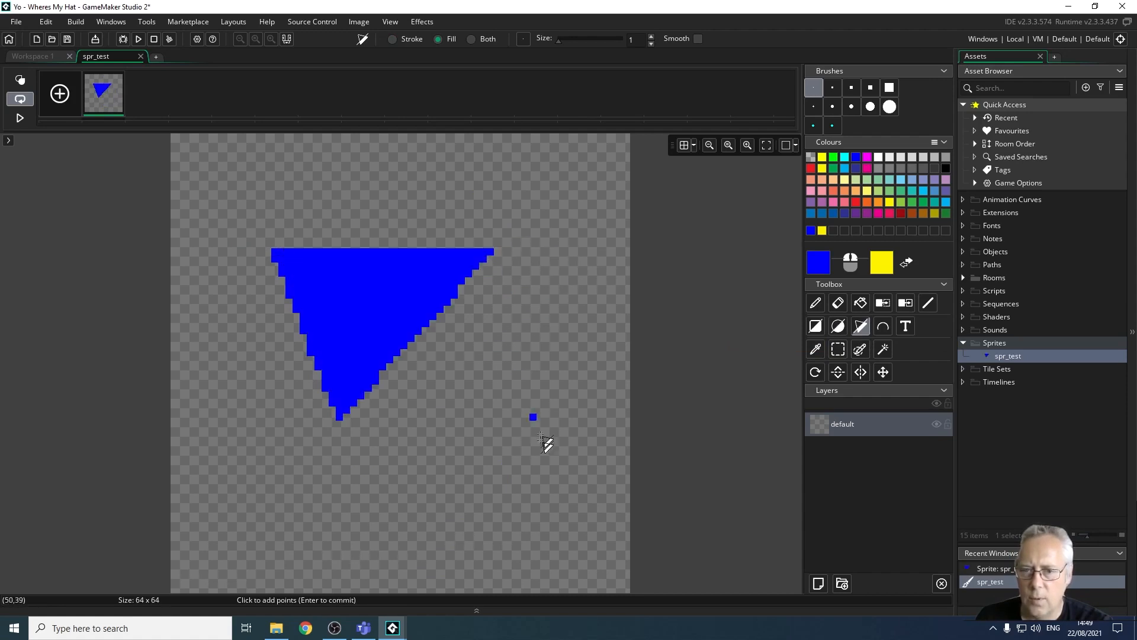
left_click(483, 325)
left_click(487, 479)
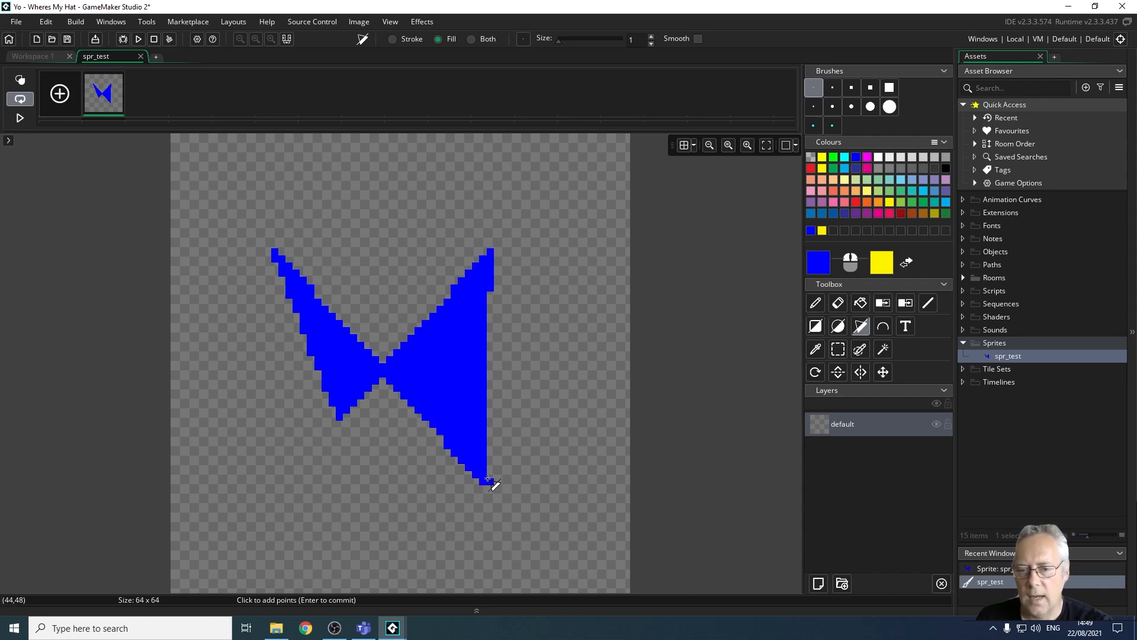
left_click(372, 215)
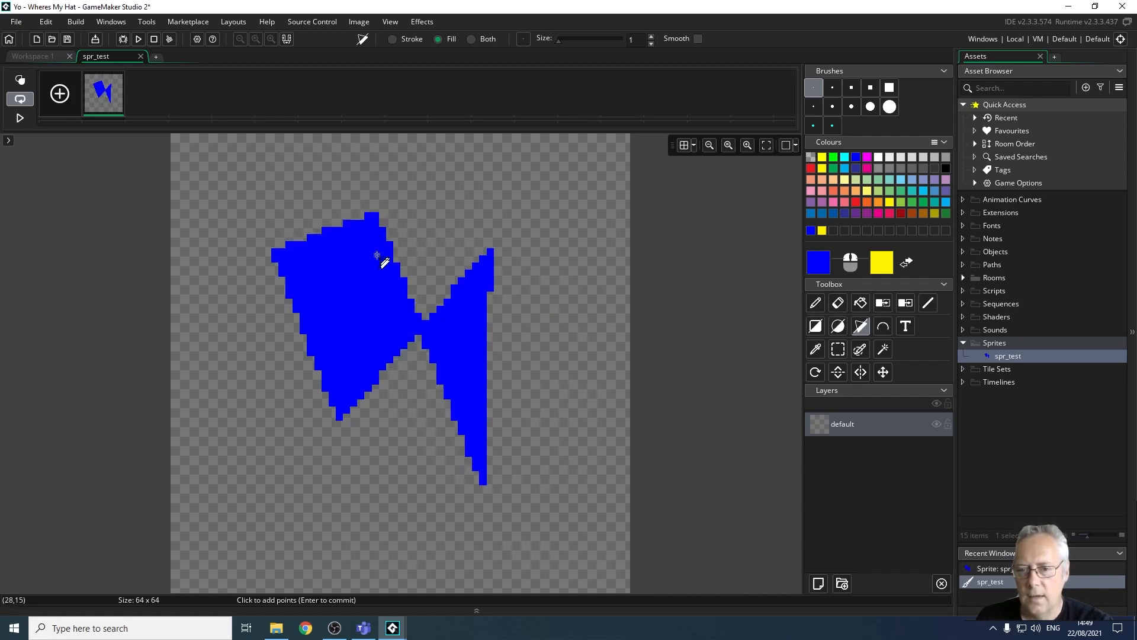
left_click(520, 331)
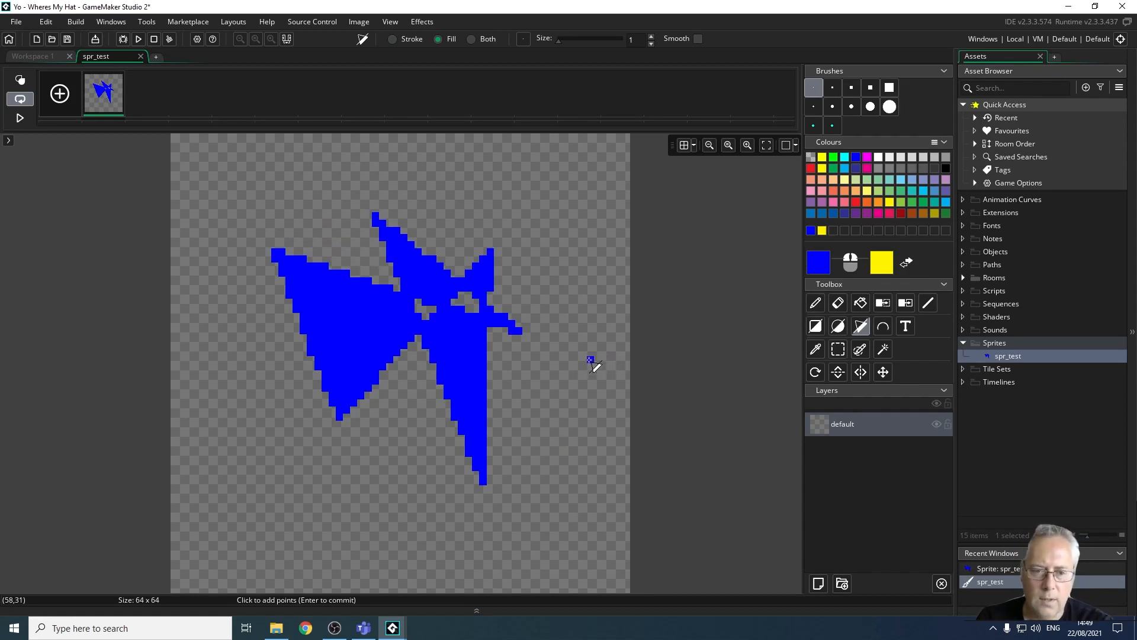
key("Return")
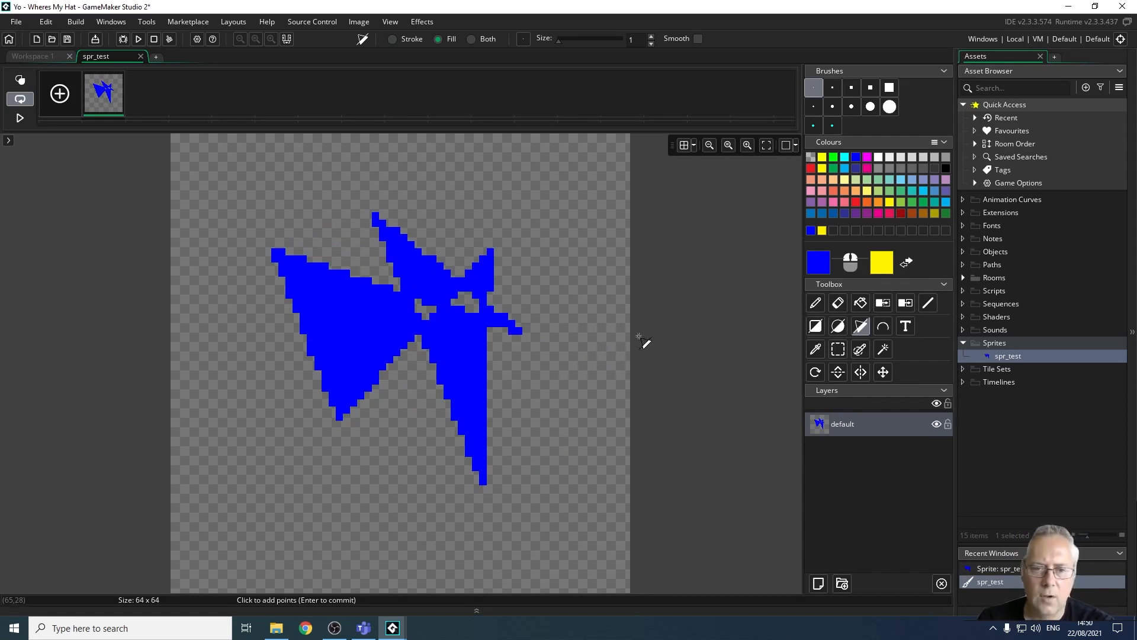
- Draw a narrow upright blue ellipse outline to the right of the polygon
left_click(838, 325)
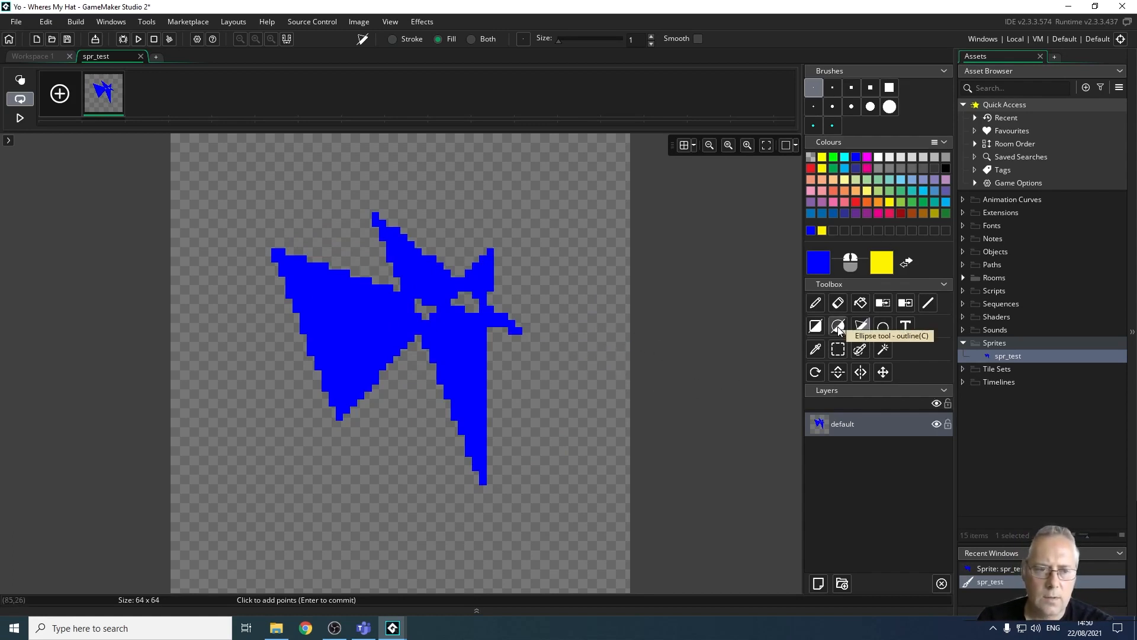
left_click(569, 338)
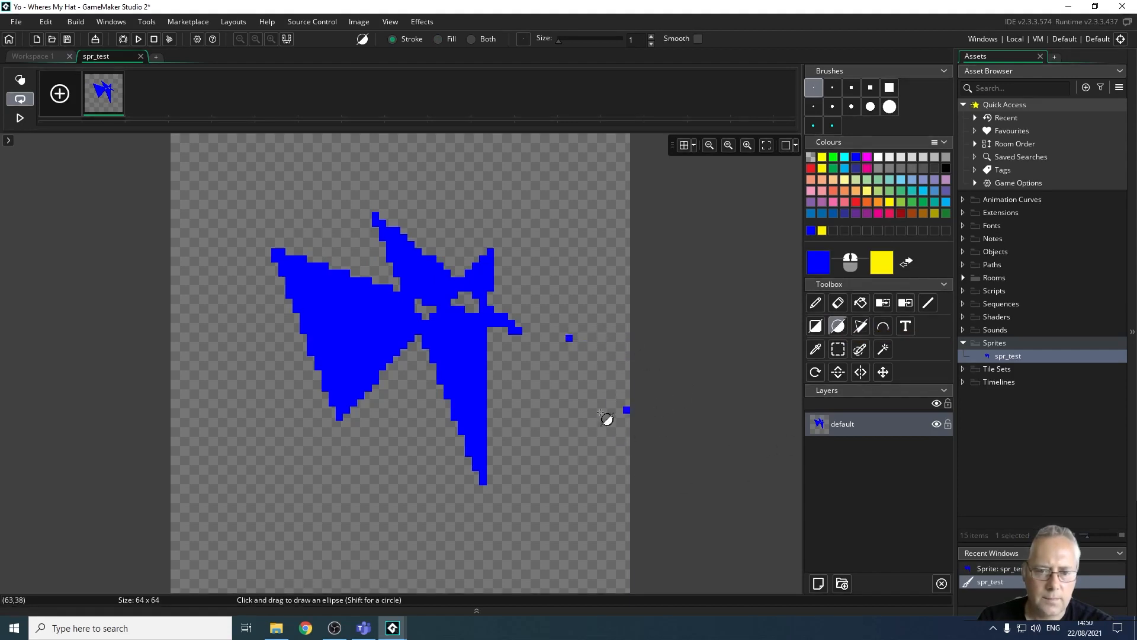
left_click_drag(560, 313, 602, 420)
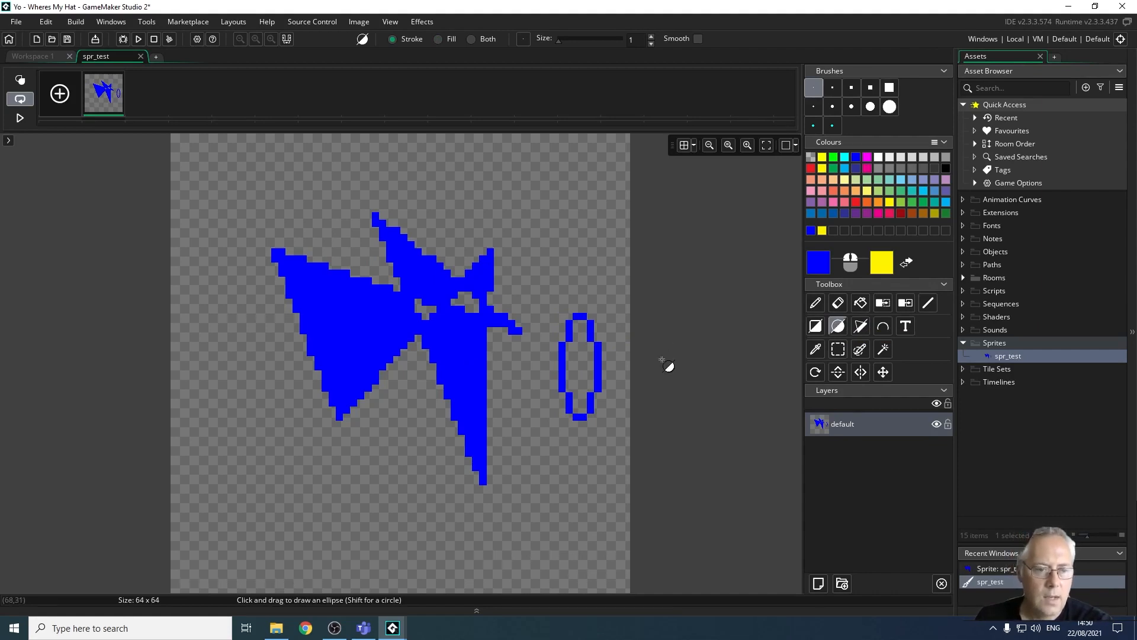
- Draw a winding blue curve above the polygon with the Curve tool, and commit it while switching back to the Polygon tool
left_click(883, 326)
mouse_move(326, 122)
left_mouse_down()
mouse_move(440, 194)
mouse_move(547, 230)
left_mouse_up()
left_click(418, 219)
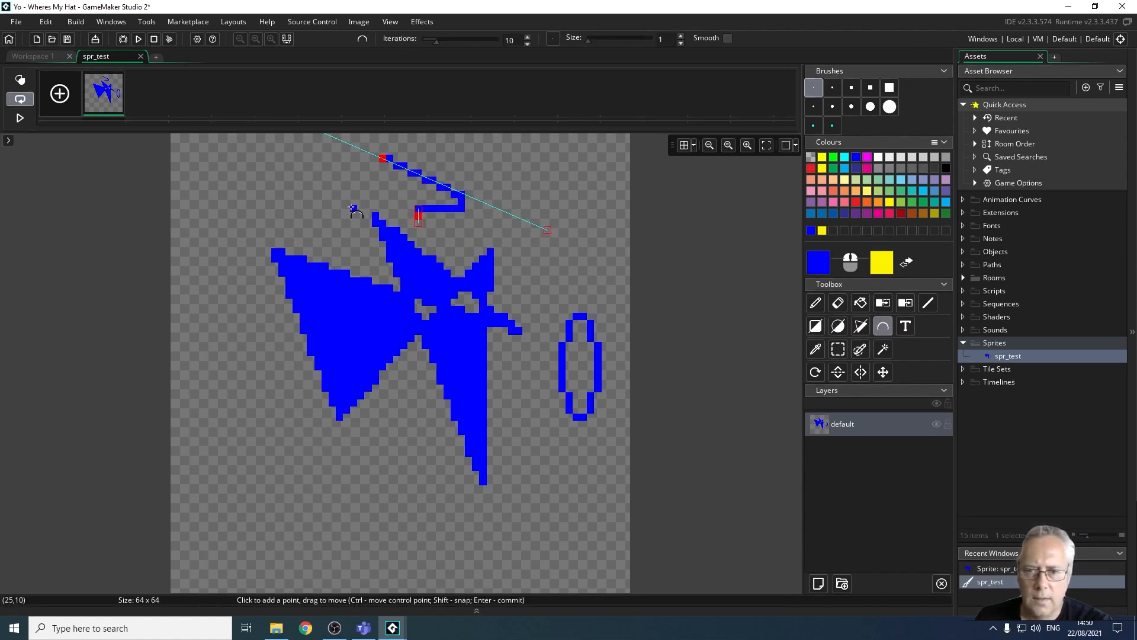
left_click(354, 189)
left_click(289, 252)
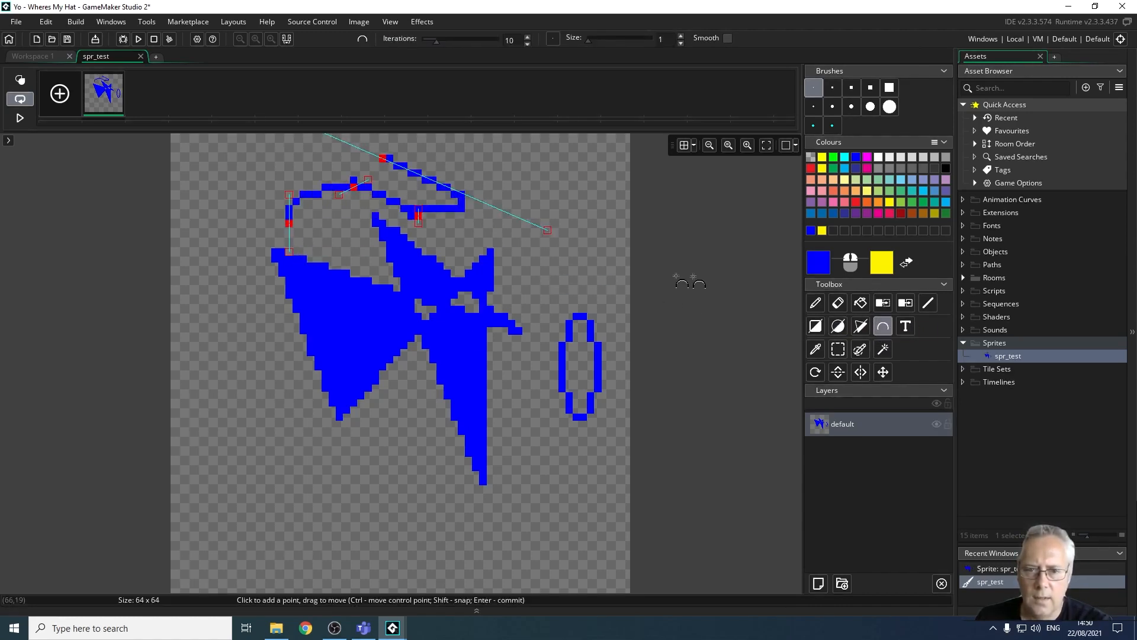
left_click(857, 328)
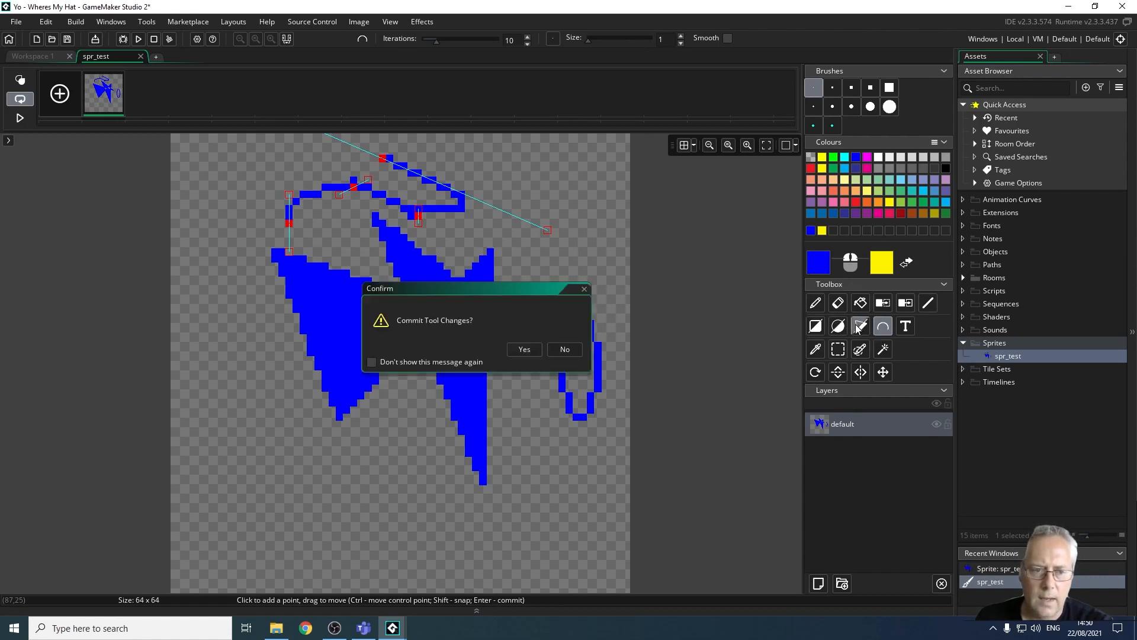
left_click(525, 351)
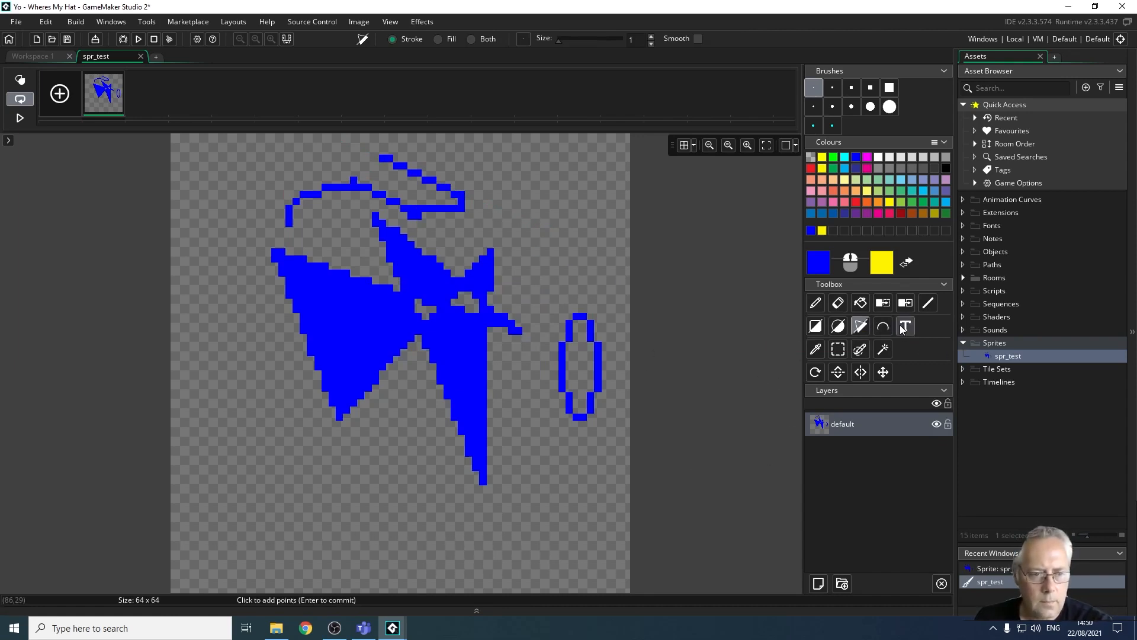
- Undo the curve, ellipse and polygon to clear the canvas
key("ctrl+z")
key("ctrl+z")
key("ctrl+z")
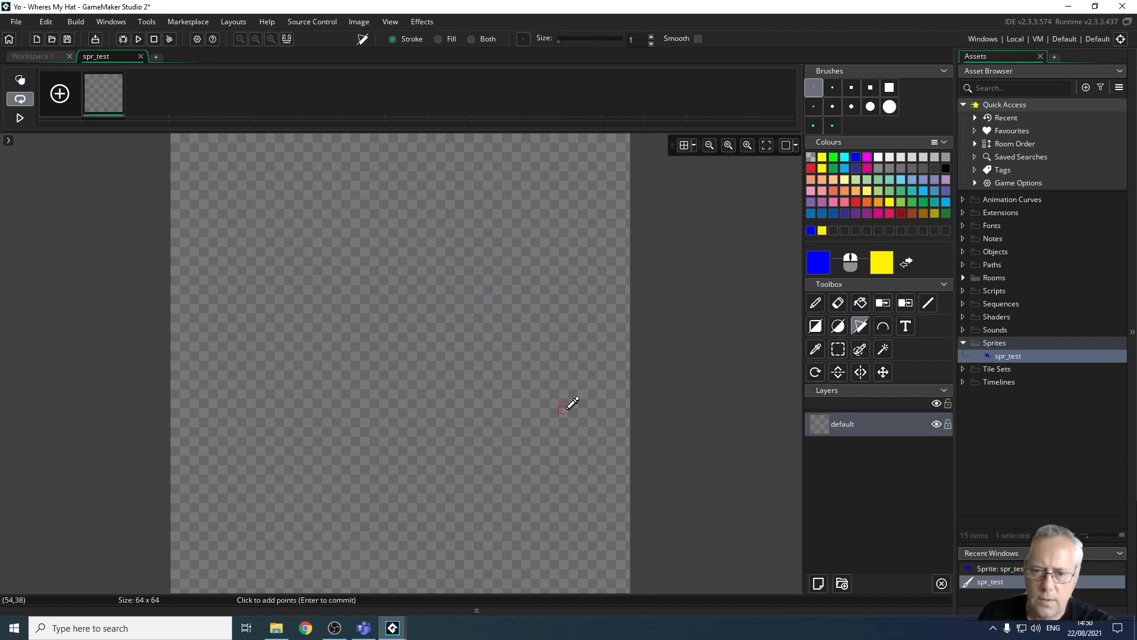
- Add the blue text "Test" in Papyrus in the canvas's upper-left area, set its size to 10, and check the available styles
left_click(906, 325)
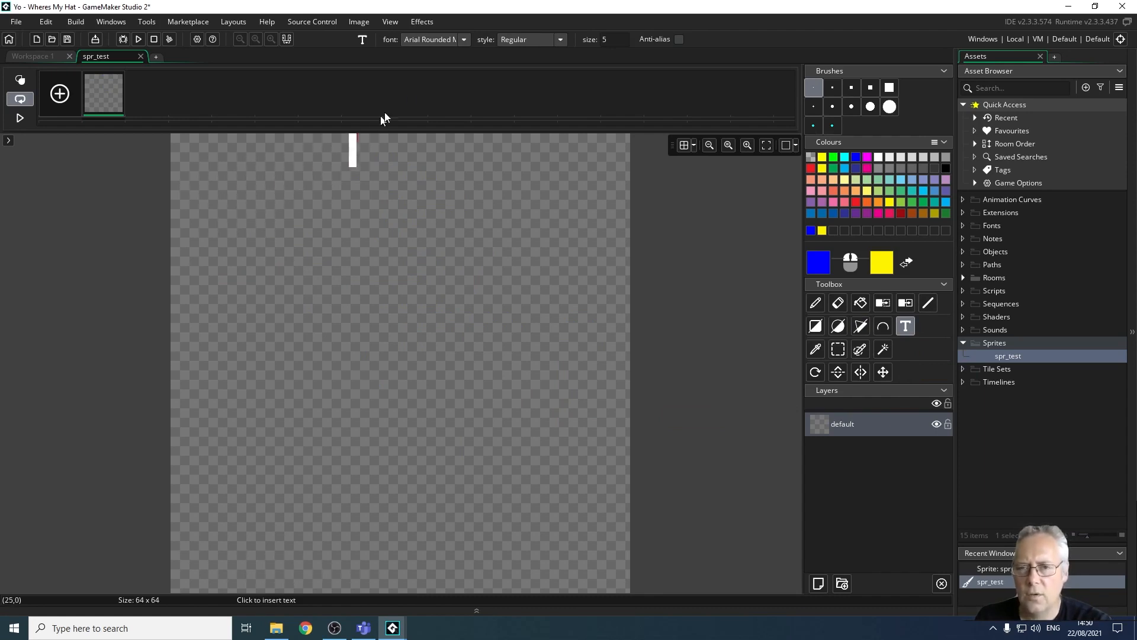
left_click(467, 39)
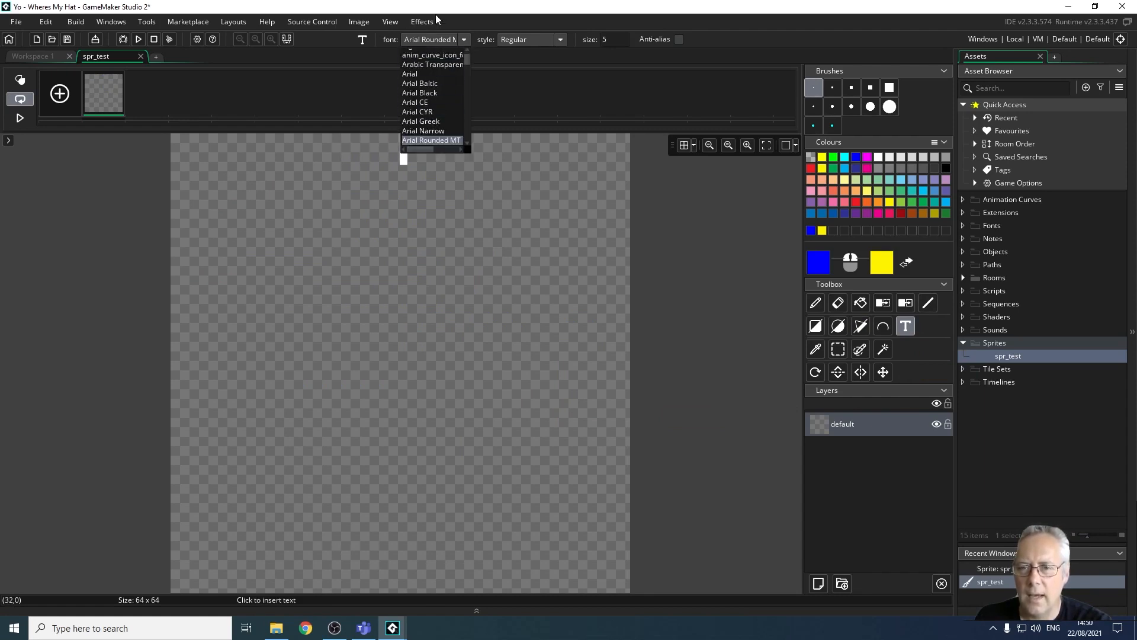
left_click_drag(468, 60, 474, 115)
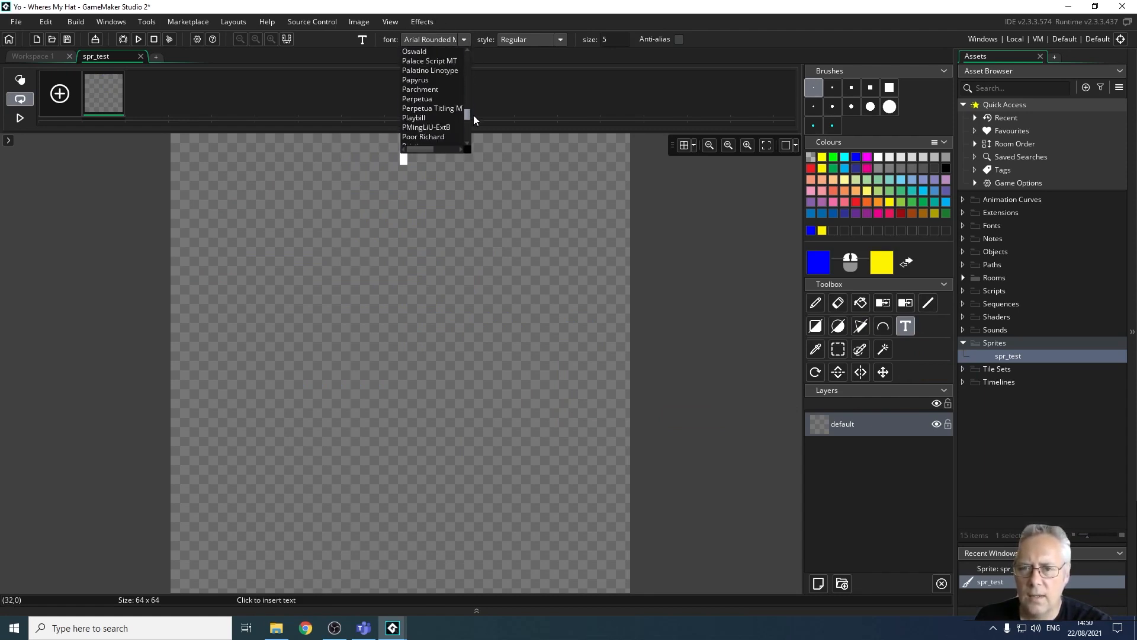
left_click(423, 81)
left_click(203, 236)
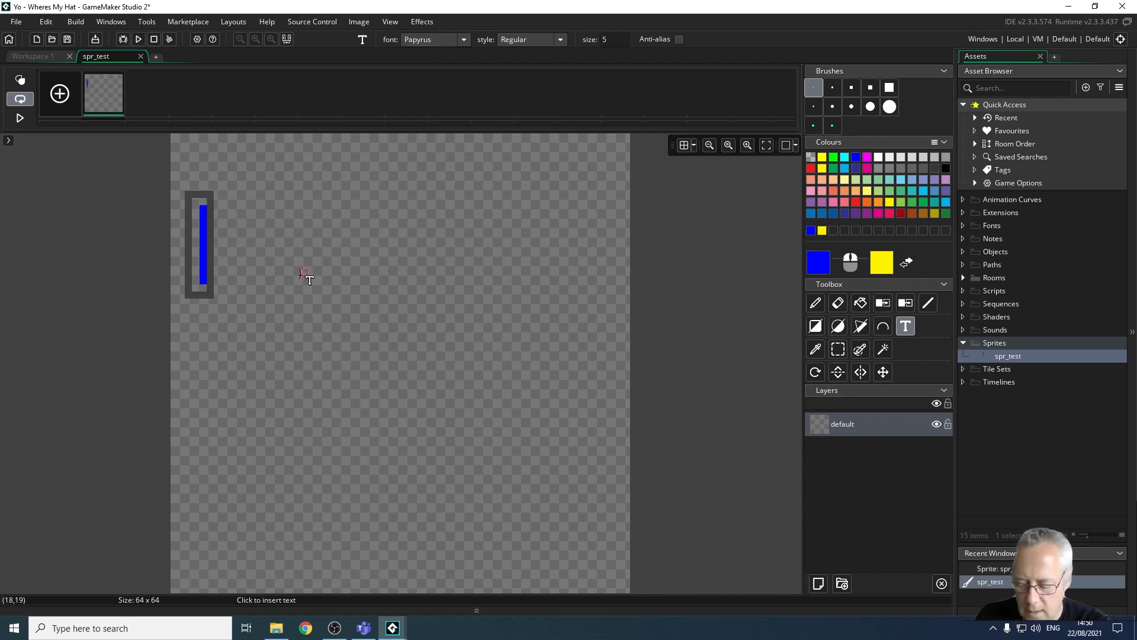
type("Test")
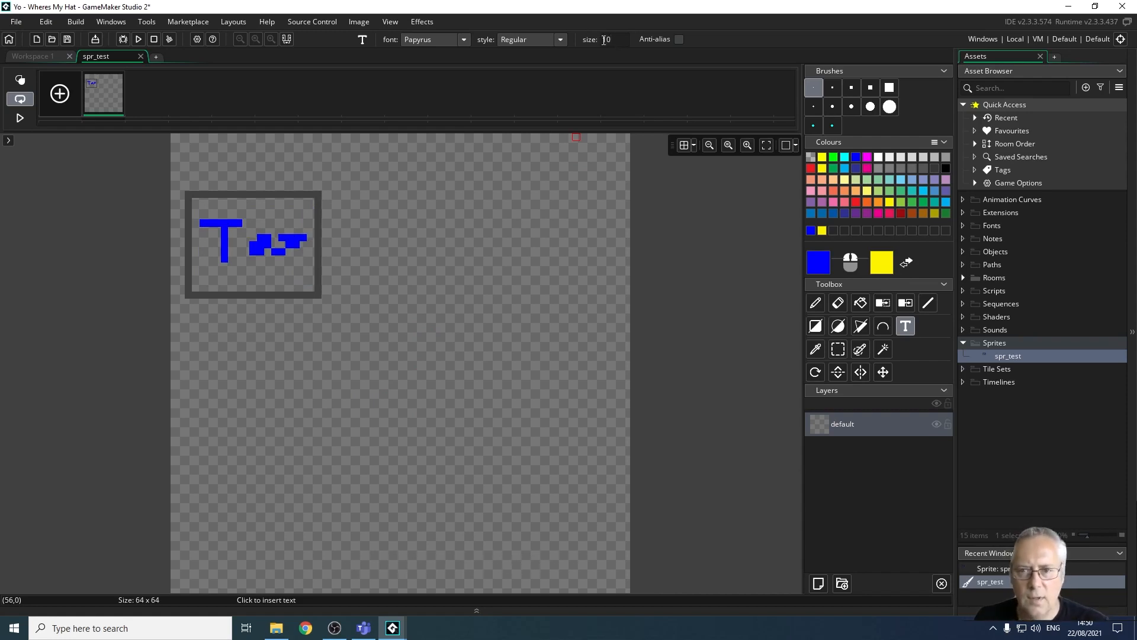
key("Return")
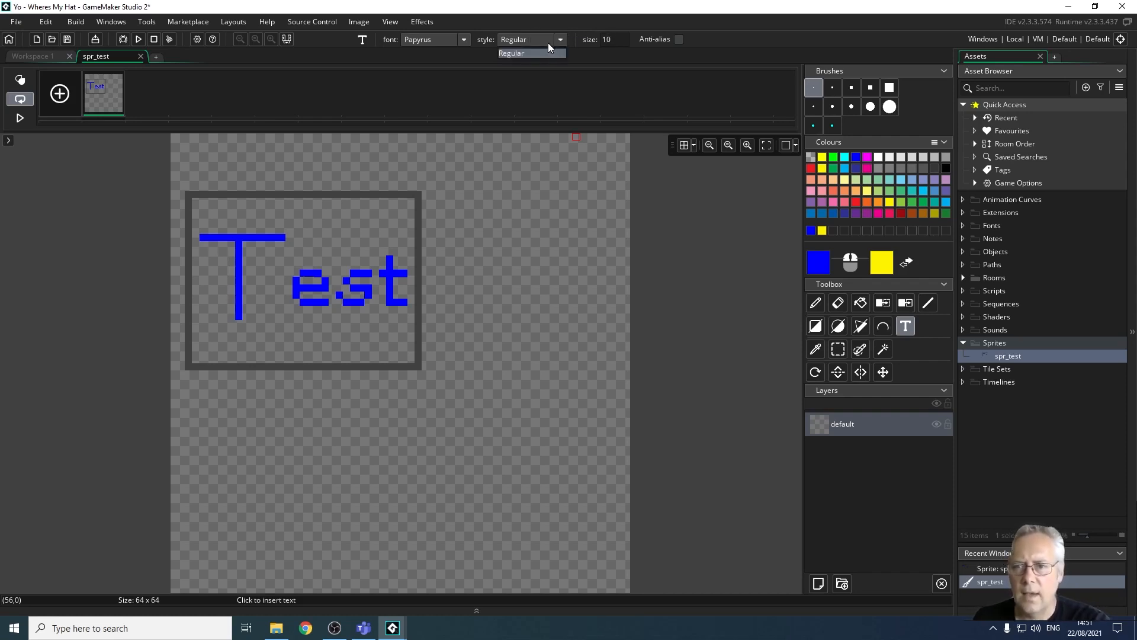
left_click(563, 41)
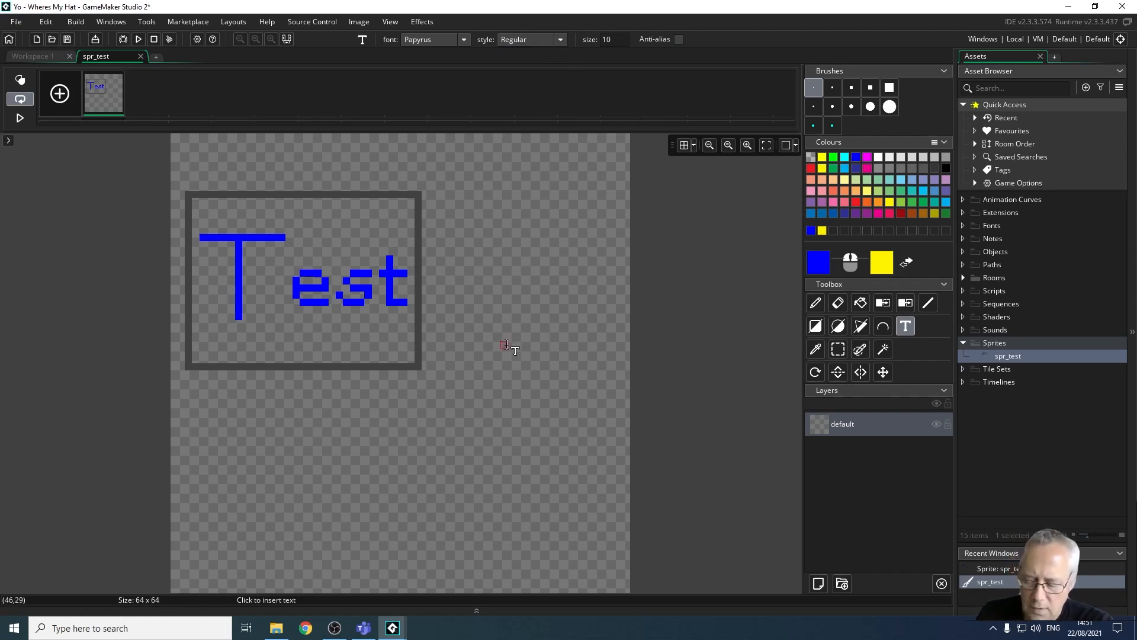
- Try to remove the uncommitted text by undoing repeatedly
key("ctrl+z")
key("ctrl+z")
key("ctrl+z")
key("ctrl+z")
key("ctrl+z")
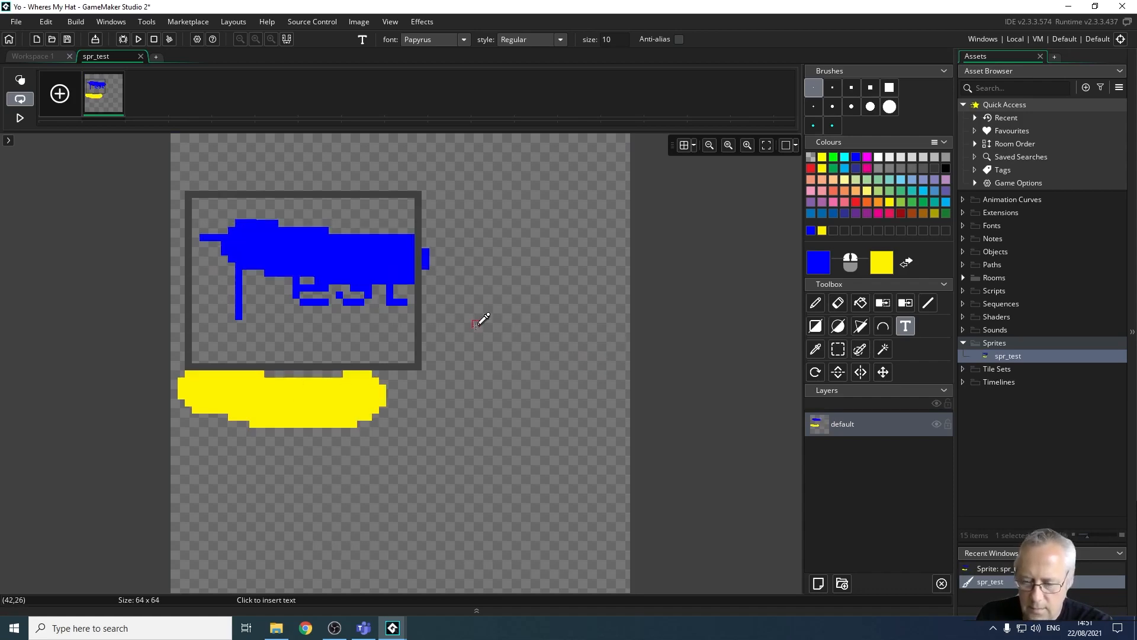
key("ctrl+z")
- Commit the text, select everything in the upper part of the canvas with the rectangular selection tool, and delete it
key("s")
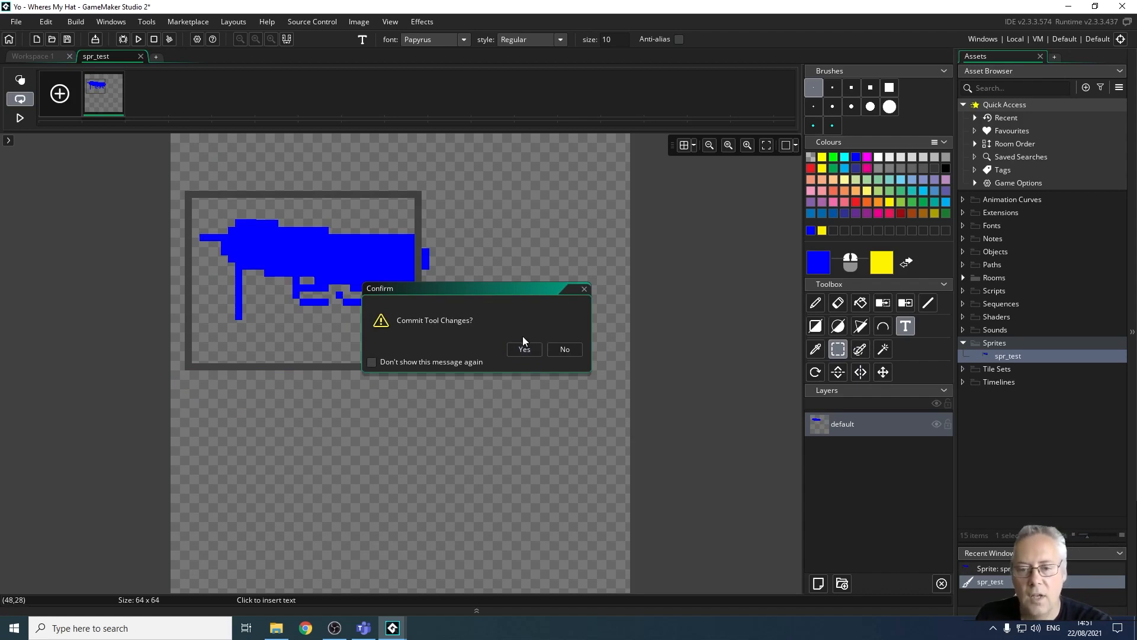
left_click(531, 355)
left_click_drag(491, 467, 181, 179)
key("Delete")
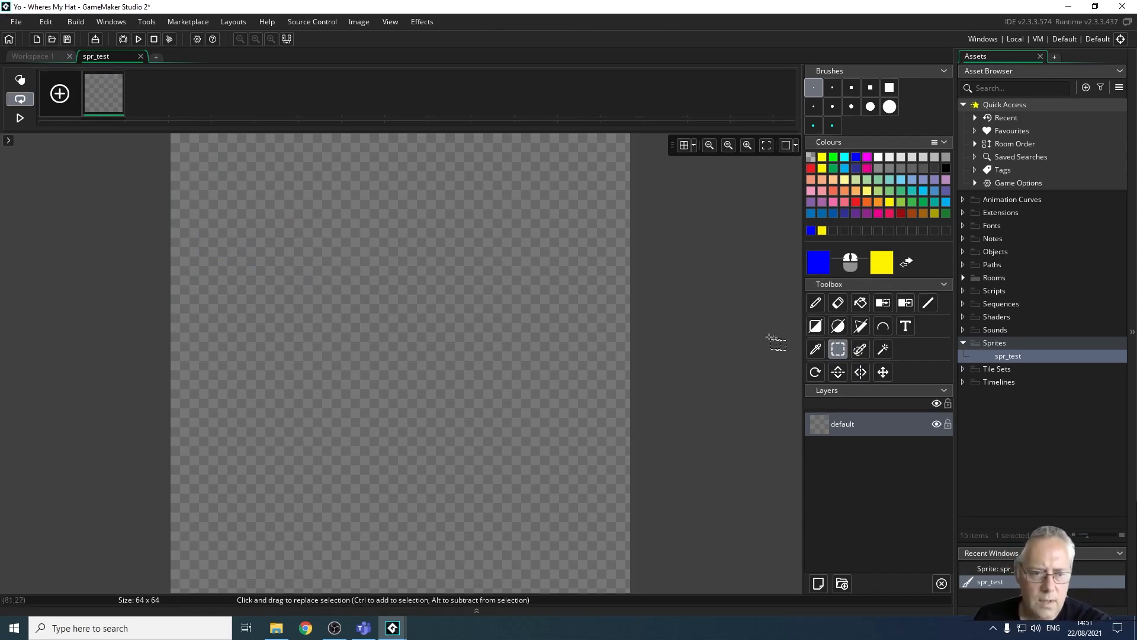
- Try sampling the empty canvas with the colour picker, and set the primary colour back to blue
left_click(815, 349)
left_click(496, 318)
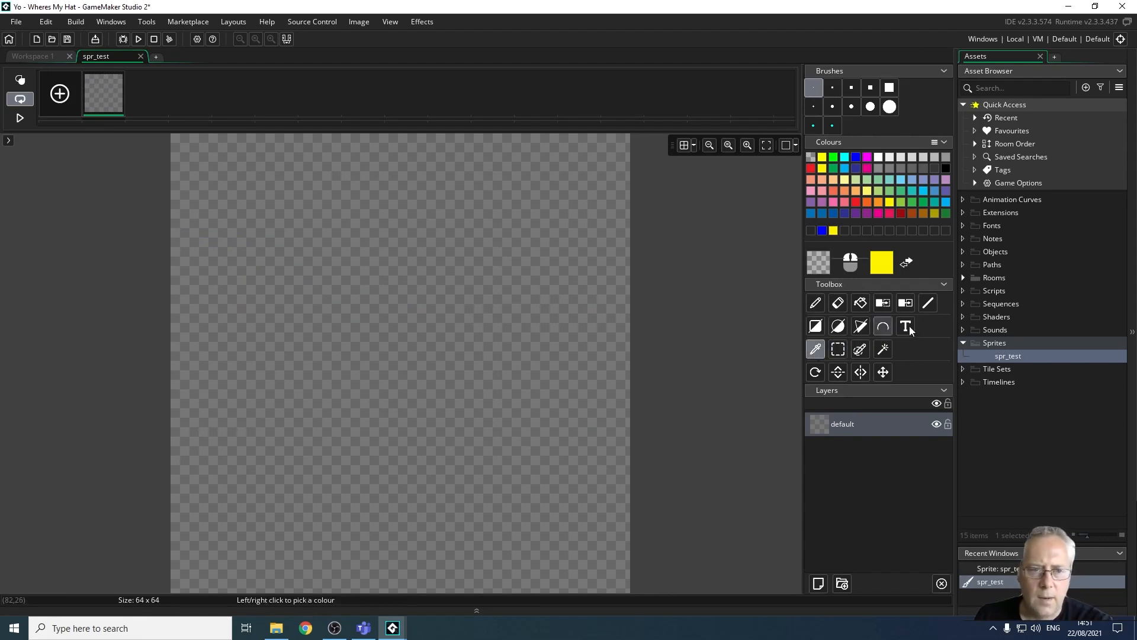
left_click(855, 156)
left_click(303, 259)
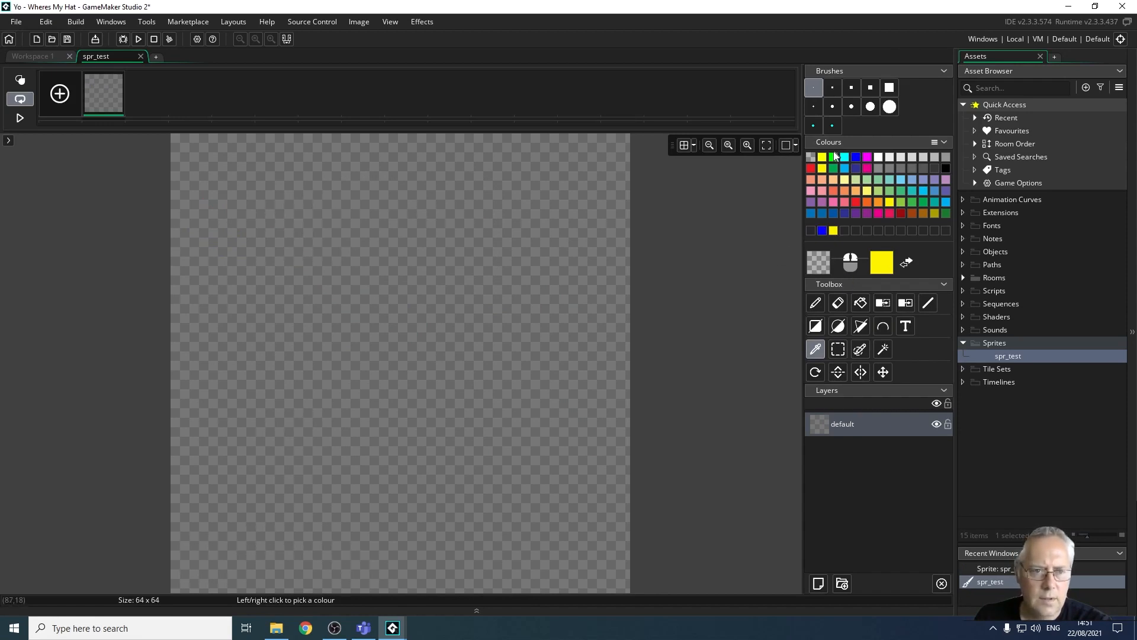
left_click(855, 157)
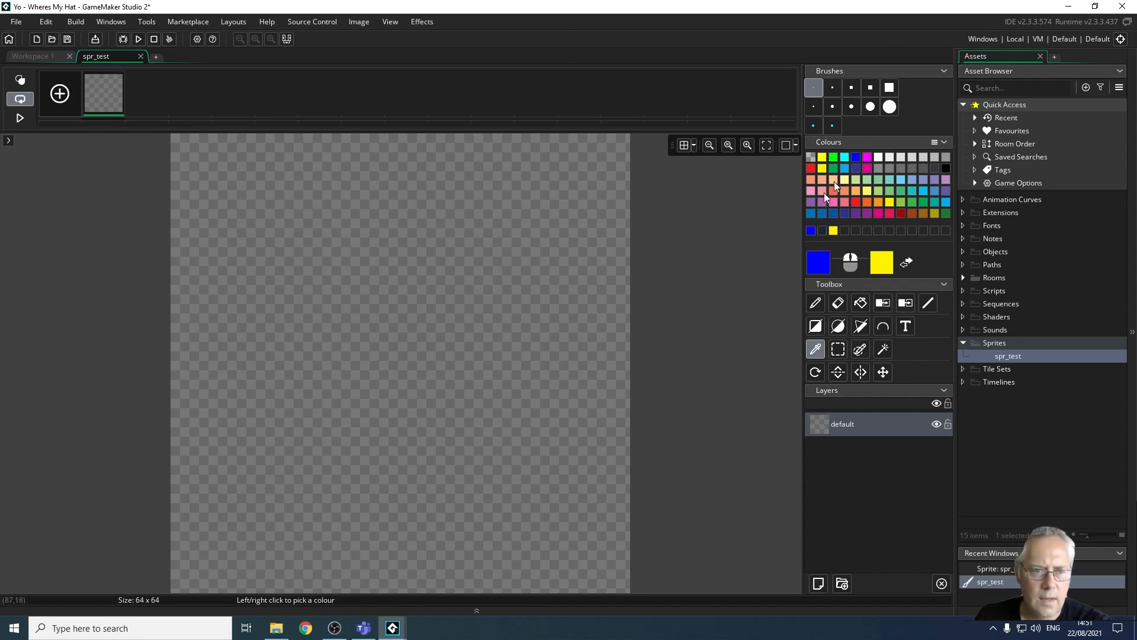
- Draw a filled blue rectangle near the canvas's upper edge and a smaller filled yellow square to its lower right
left_click(816, 304)
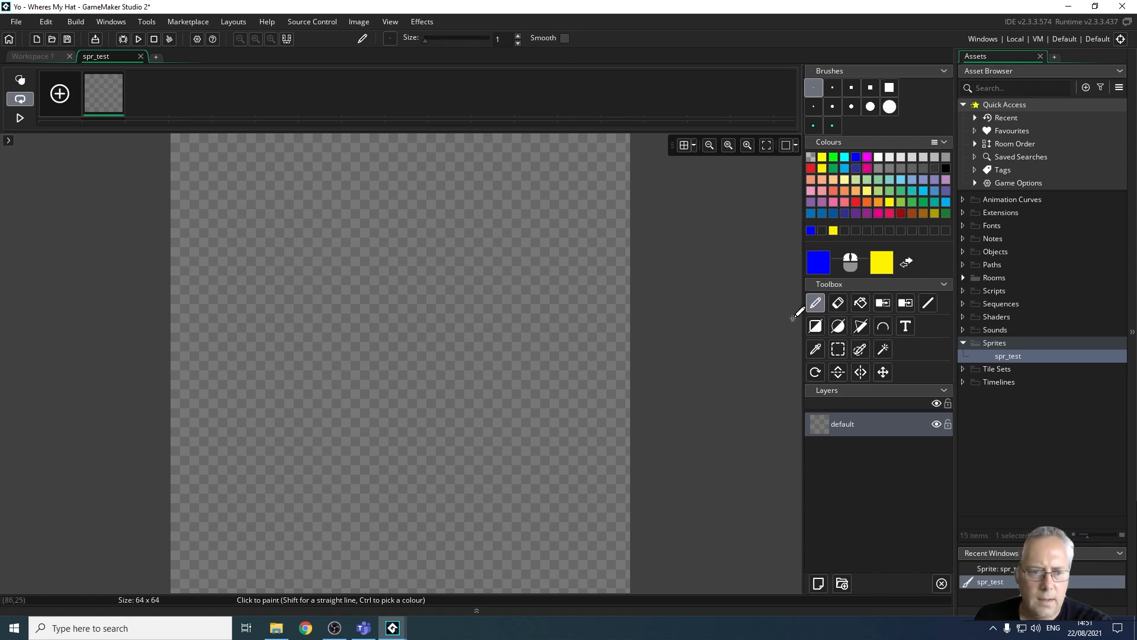
left_click(815, 325)
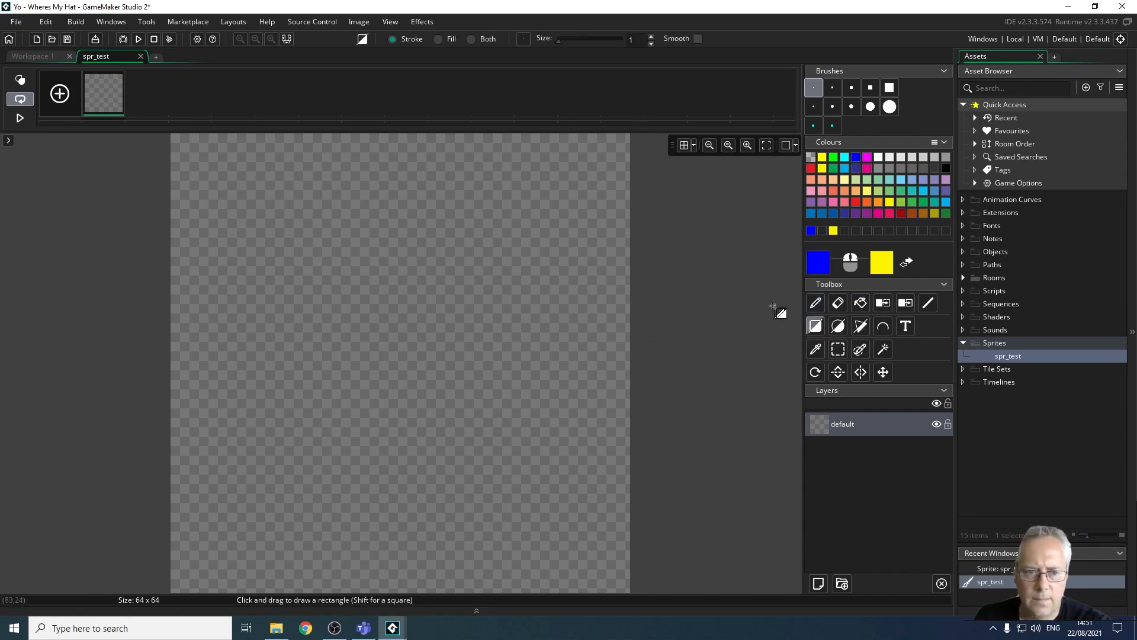
left_click(816, 326)
left_click_drag(243, 154, 401, 262)
right_click_drag(472, 248, 536, 313)
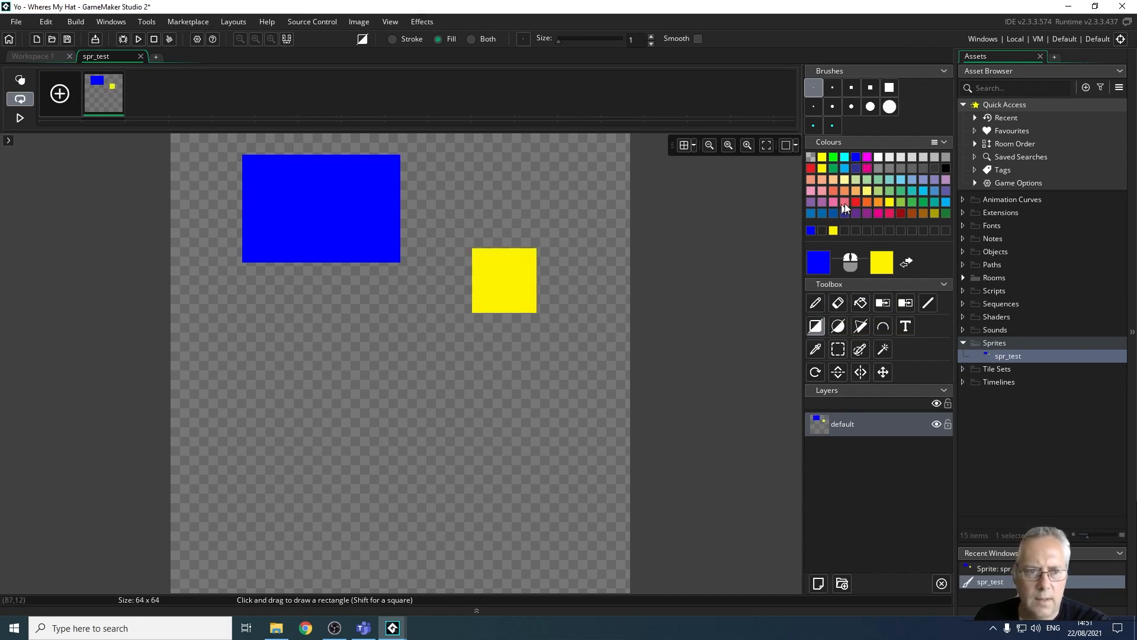
- Set the drawing colours to light blue and dark grey, and draw a grey rectangle lower left and a light blue one lower right
left_click(917, 184)
right_click(915, 169)
right_click_drag(242, 370, 332, 445)
left_click_drag(529, 535, 451, 478)
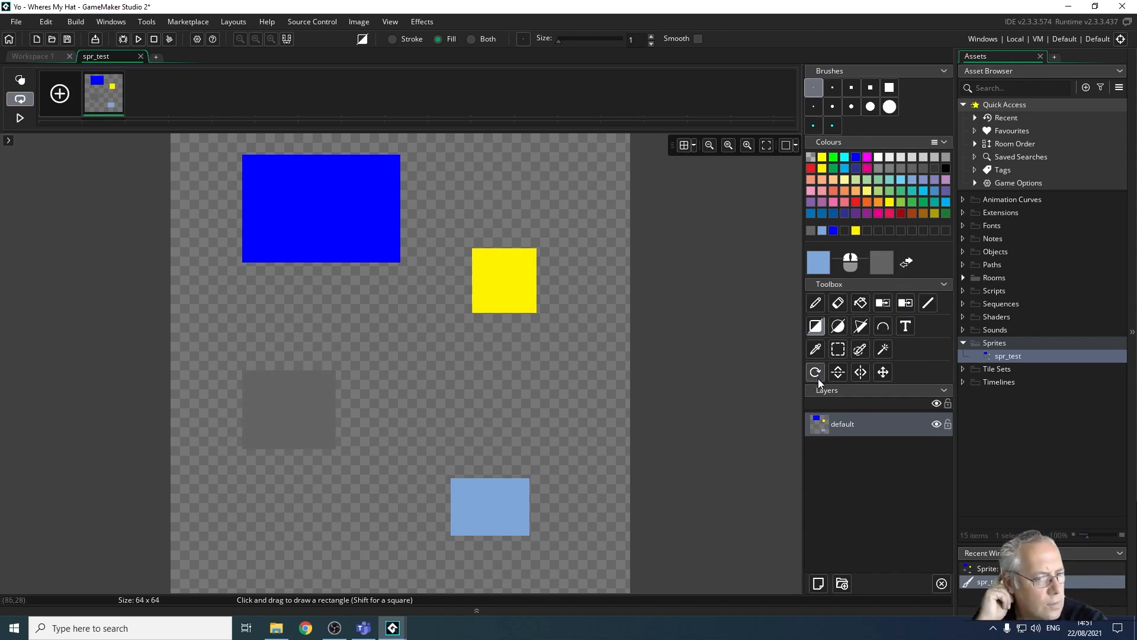
- Sample the yellow square's colour as the primary colour, and move the square slightly up and right using a rectangular selection
left_click(821, 347)
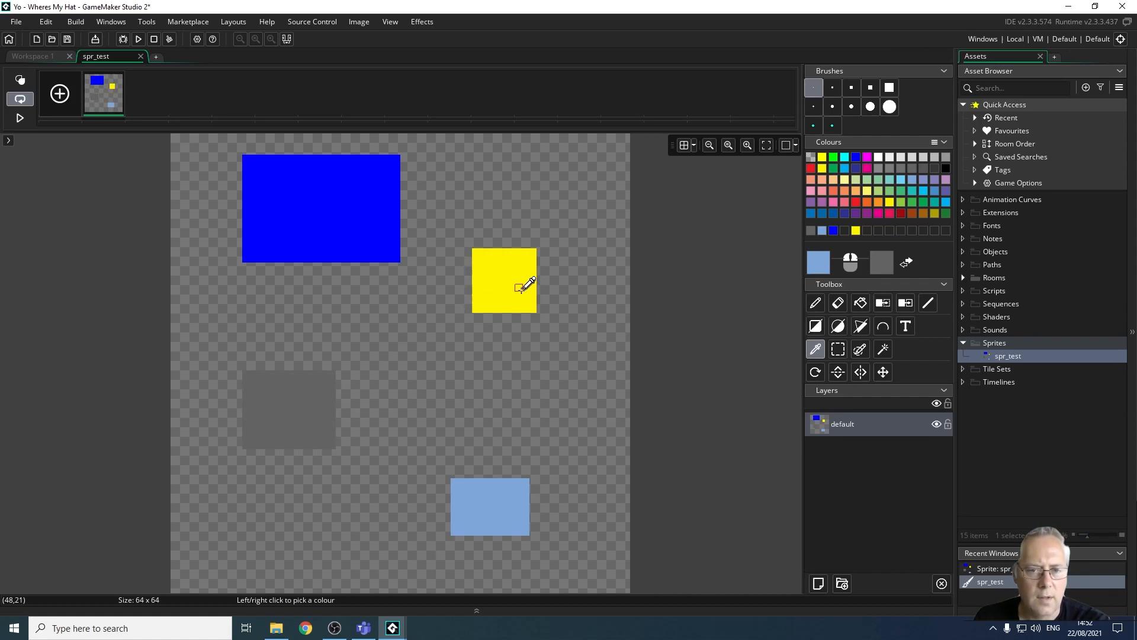
left_click(509, 273)
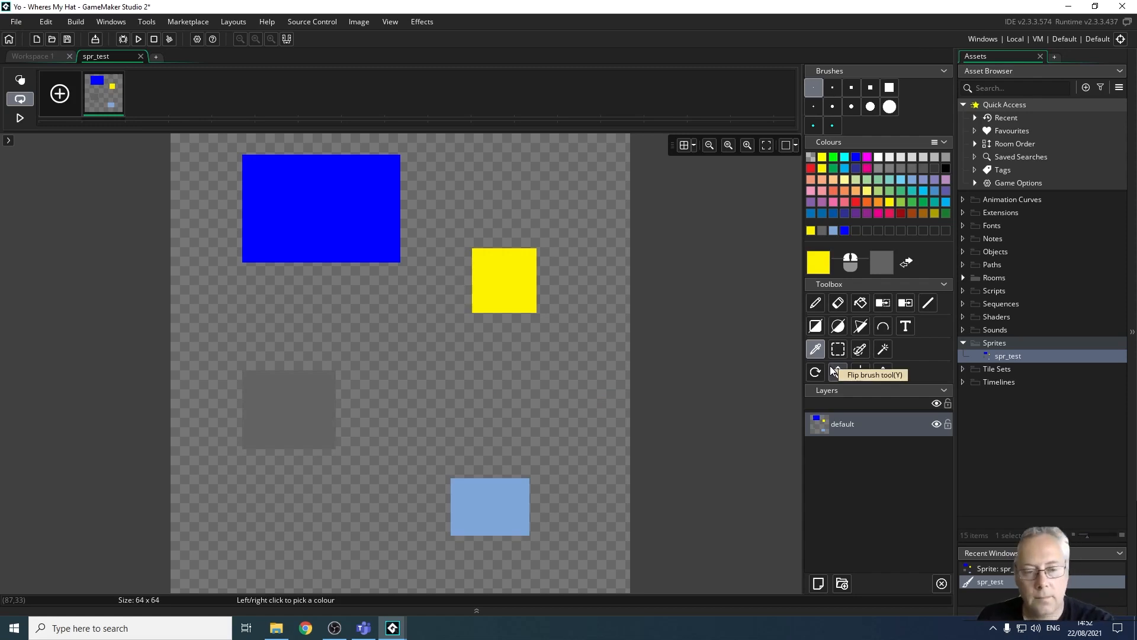
left_click(837, 349)
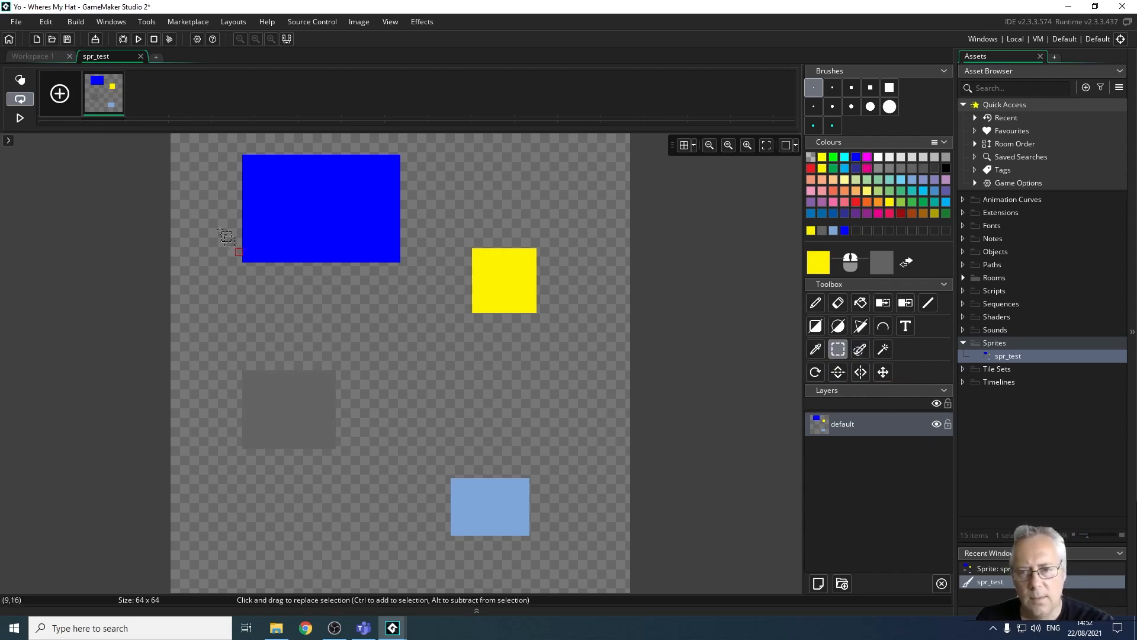
left_click_drag(441, 223, 579, 363)
mouse_move(520, 286)
left_mouse_down()
mouse_move(525, 356)
mouse_move(585, 222)
mouse_move(561, 213)
mouse_move(531, 249)
left_mouse_up()
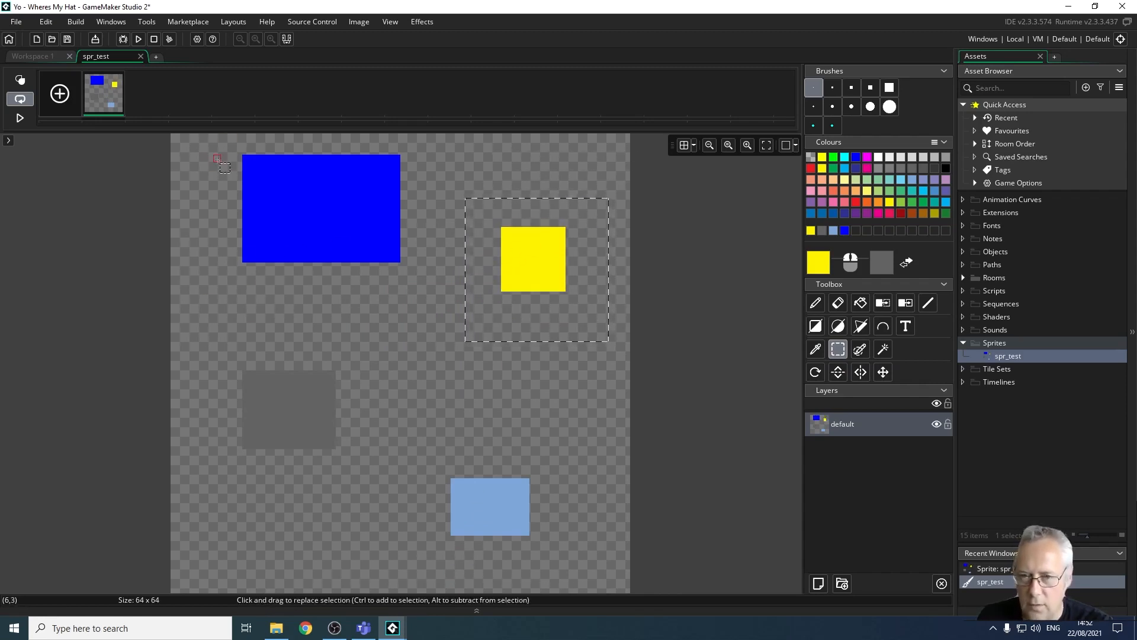
- Add the blue rectangle to the selection, move it and the yellow square slightly down and left, and deselect
left_click_drag(221, 148, 432, 288)
left_click_drag(363, 204, 349, 233)
left_click(391, 422)
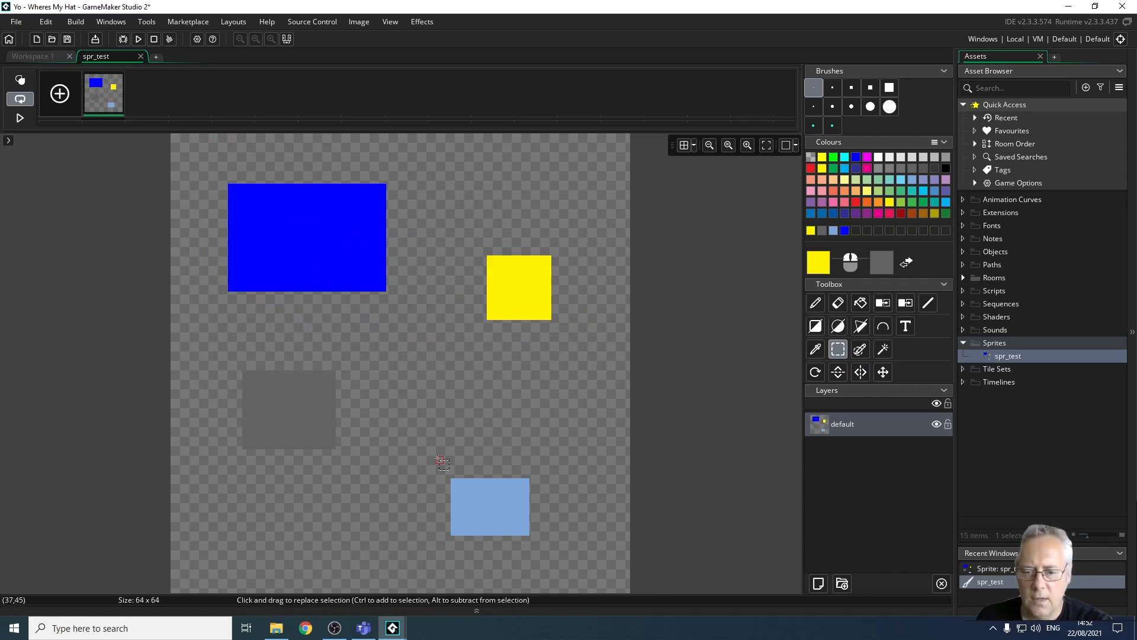
- Try painting selections on the blue rectangle with the selection brush, moving a ragged piece off its corner, and undo these trials
left_click(864, 349)
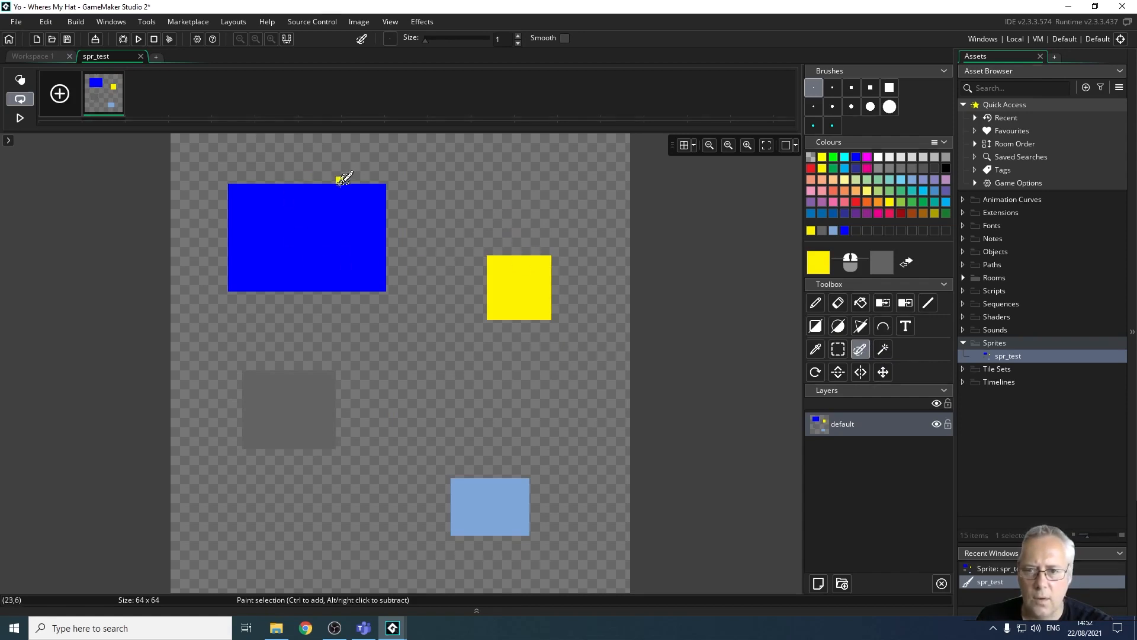
mouse_move(339, 186)
left_mouse_down()
mouse_move(371, 242)
mouse_move(376, 216)
mouse_move(401, 223)
mouse_move(351, 201)
mouse_move(333, 227)
mouse_move(358, 199)
mouse_move(483, 185)
left_mouse_up()
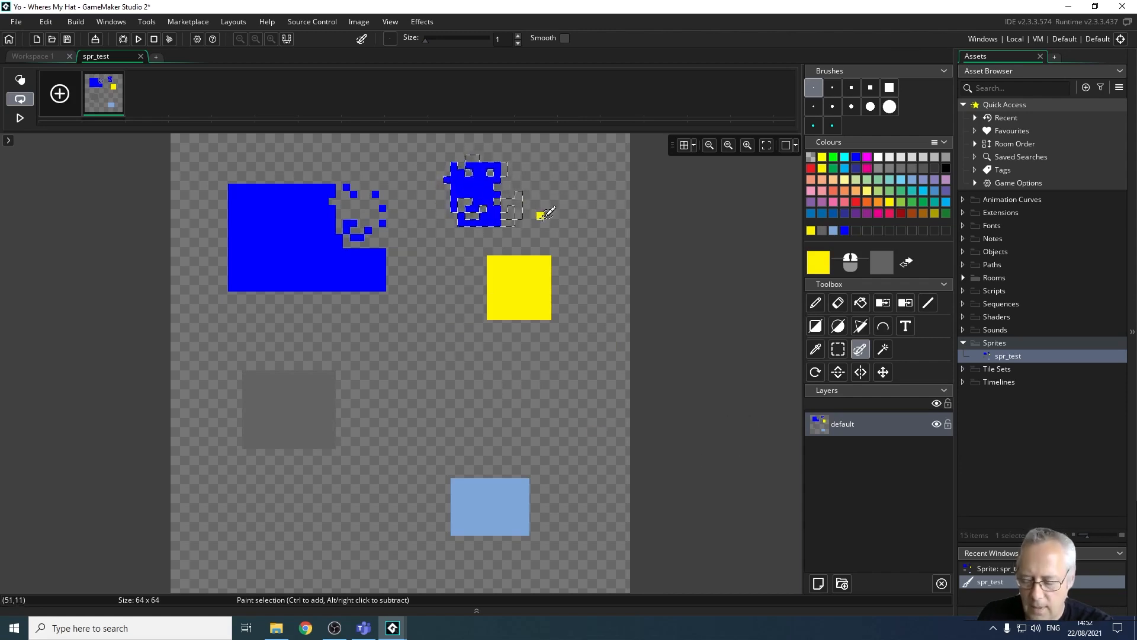
key("ctrl+z")
left_click(448, 375)
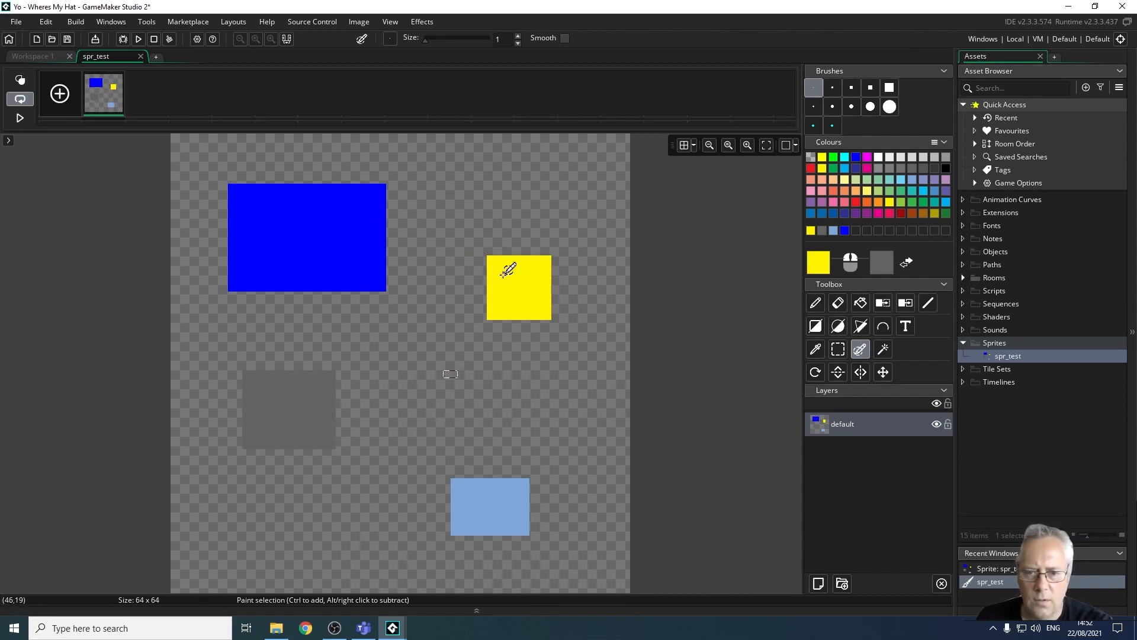
left_click_drag(272, 219, 296, 268)
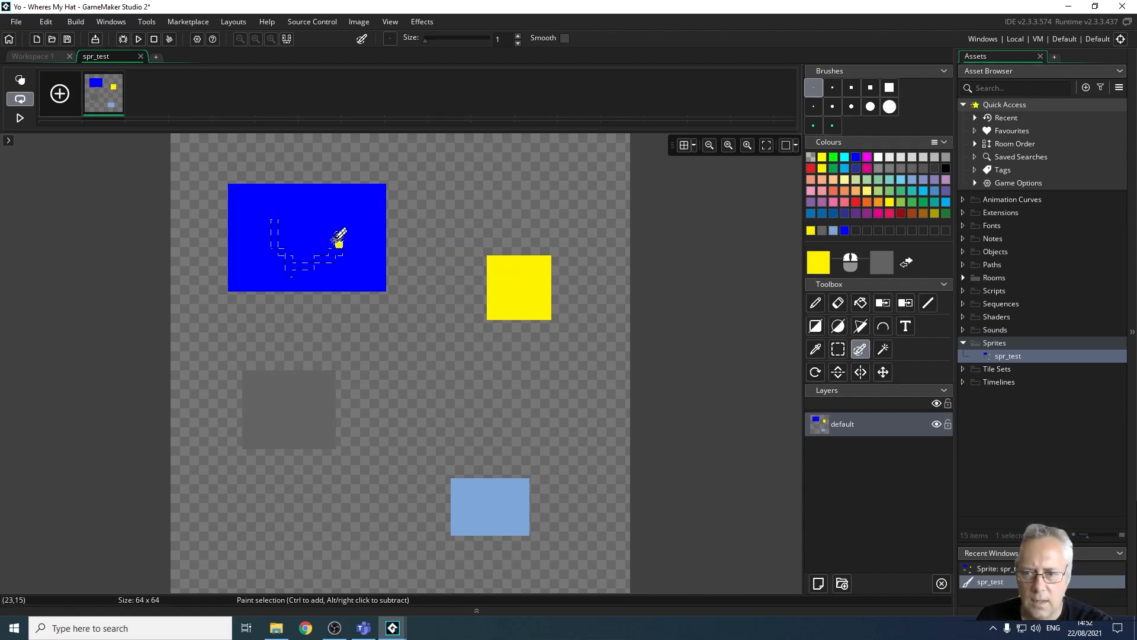
key("ctrl+z")
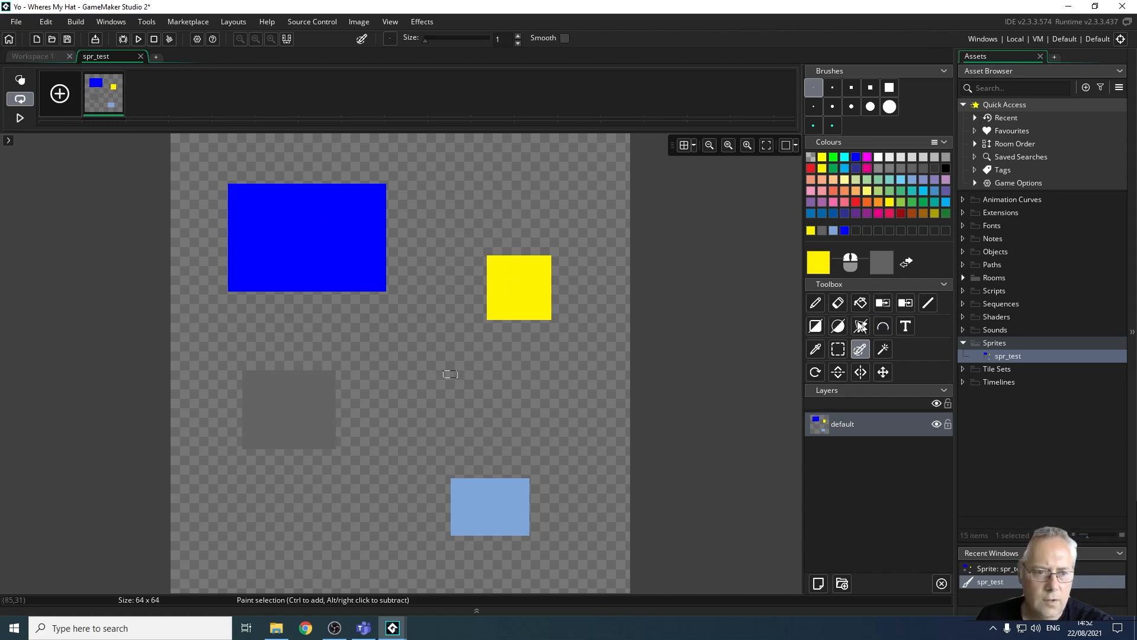
left_click(839, 326)
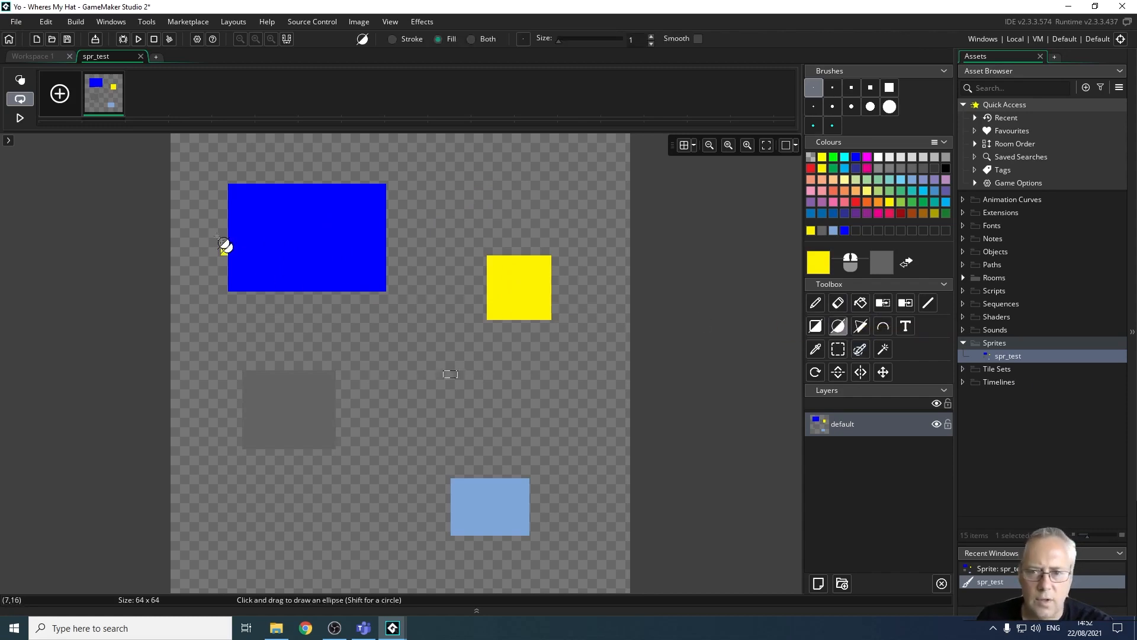
left_click_drag(325, 252, 334, 256)
key("ctrl+z")
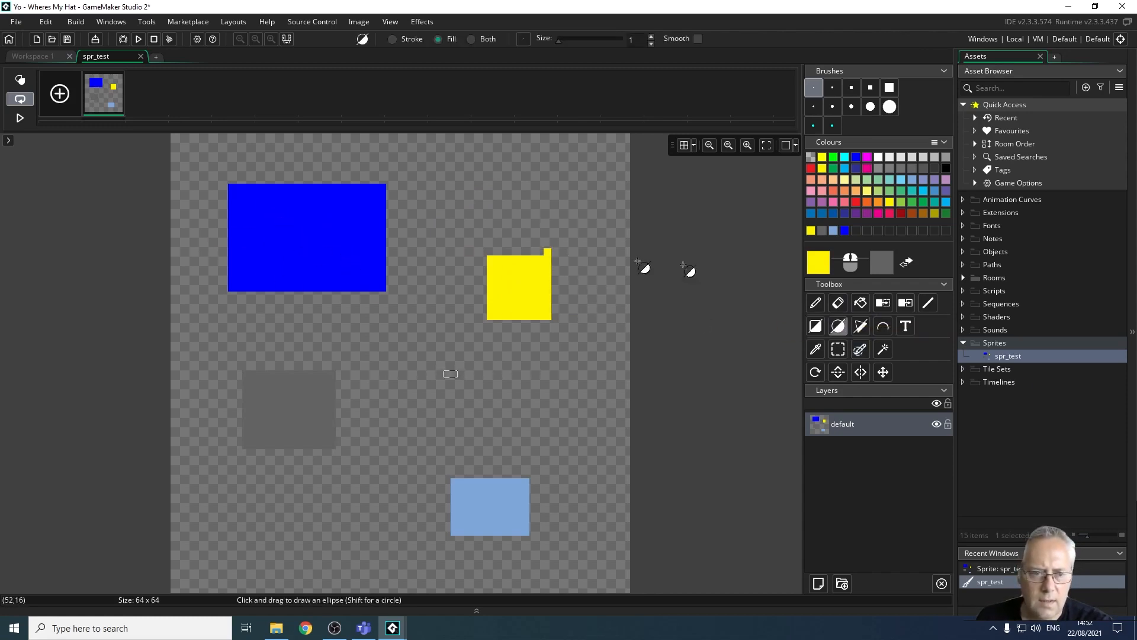
left_click(819, 263)
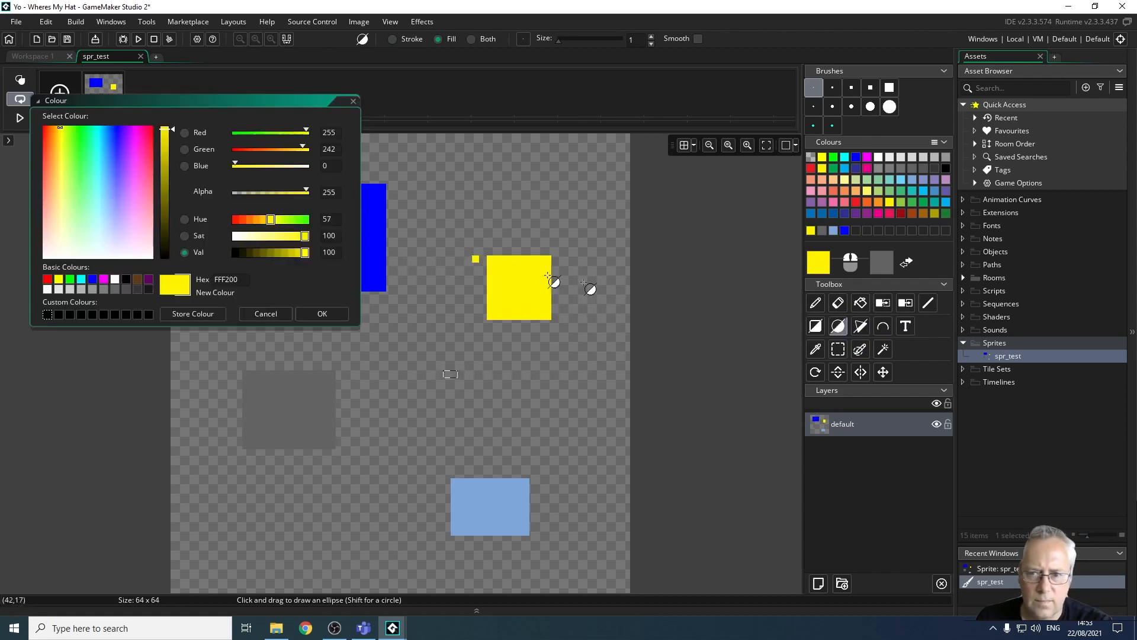
left_click(354, 101)
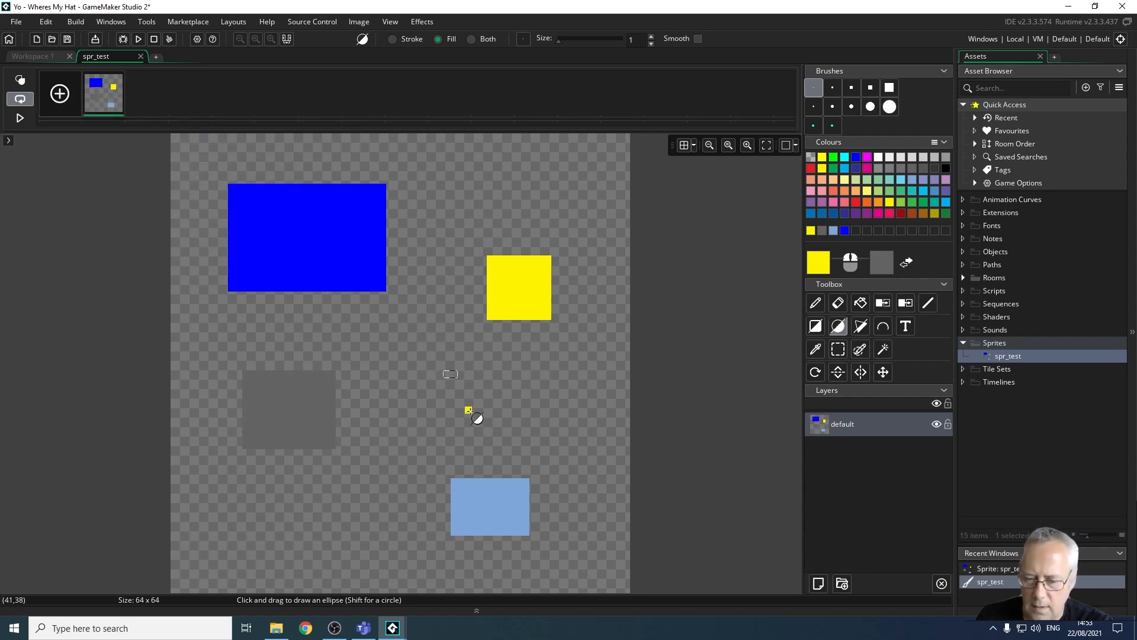
- Draw a filled yellow ellipse in the middle of the blue rectangle
left_click(845, 328)
left_click_drag(256, 206, 350, 269)
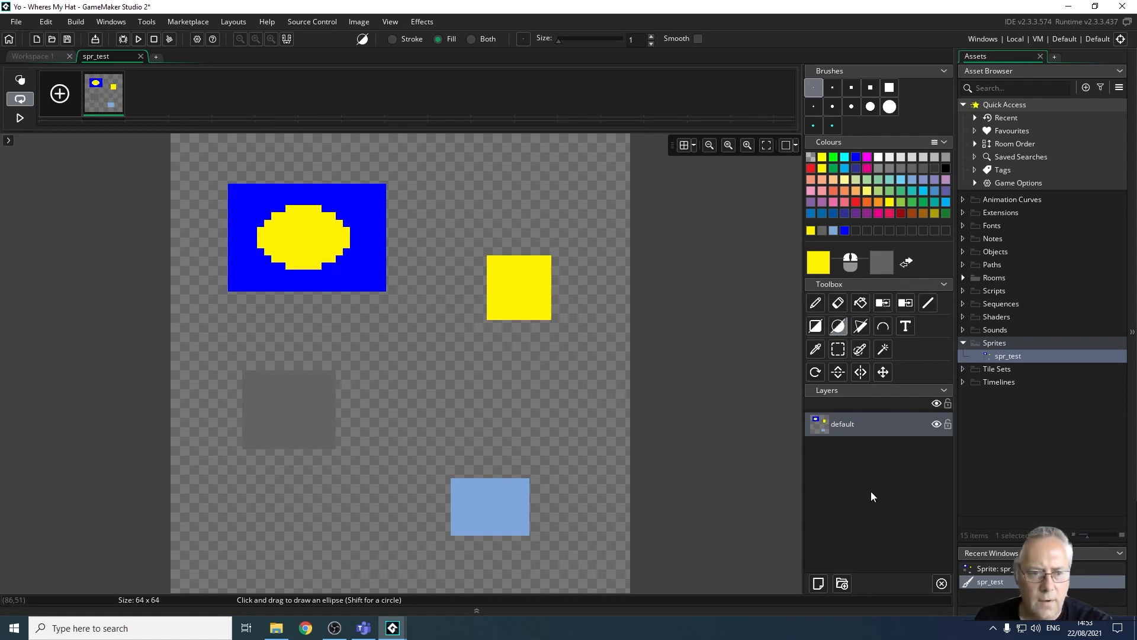
- Select the blue area around the yellow ellipse with the Magic Wand, and move it up and right off the ellipse
left_click(883, 348)
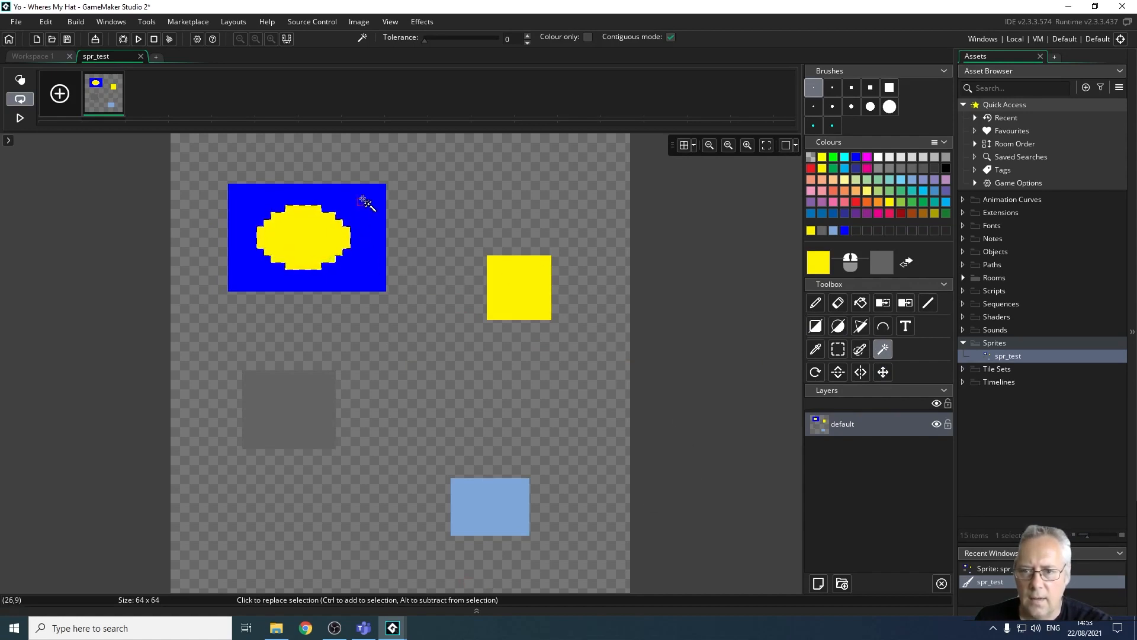
left_click(371, 227)
left_click_drag(371, 226, 451, 239)
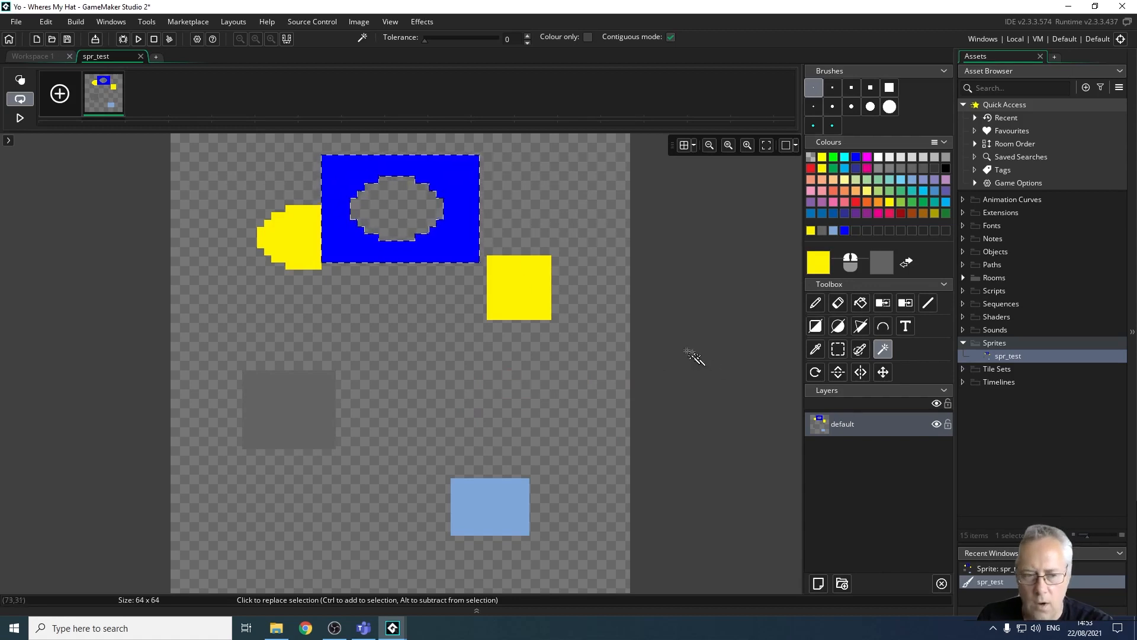
- Replace the yellow drawing colour with a custom dark orange-brown
left_click(820, 263)
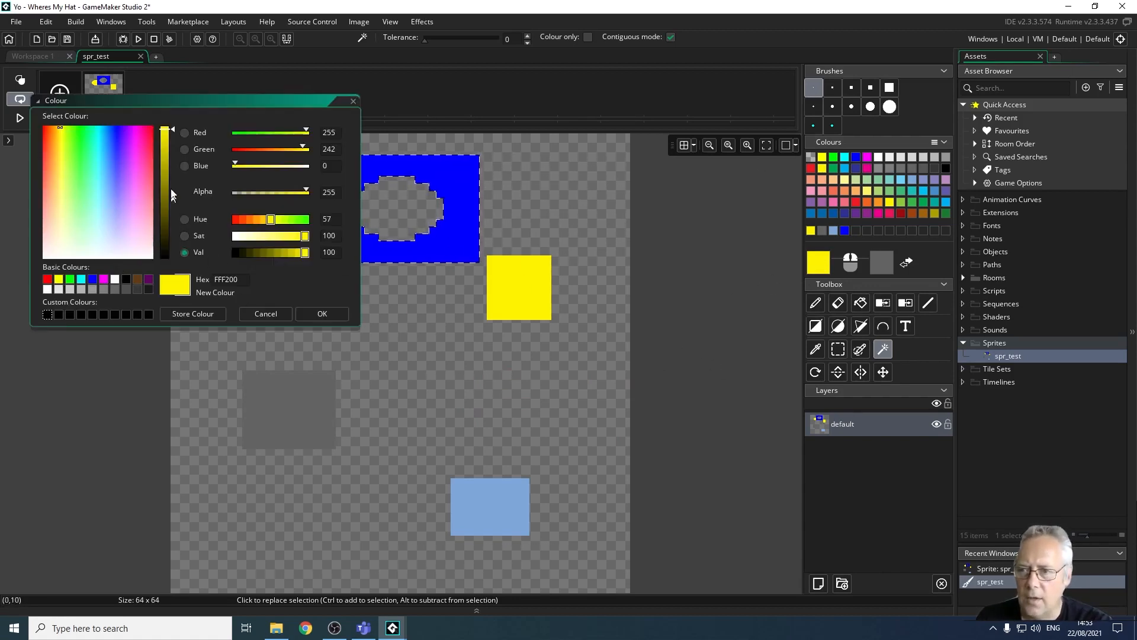
left_click(54, 157)
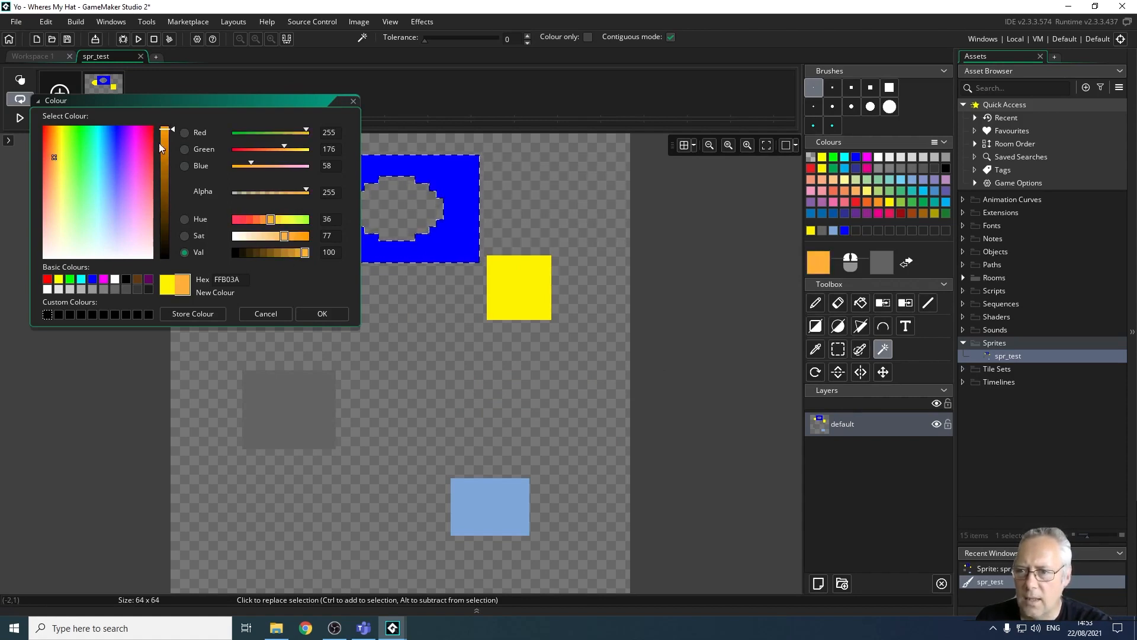
left_click_drag(172, 126, 167, 178)
left_click(326, 314)
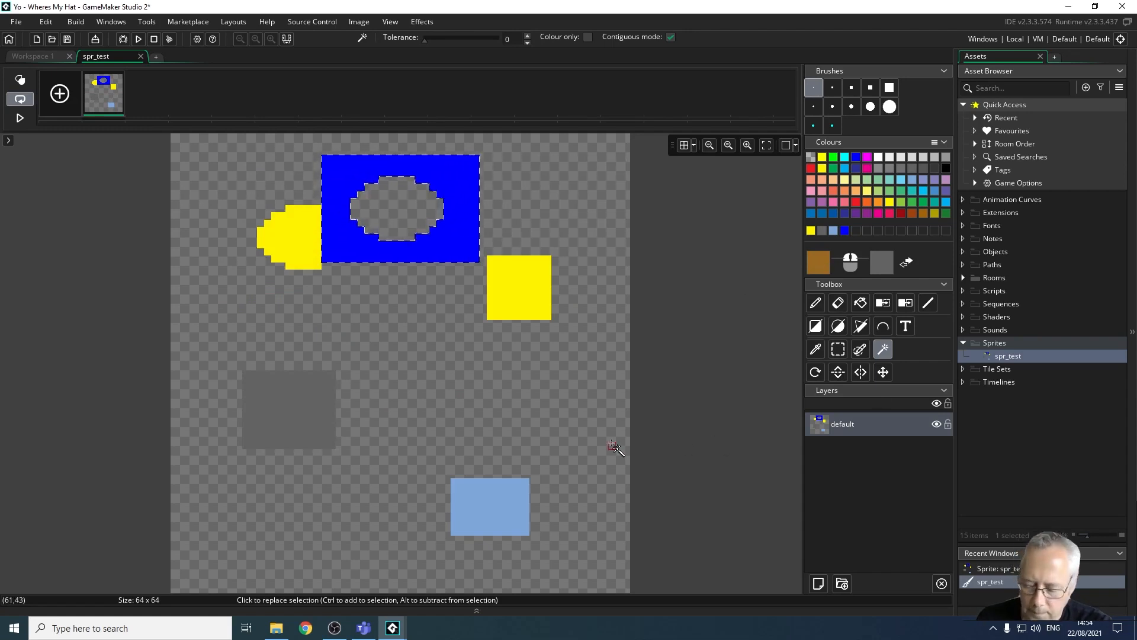
- Undo all the shapes and selection moves until the sprite's canvas is empty
key("ctrl+z")
key("ctrl+z")
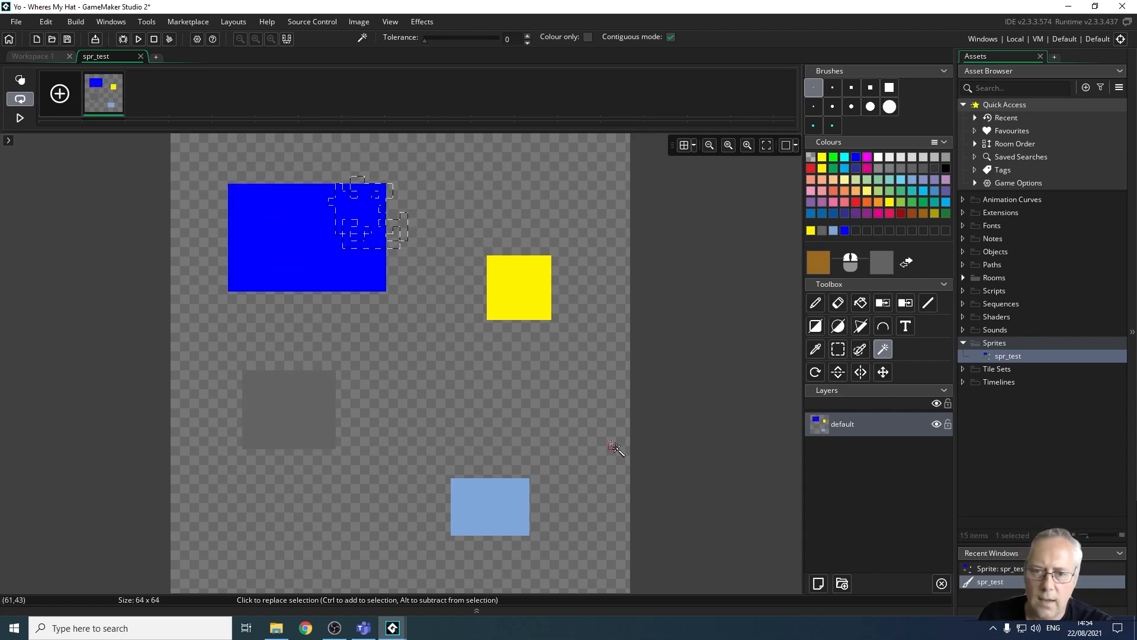
key("ctrl+z")
key("ctrl+z")
key("ctrl+z")
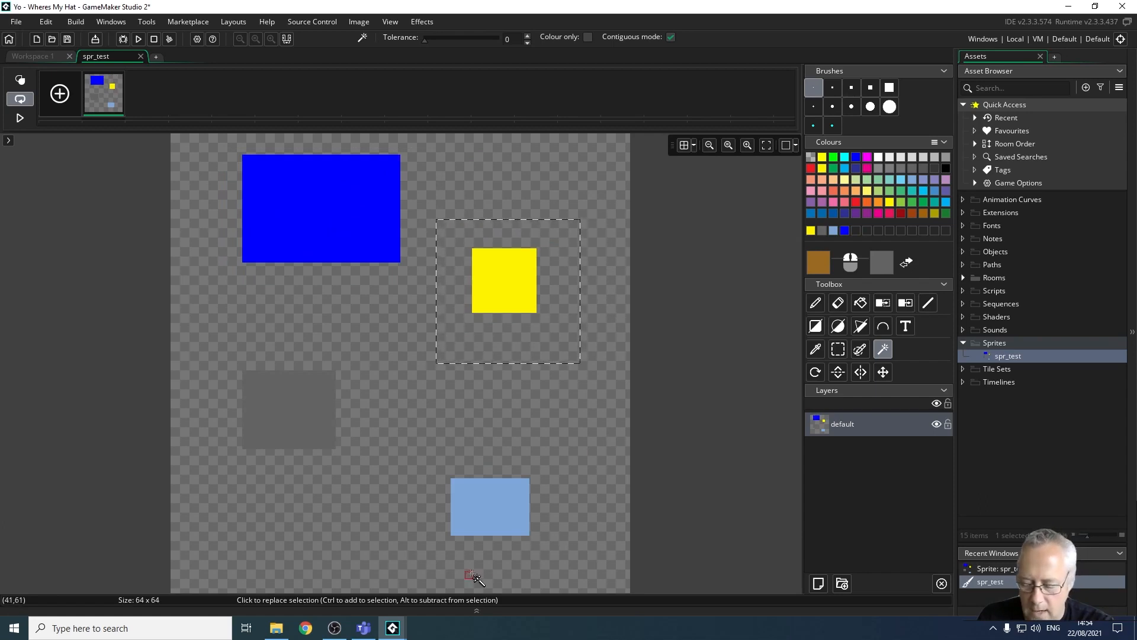
key("ctrl+z")
key("ctrl+z")
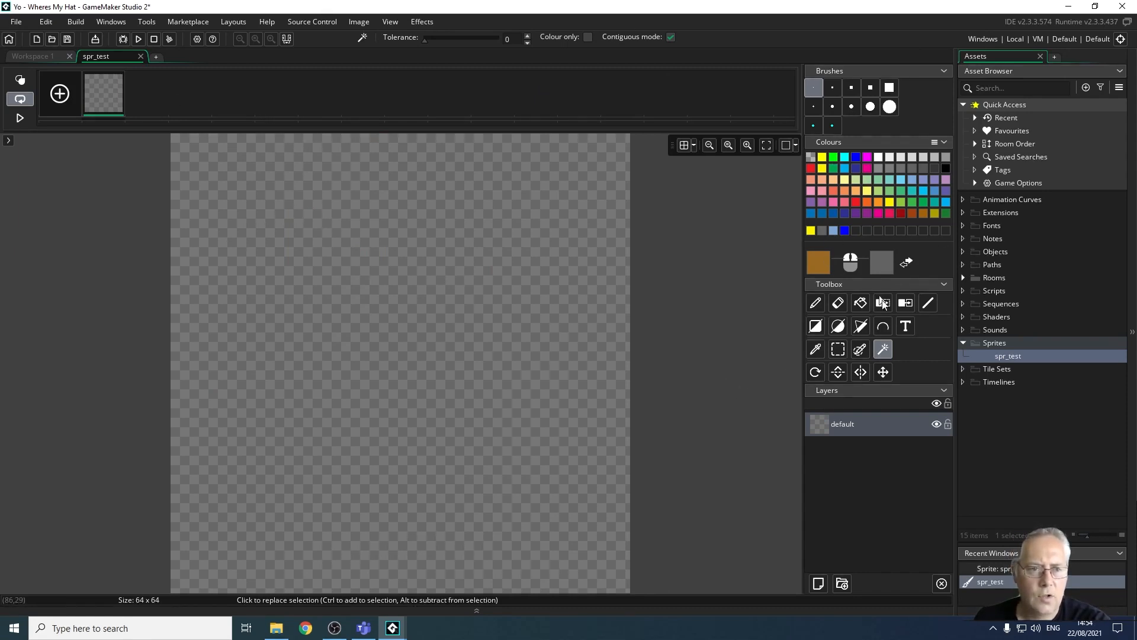
- Draw a filled yellow rectangle in the upper-left part of the canvas
left_click(817, 327)
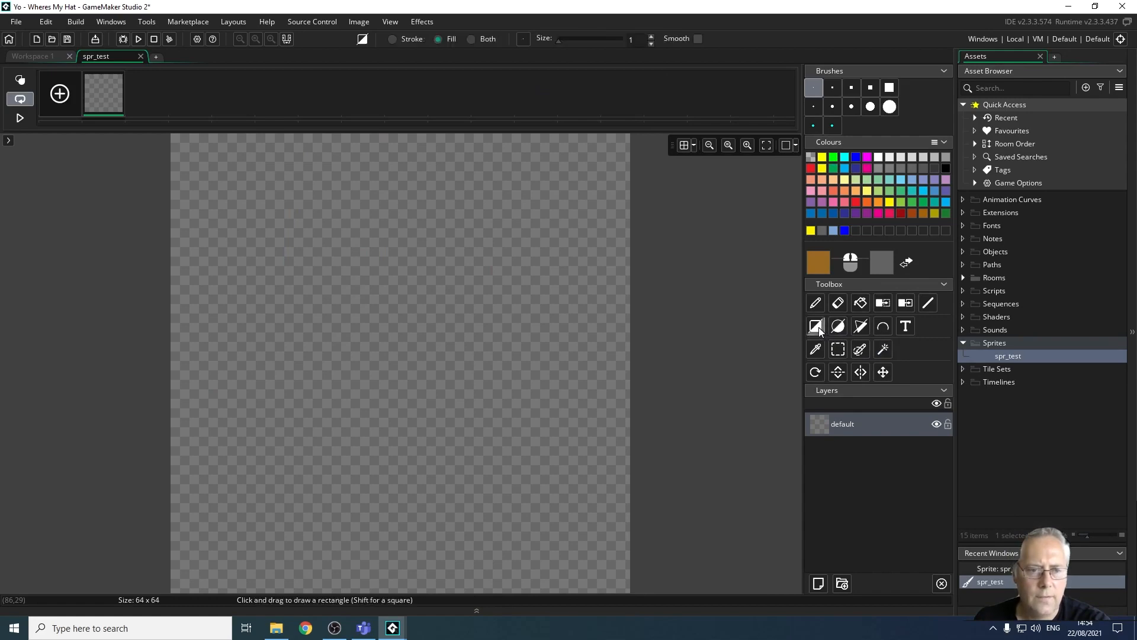
left_click(823, 168)
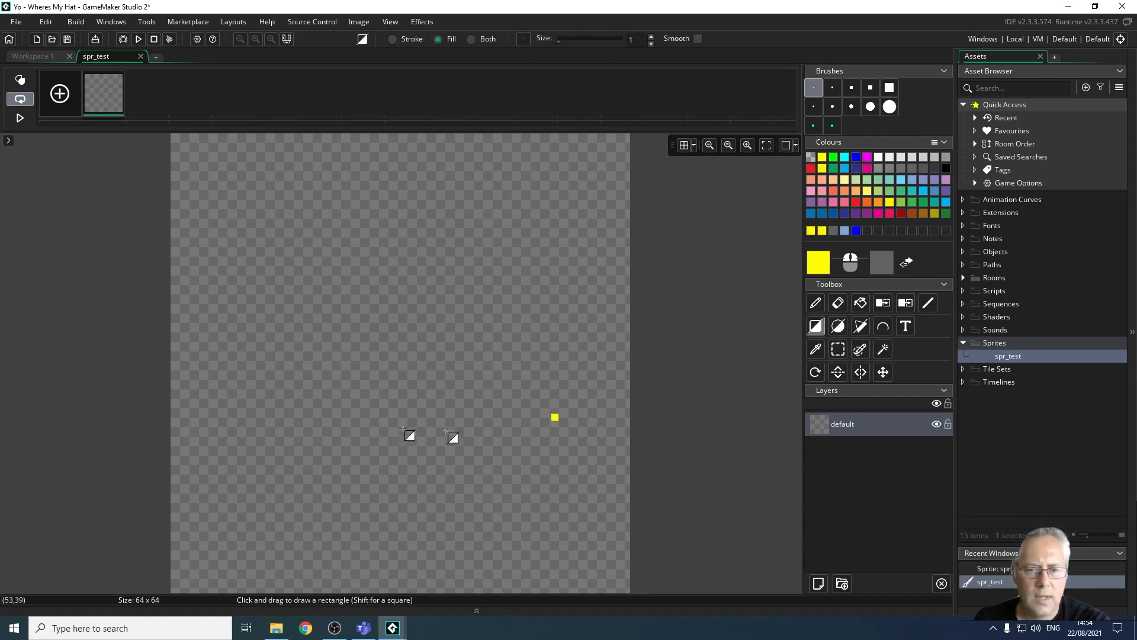
left_click_drag(200, 177, 373, 334)
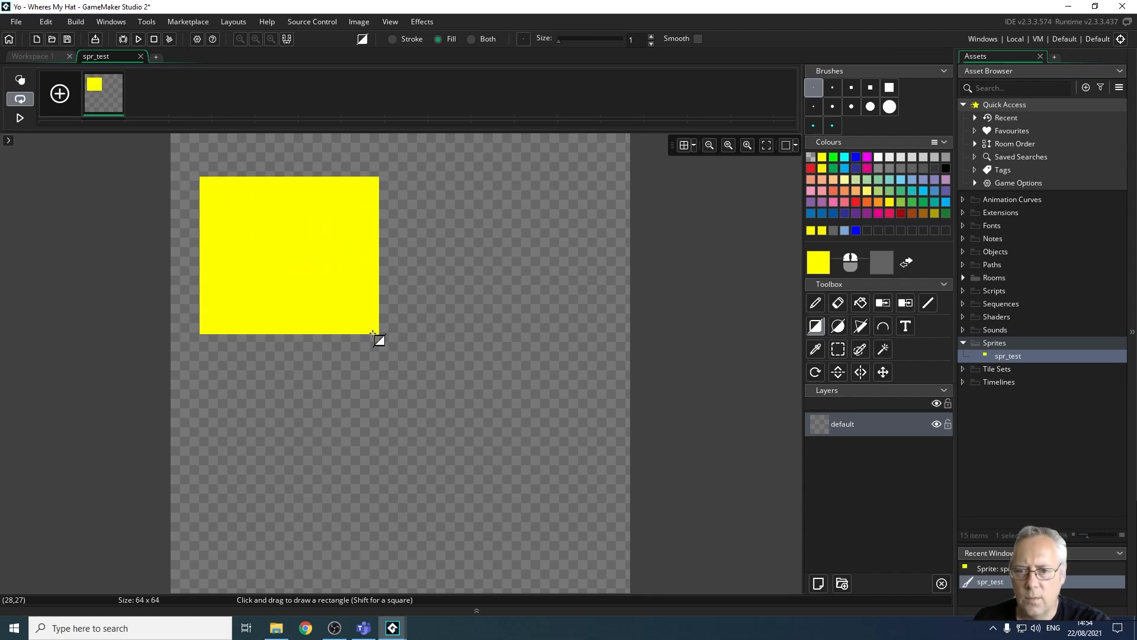
- Duplicate the first frame and move the yellow rectangle in the copy to the middle of the canvas
right_click(109, 100)
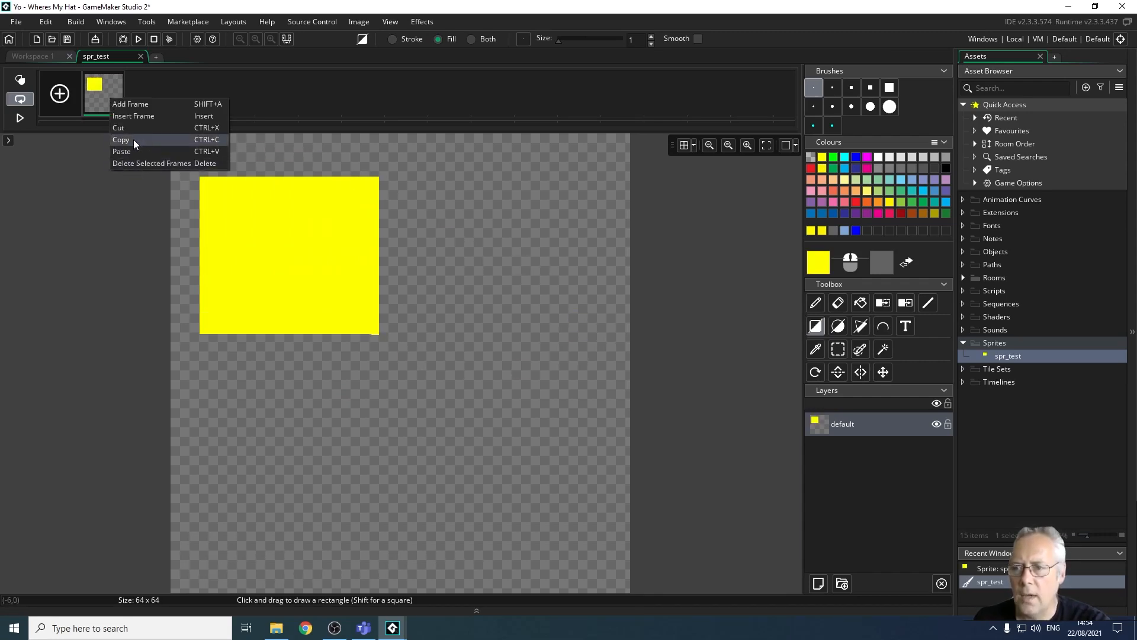
left_click(133, 140)
right_click(117, 93)
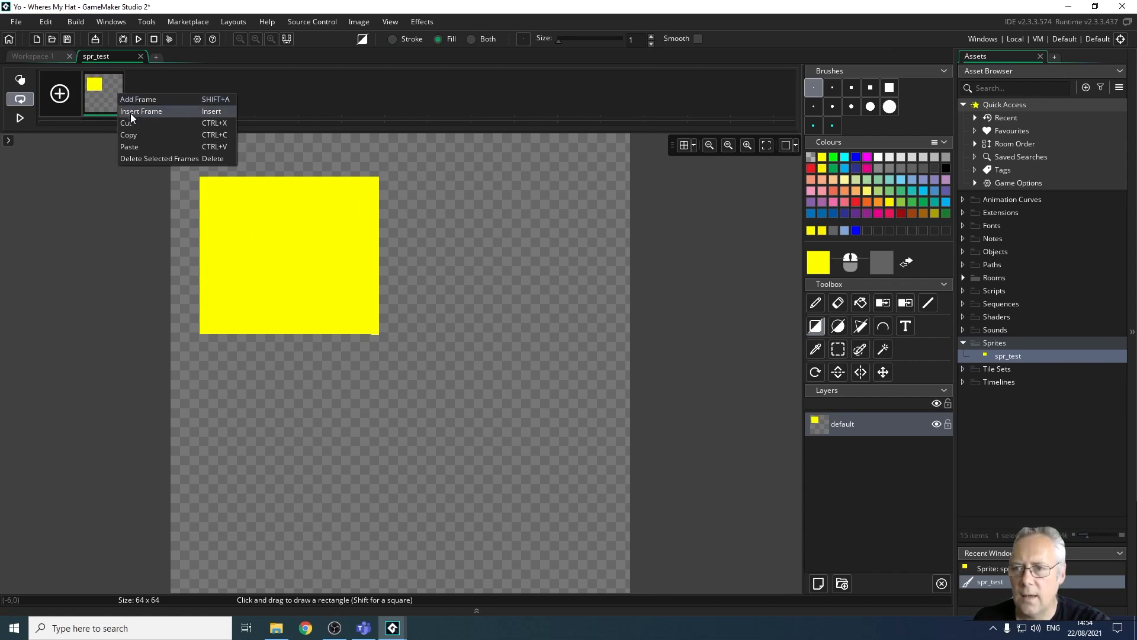
left_click(140, 147)
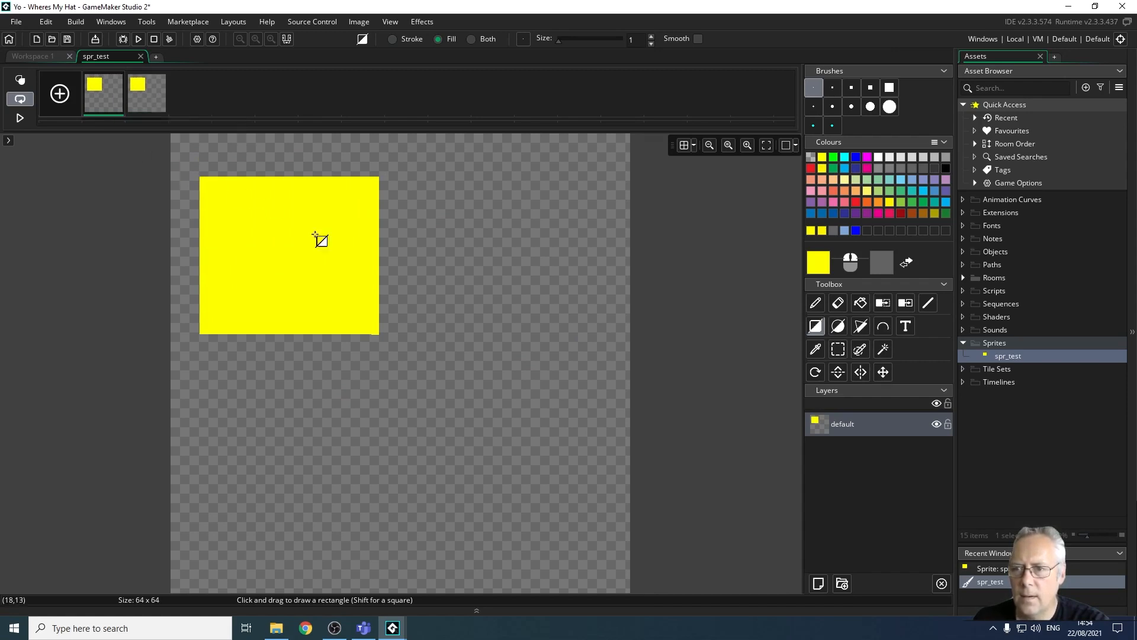
left_click(158, 97)
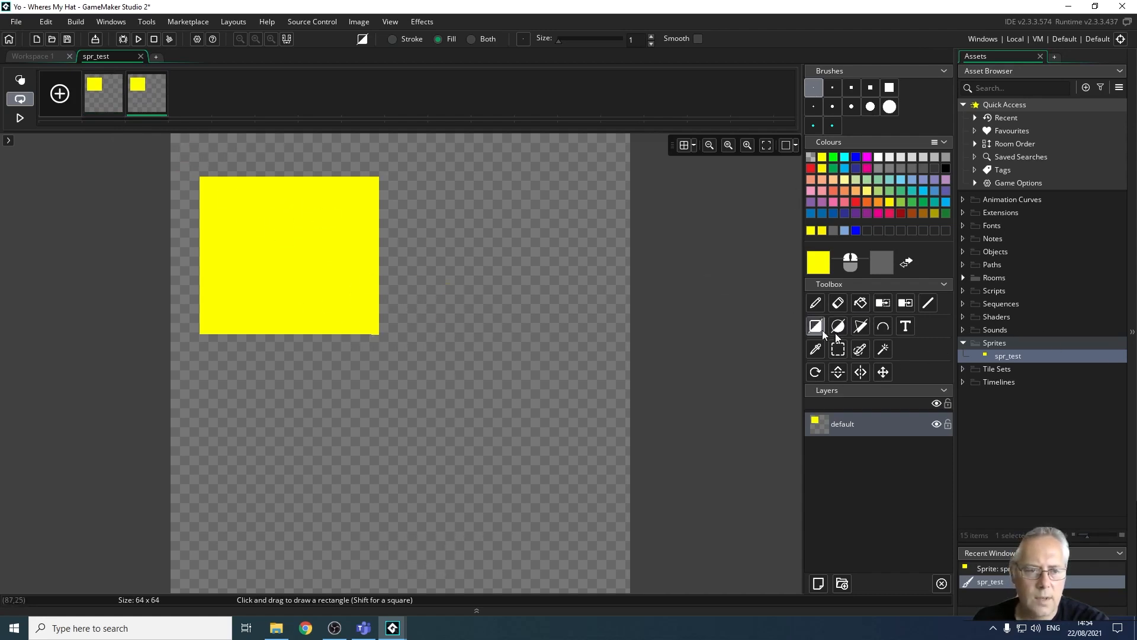
left_click(883, 372)
left_click_drag(298, 279, 392, 386)
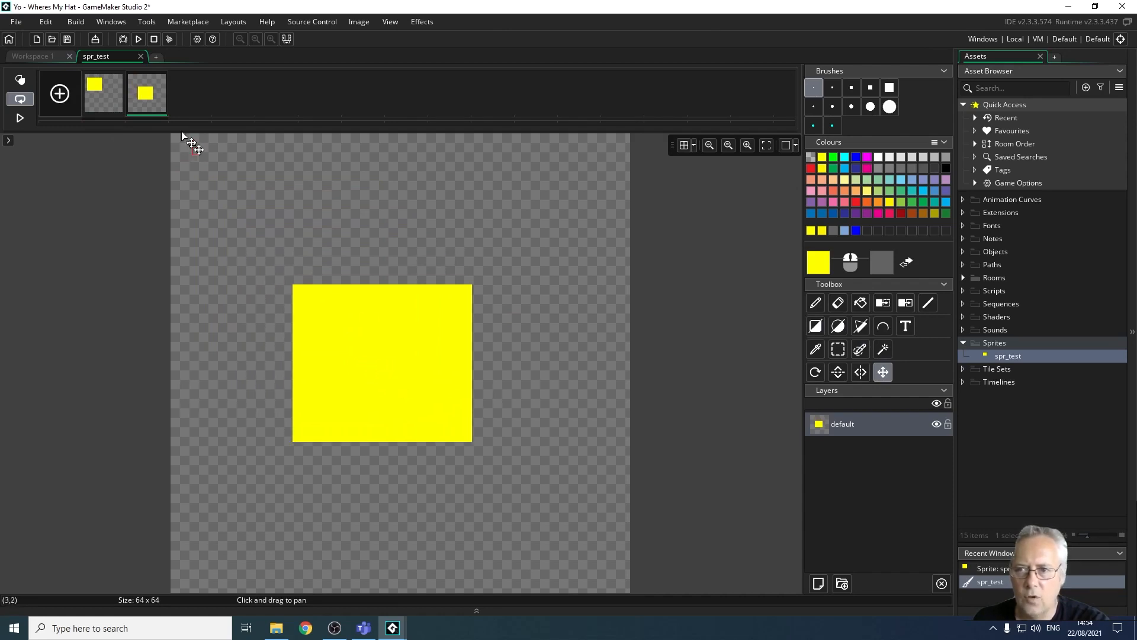
- Duplicate the second frame and move the rectangle in the new third frame to the canvas's lower-right corner
right_click(162, 110)
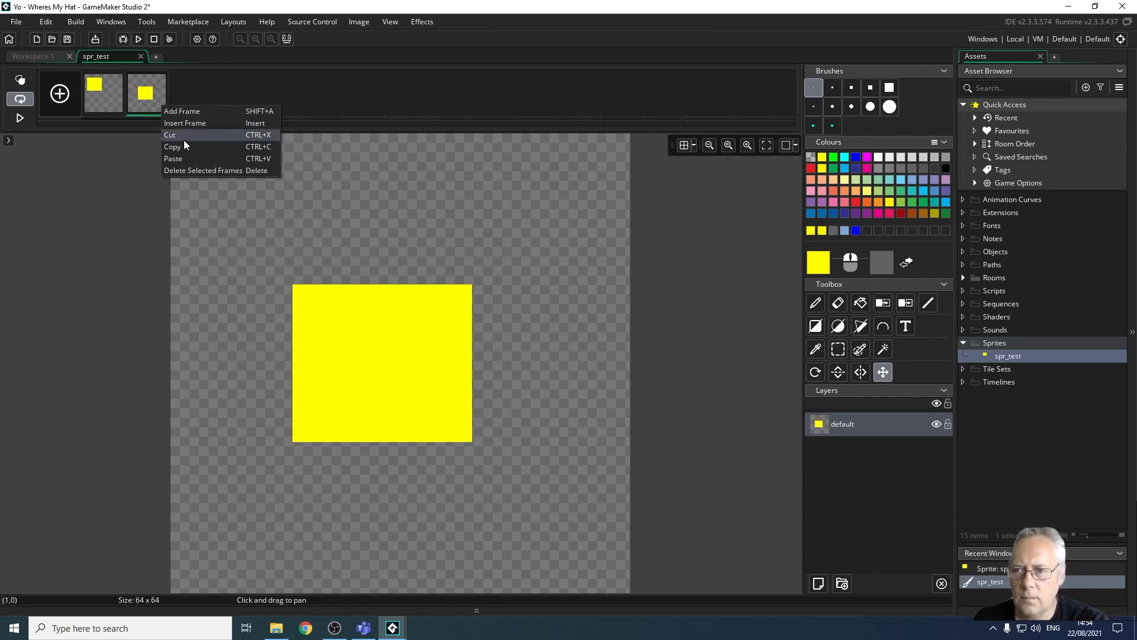
left_click(173, 145)
right_click(143, 100)
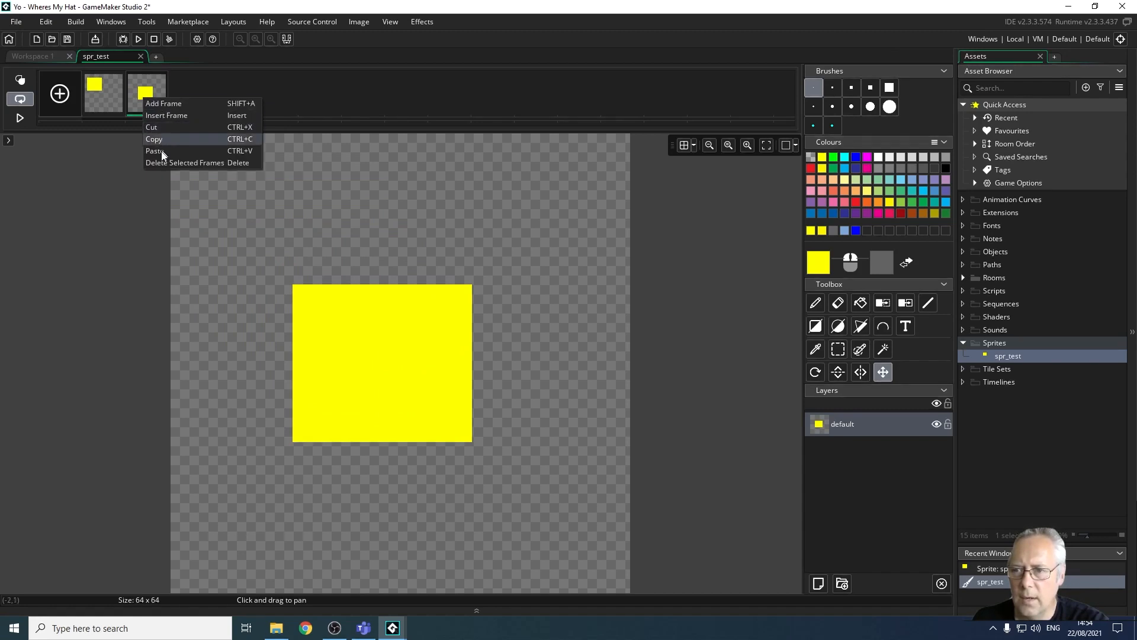
left_click(160, 149)
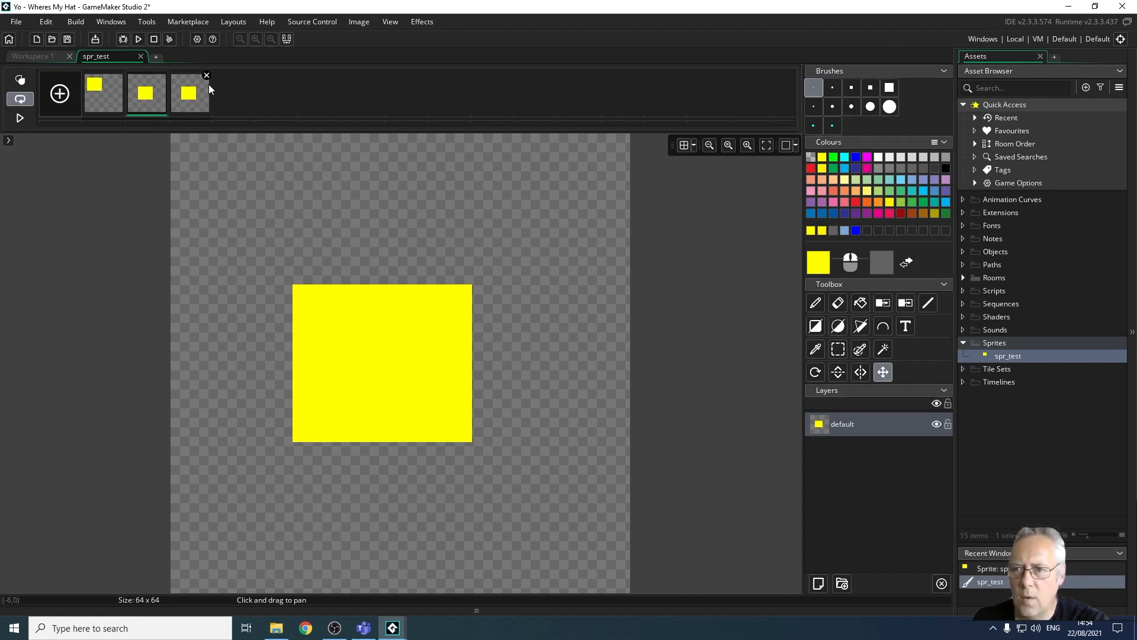
left_click(185, 97)
left_click_drag(397, 361, 534, 490)
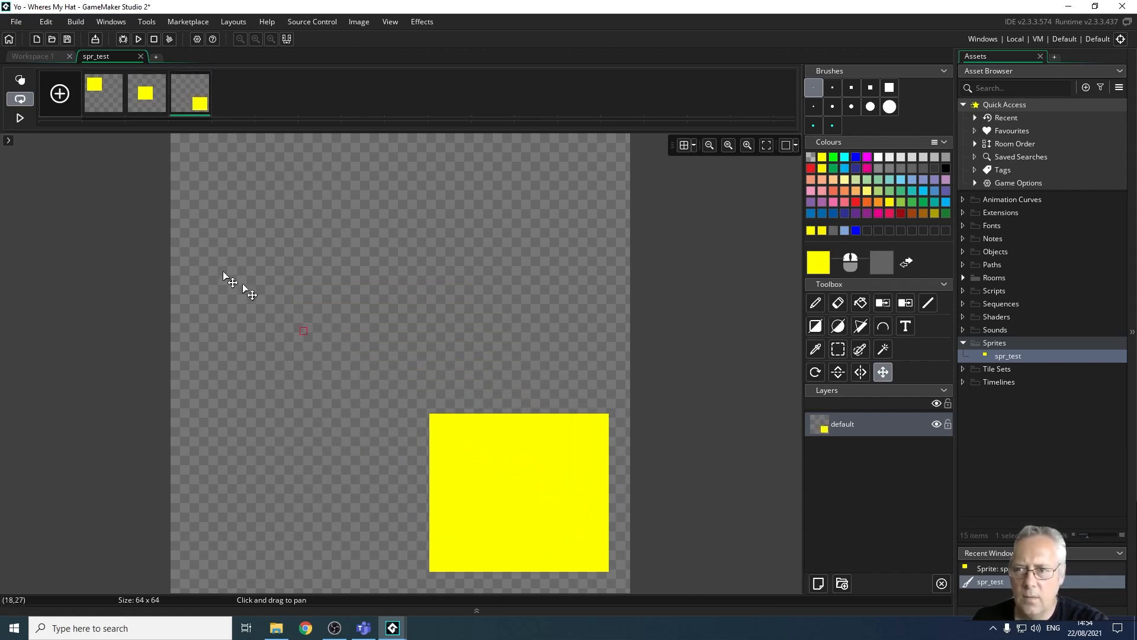
- View the three frames one by one and play the animation
left_click(107, 88)
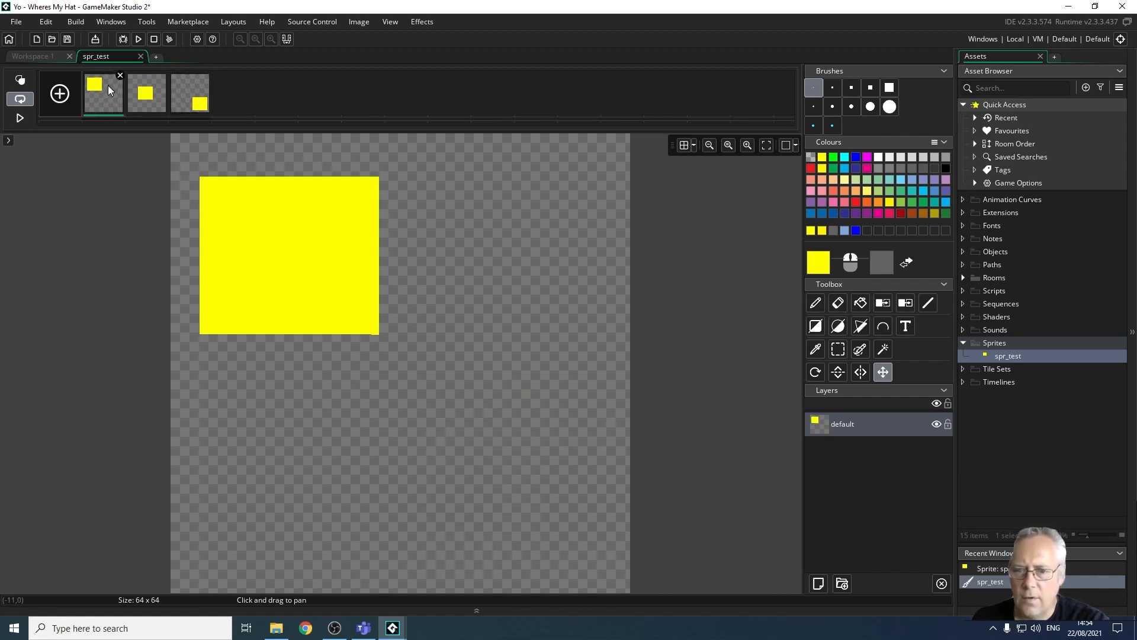
left_click(151, 94)
left_click(174, 110)
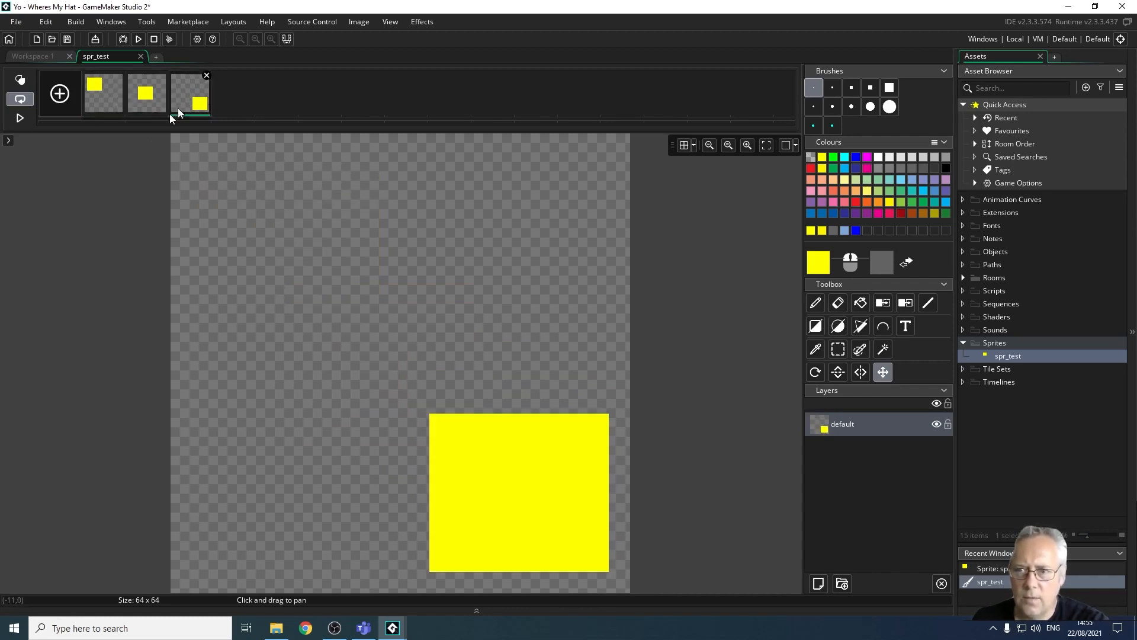
left_click(18, 118)
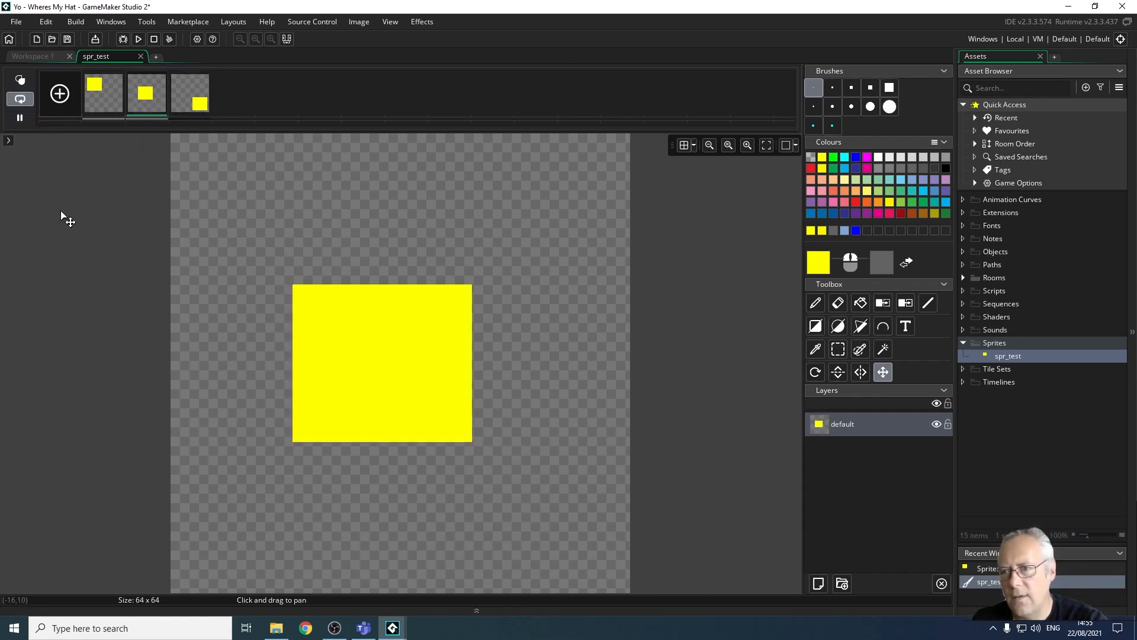
- Show the animation settings, keep the unit at Frames per second, and lower the speed to 3
left_click(9, 141)
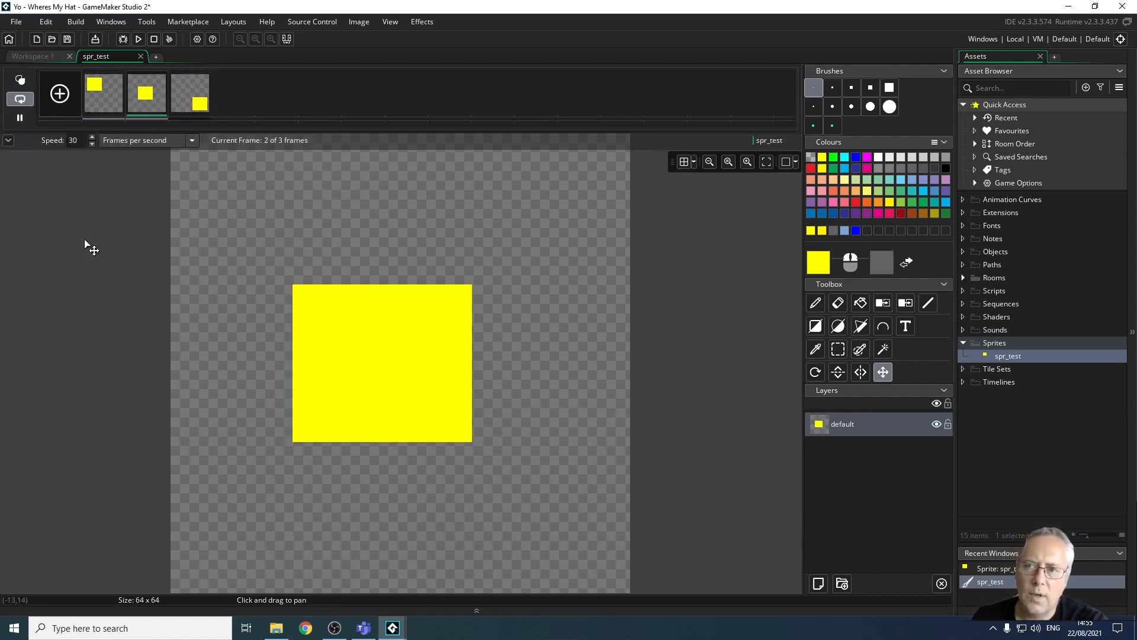
left_click(192, 140)
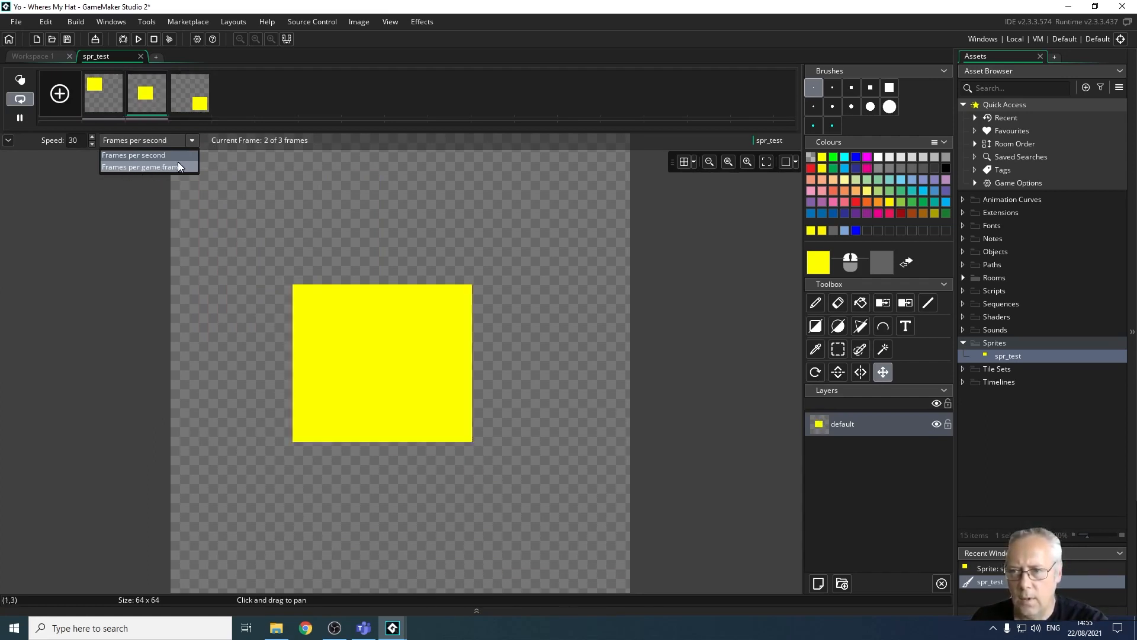
left_click(144, 155)
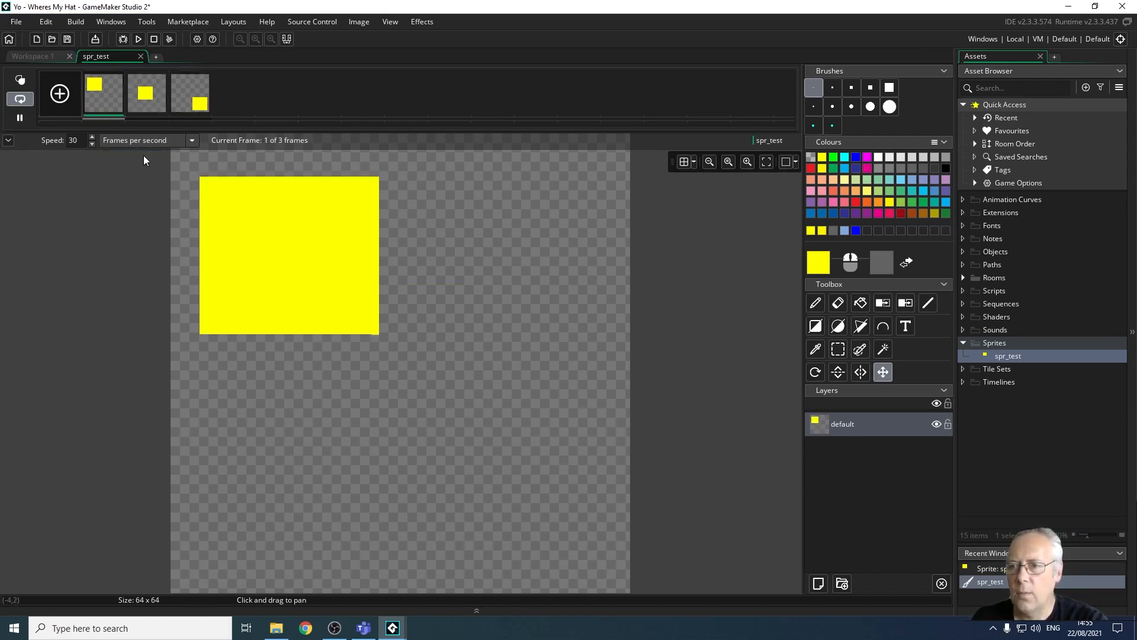
left_click(91, 144)
left_click(92, 145)
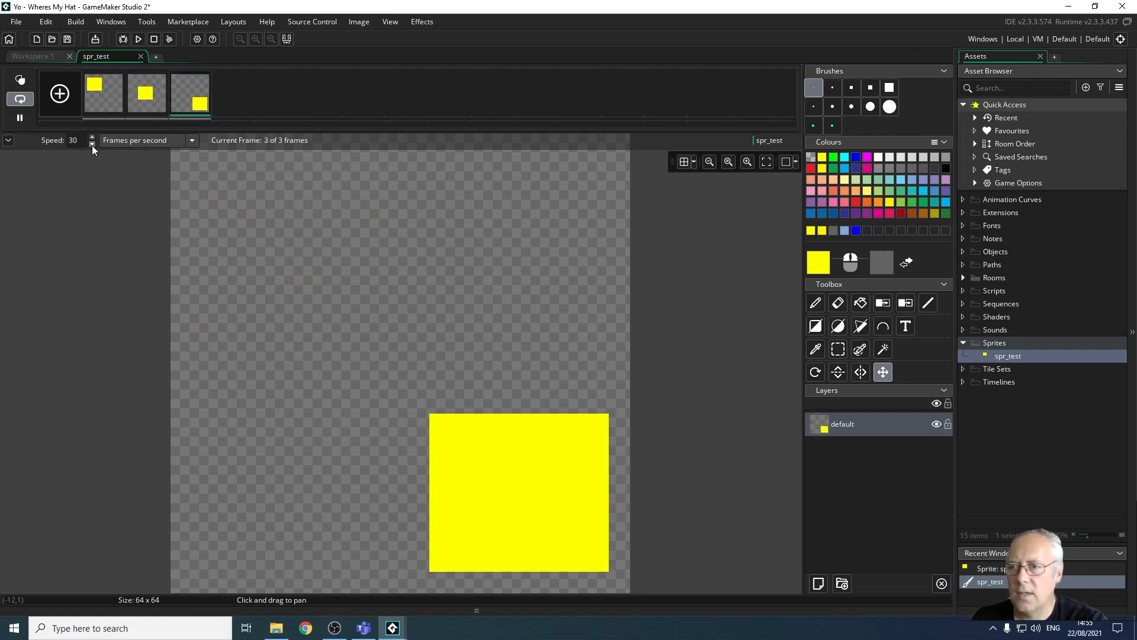
left_click(91, 144)
left_click(92, 145)
left_click(91, 144)
left_click(90, 145)
left_click(91, 145)
left_click(90, 144)
left_click(89, 144)
left_click(89, 145)
left_click(89, 144)
left_click(90, 145)
left_click(91, 145)
left_click(91, 144)
left_click(92, 144)
left_click(92, 144)
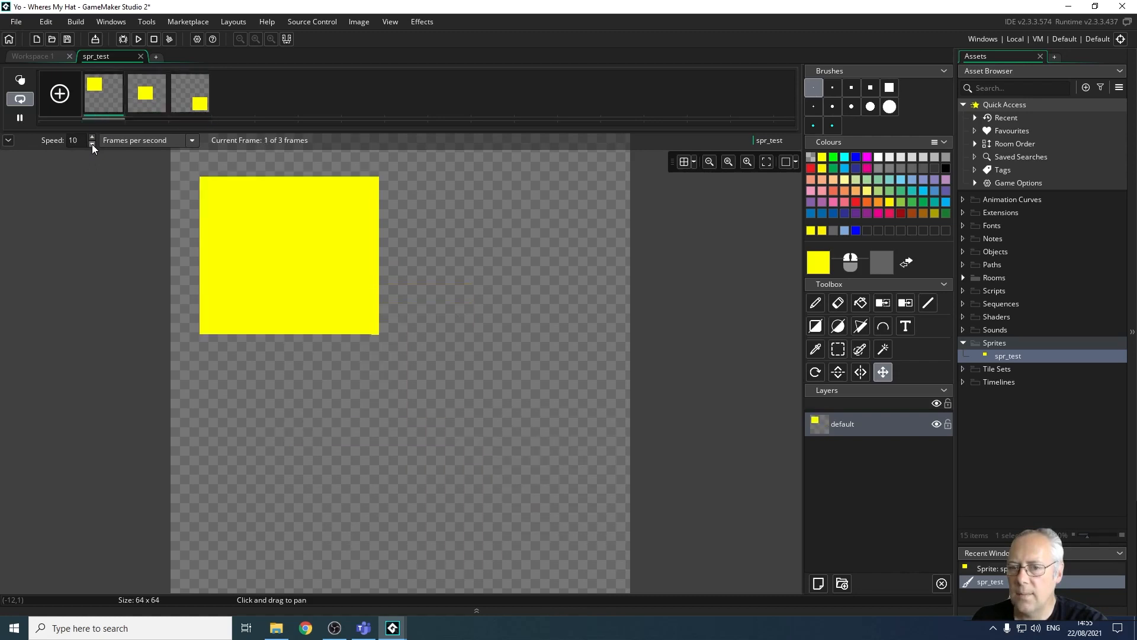
left_click(92, 144)
left_click(91, 144)
left_click(91, 144)
left_click(91, 144)
left_click(91, 144)
left_click(92, 144)
left_click(91, 144)
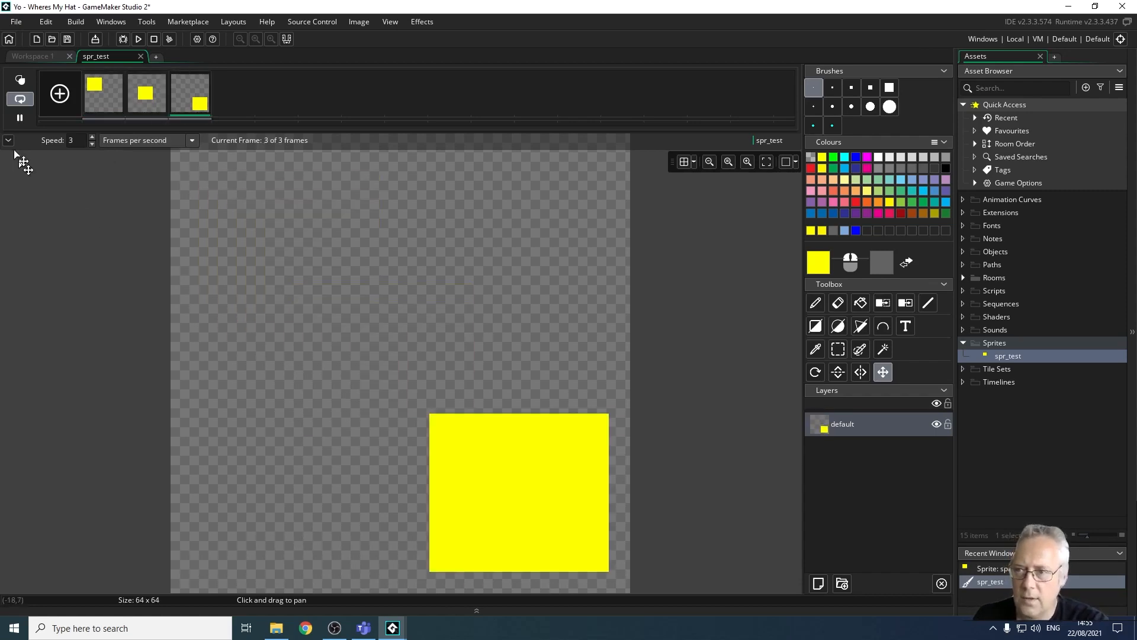
- Try pausing and replaying the animation in back-and-forth and play-once modes, return it to looping, and stop playback
left_click(20, 117)
left_click(20, 117)
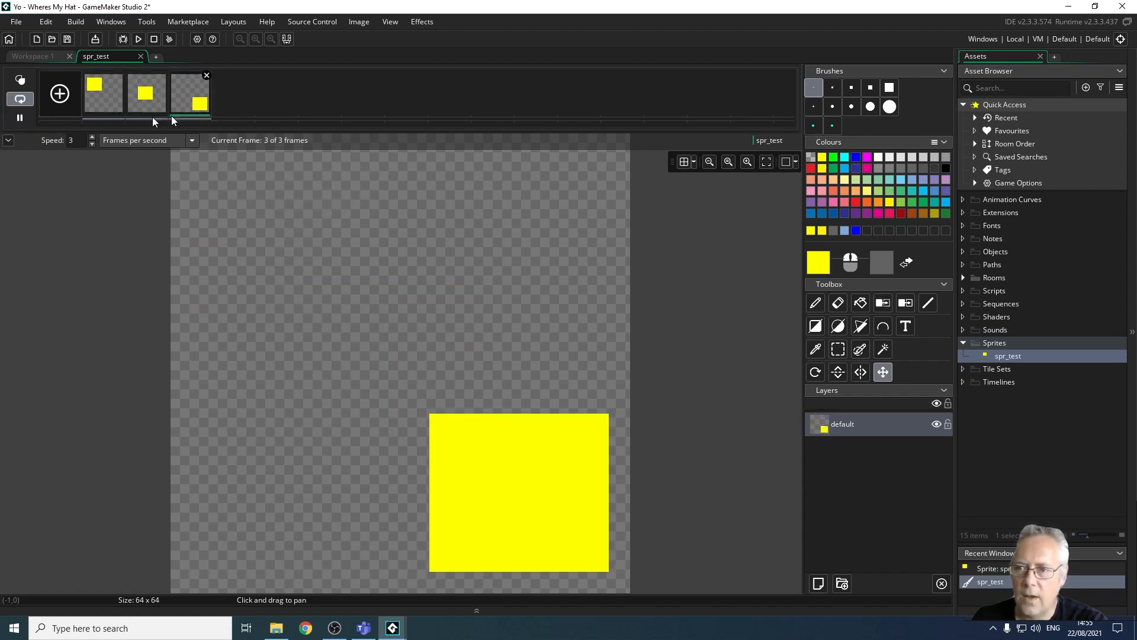
left_click(21, 99)
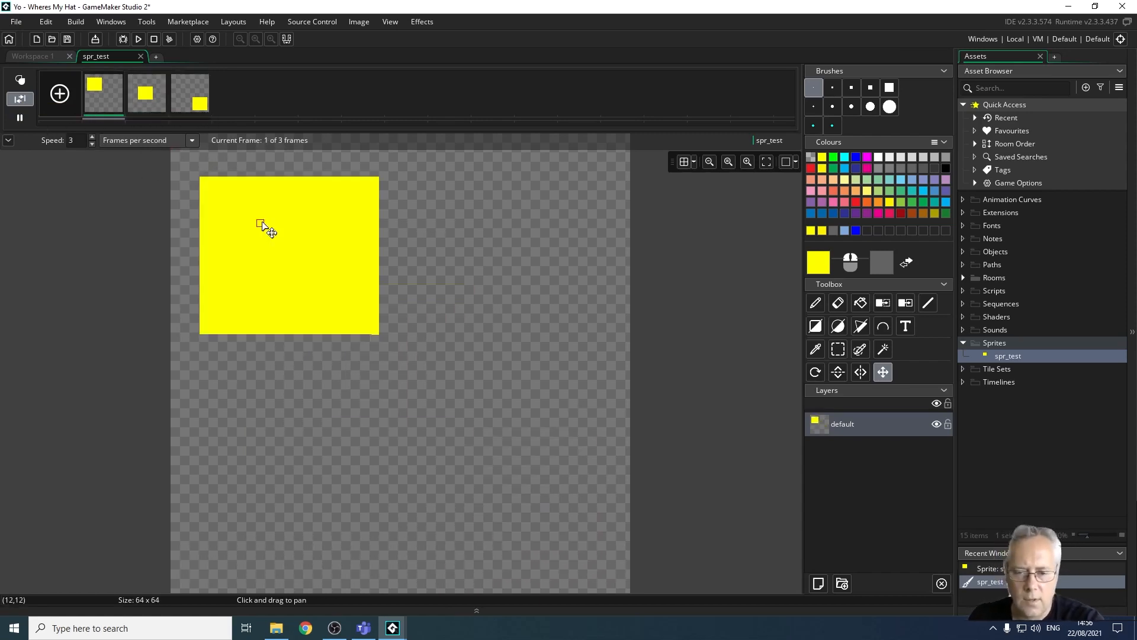
left_click(22, 102)
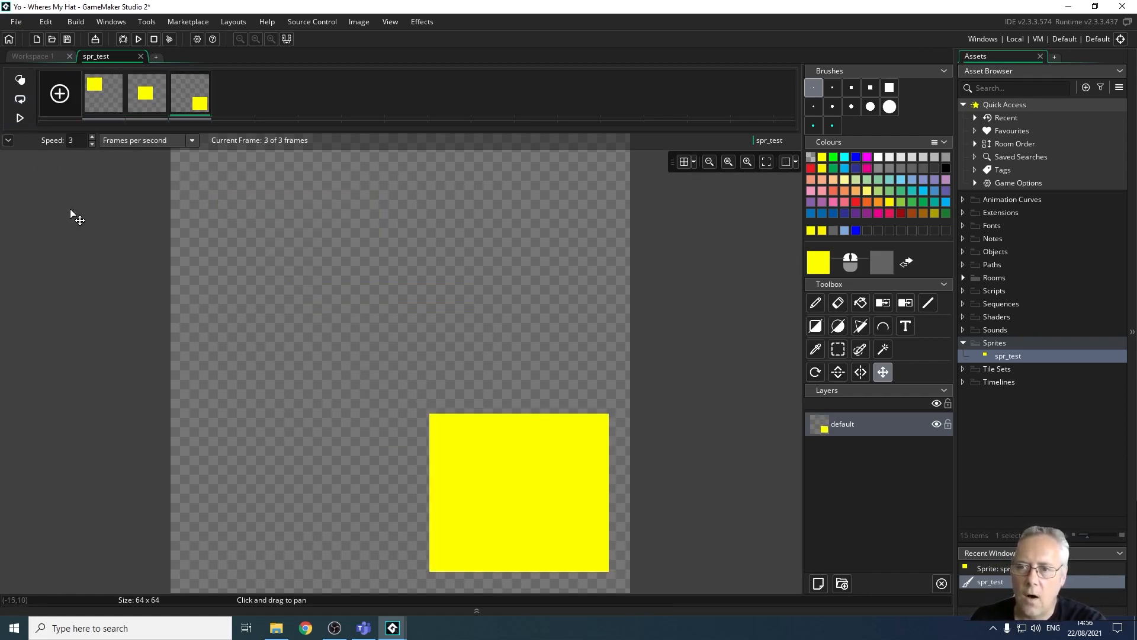
left_click(20, 118)
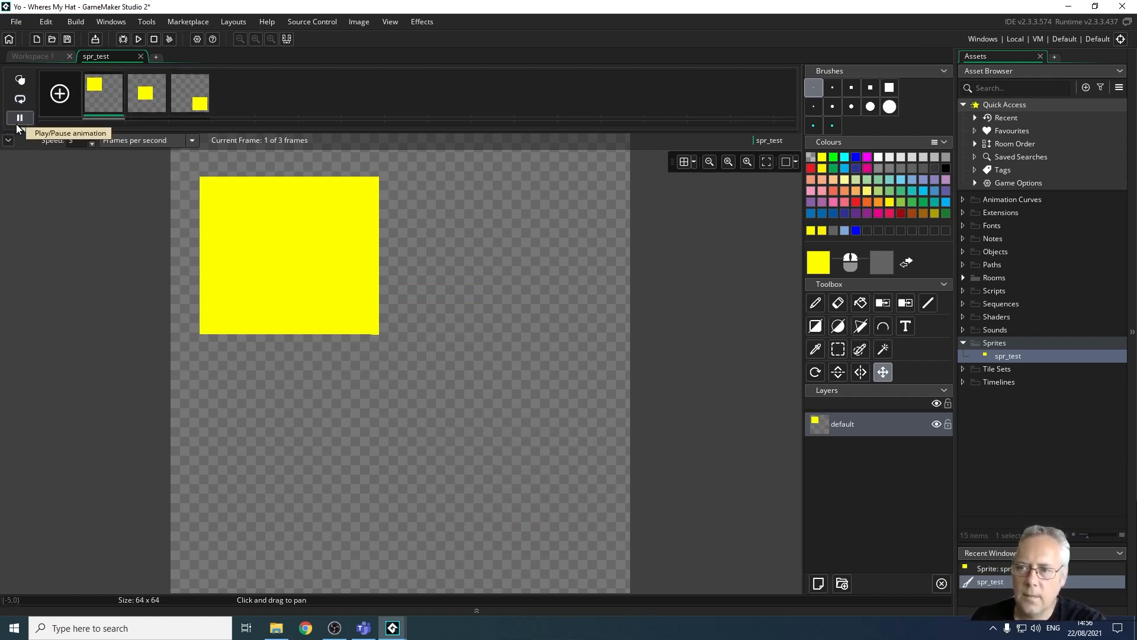
left_click(20, 99)
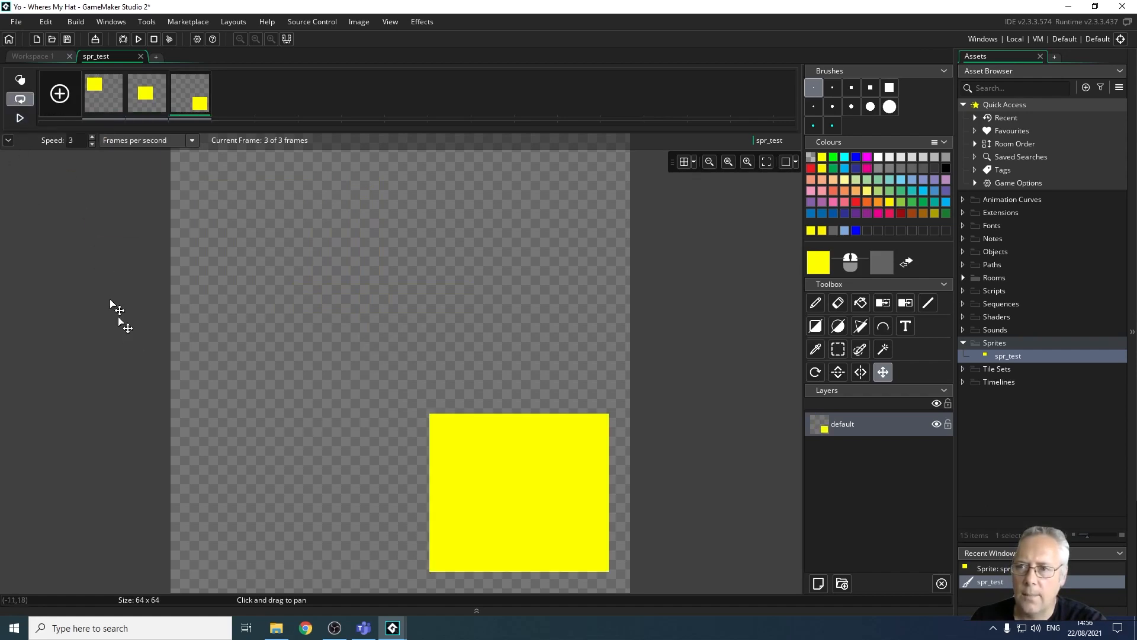
left_click(20, 118)
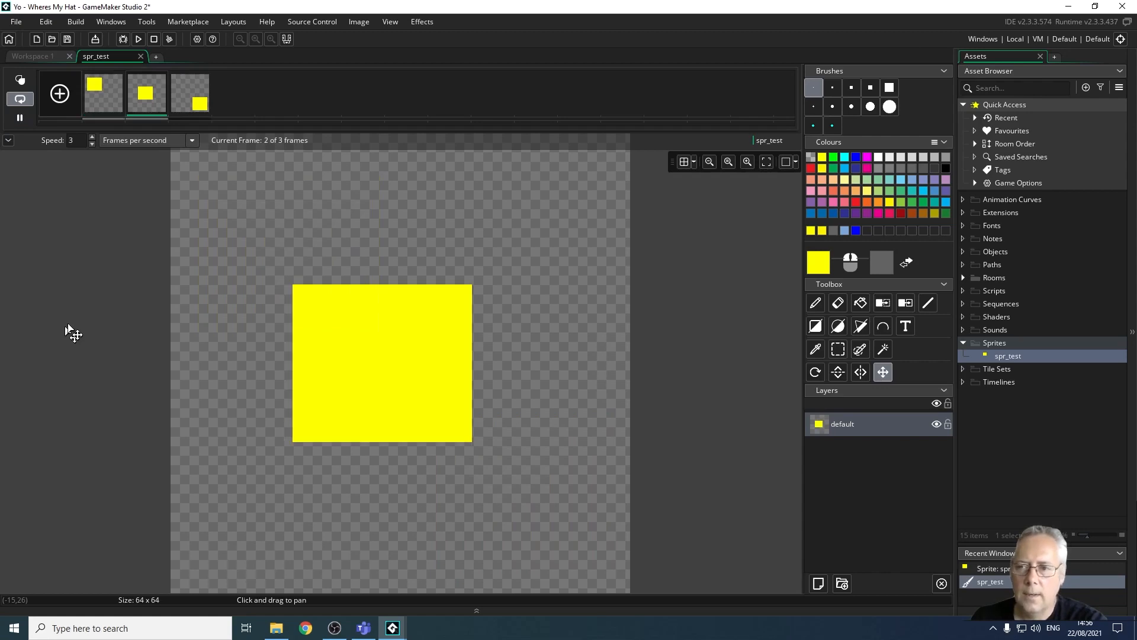
left_click(20, 118)
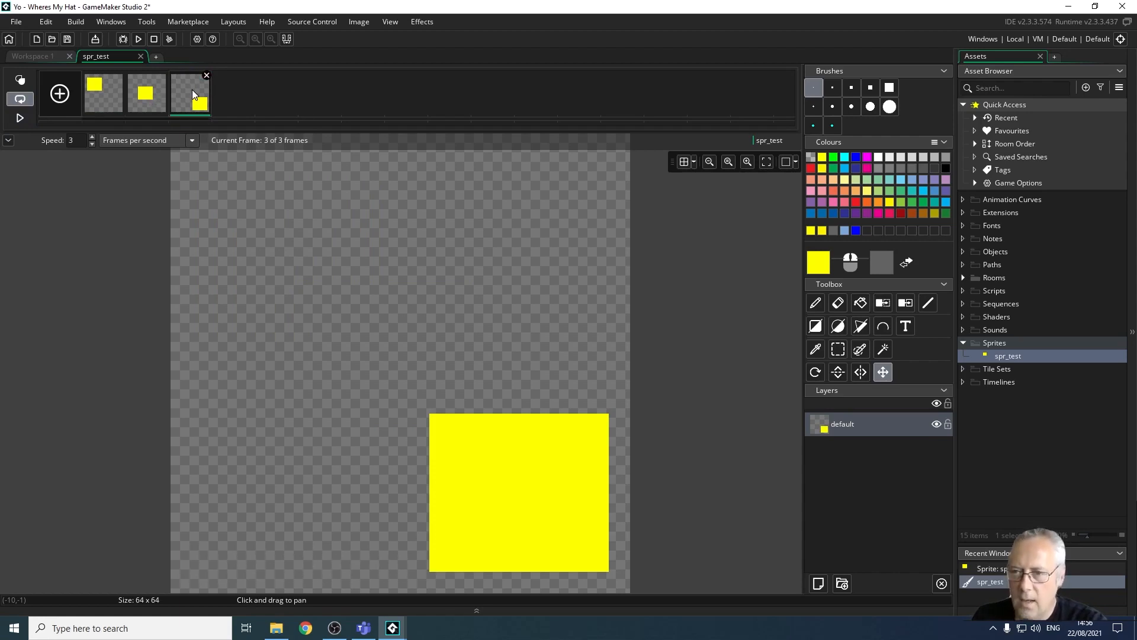
- Delete the second and third frames of the animation
left_click(144, 89)
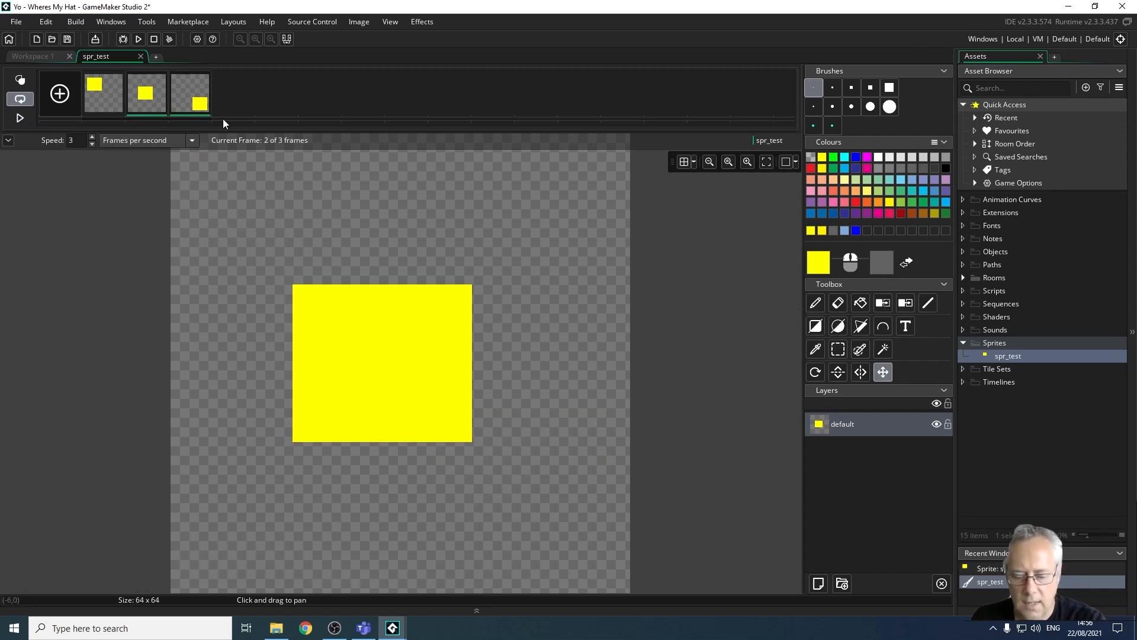
key("Delete")
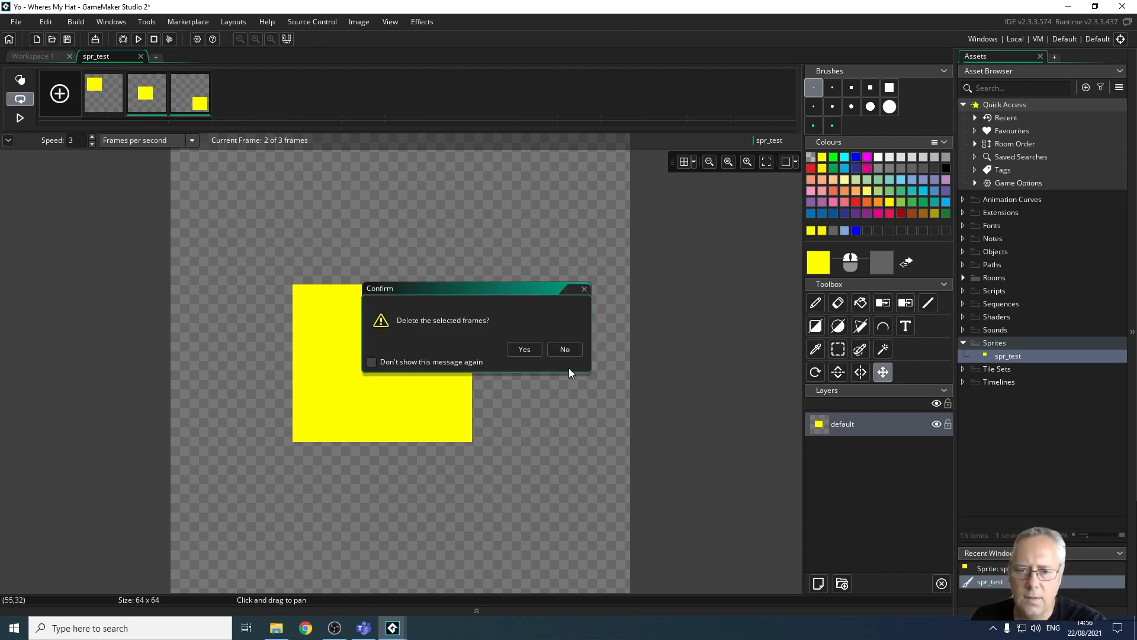
left_click(524, 351)
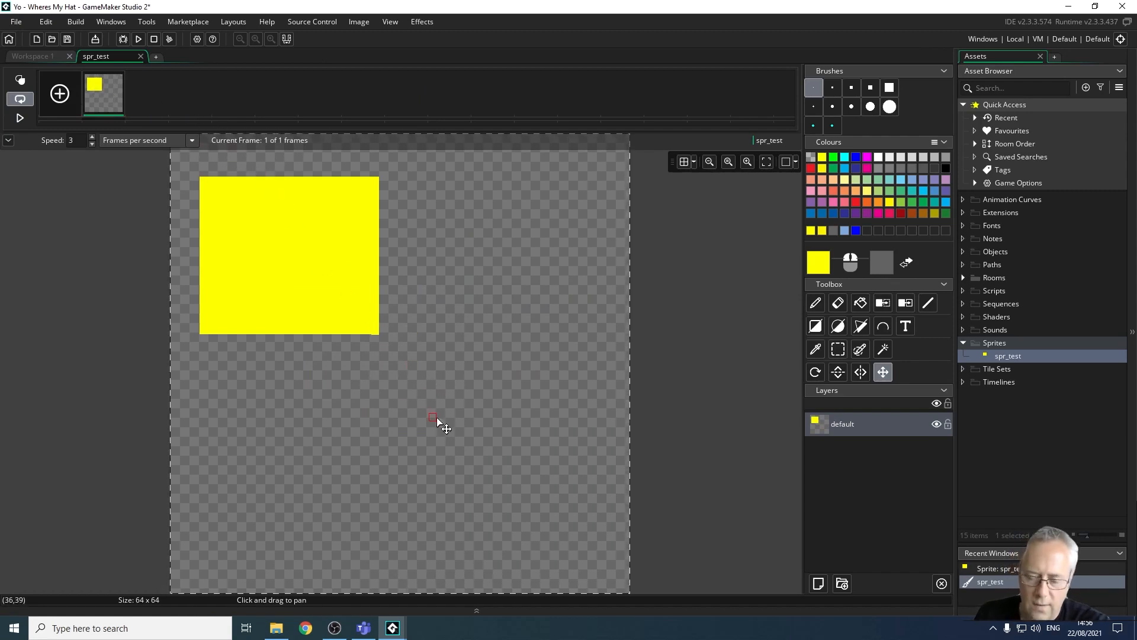
- Clear the remaining frame and draw a large filled blue ellipse in the middle of its canvas
key("Delete")
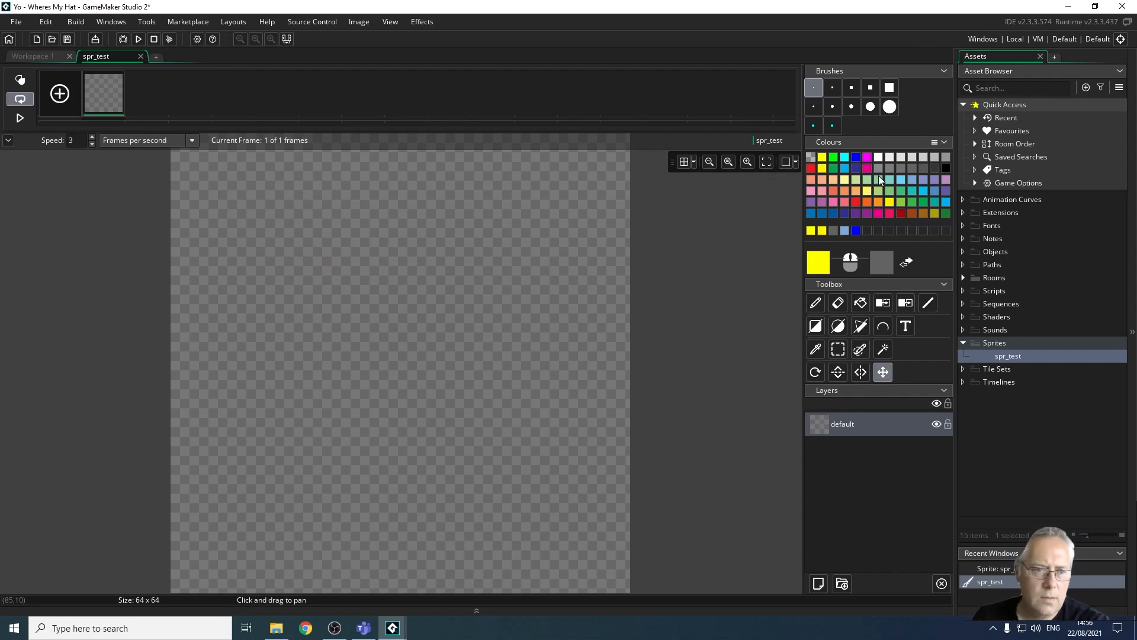
left_click(857, 157)
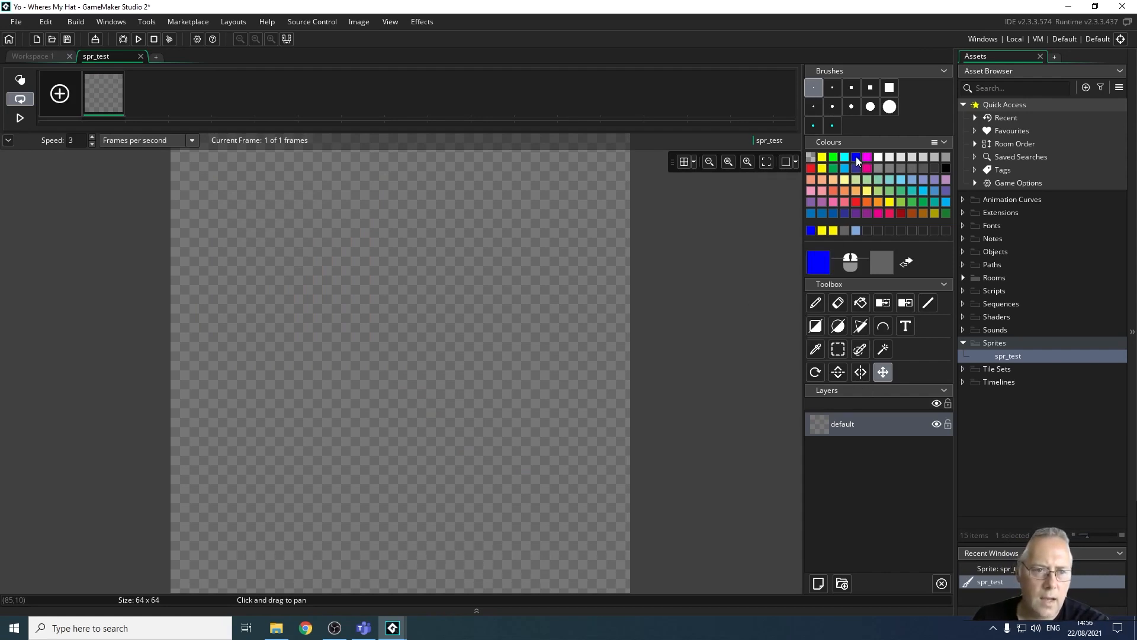
left_click_drag(228, 190, 575, 518)
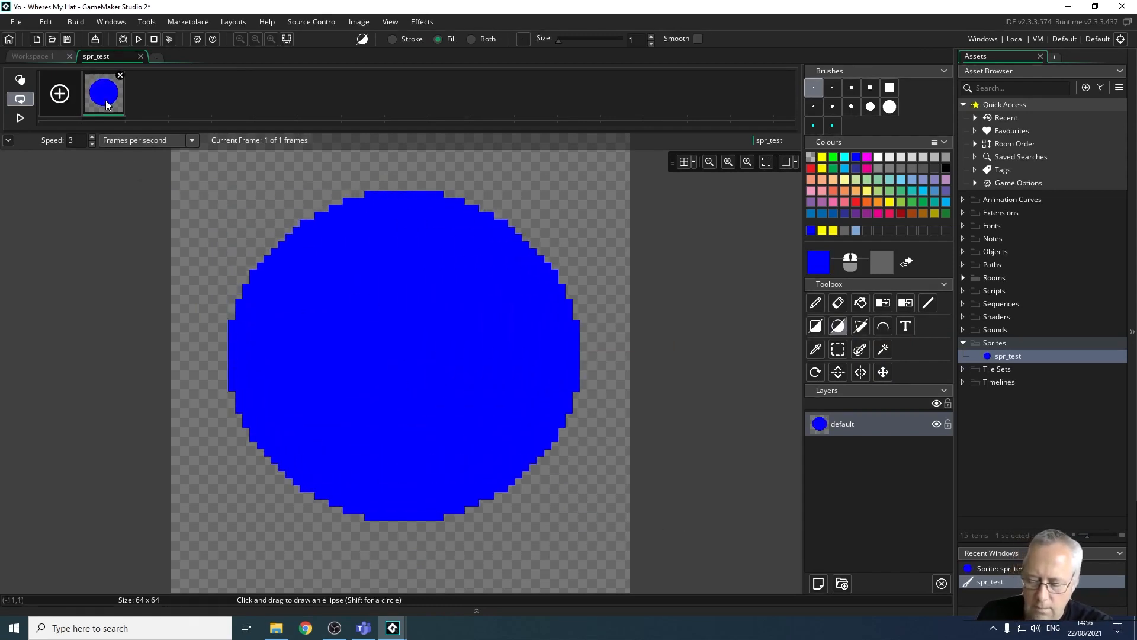
- Copy the blue ellipse frame and paste it repeatedly until the sprite has 12 frames
key("d")
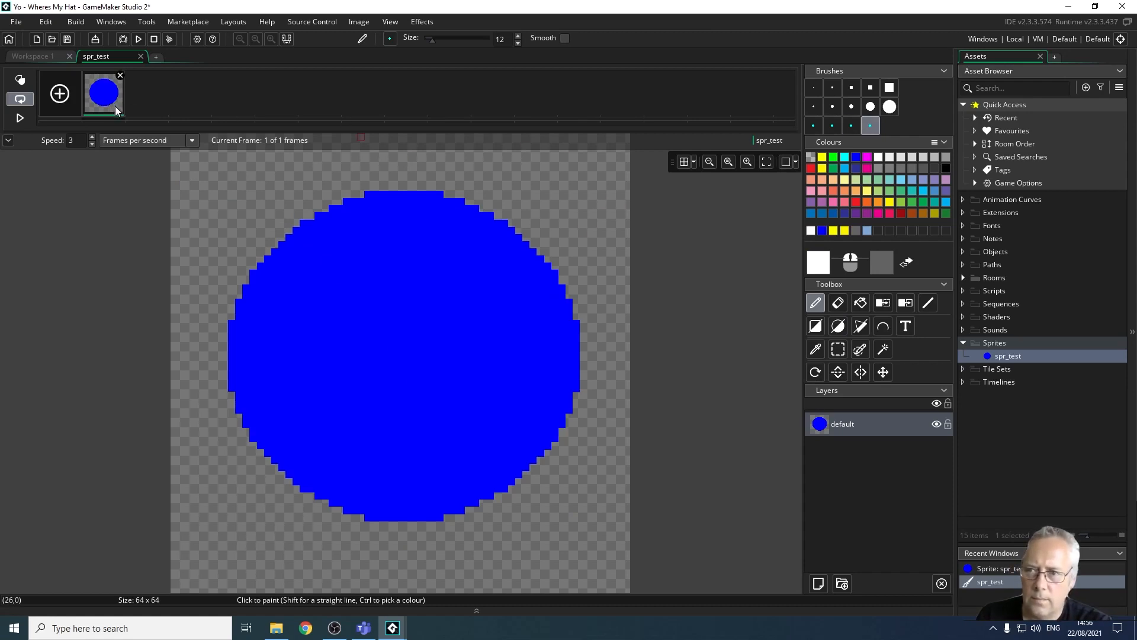
key("ctrl+v")
key("ctrl+v")
key("ctrl+v")
key("ctrl+v")
key("ctrl+v")
key("ctrl+v")
key("ctrl+v")
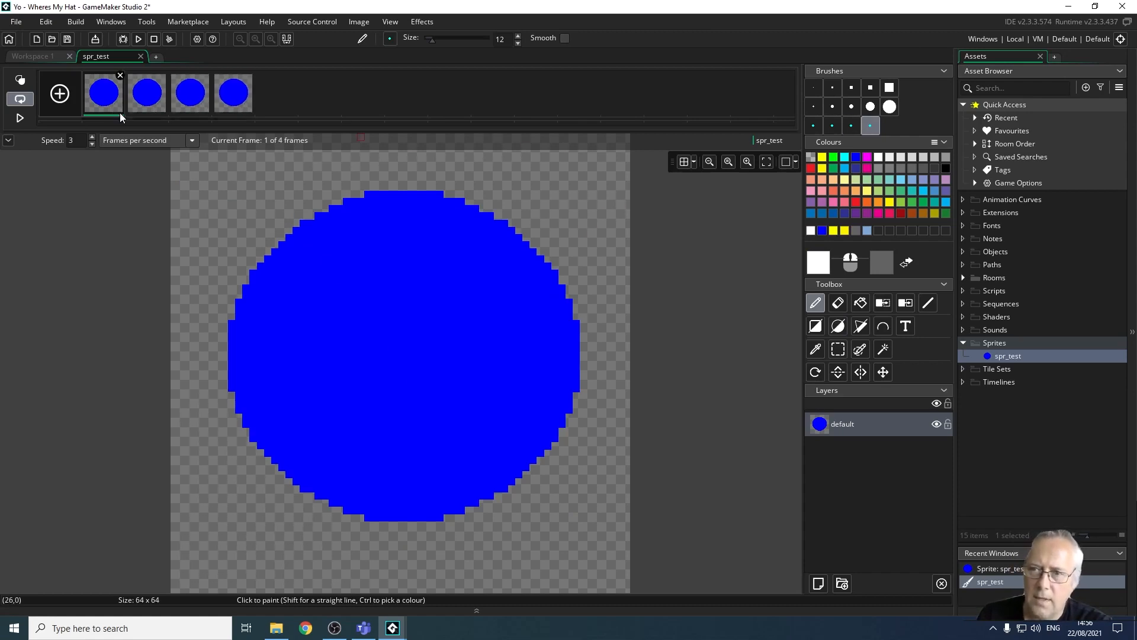
key("ctrl+v")
key("ctrl+v")
key("ctrl+v")
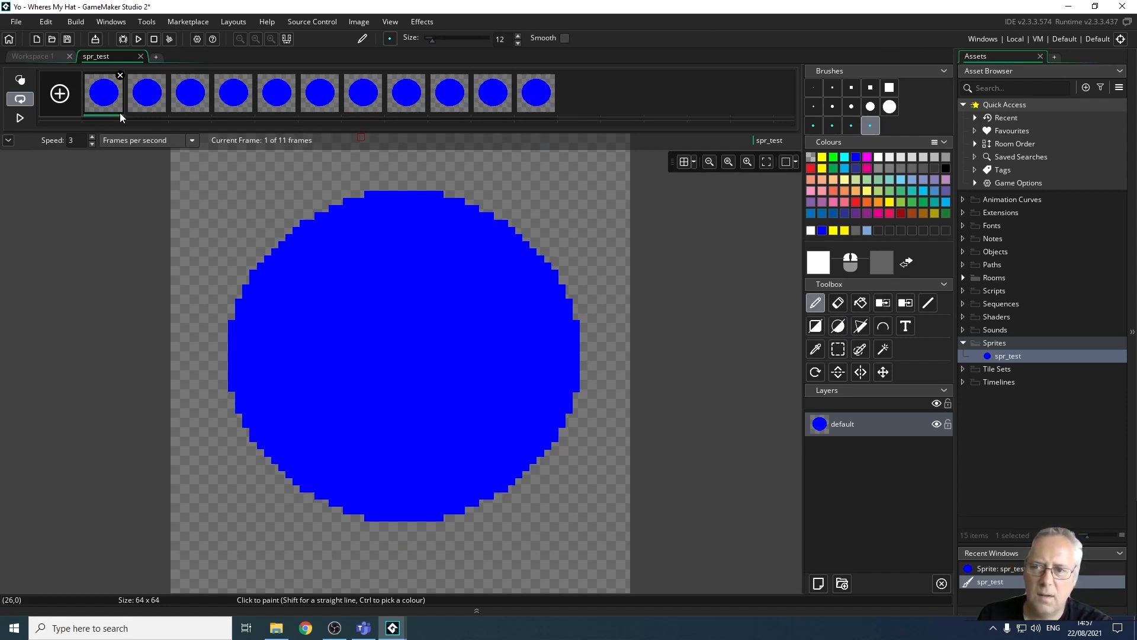
key("ctrl+v")
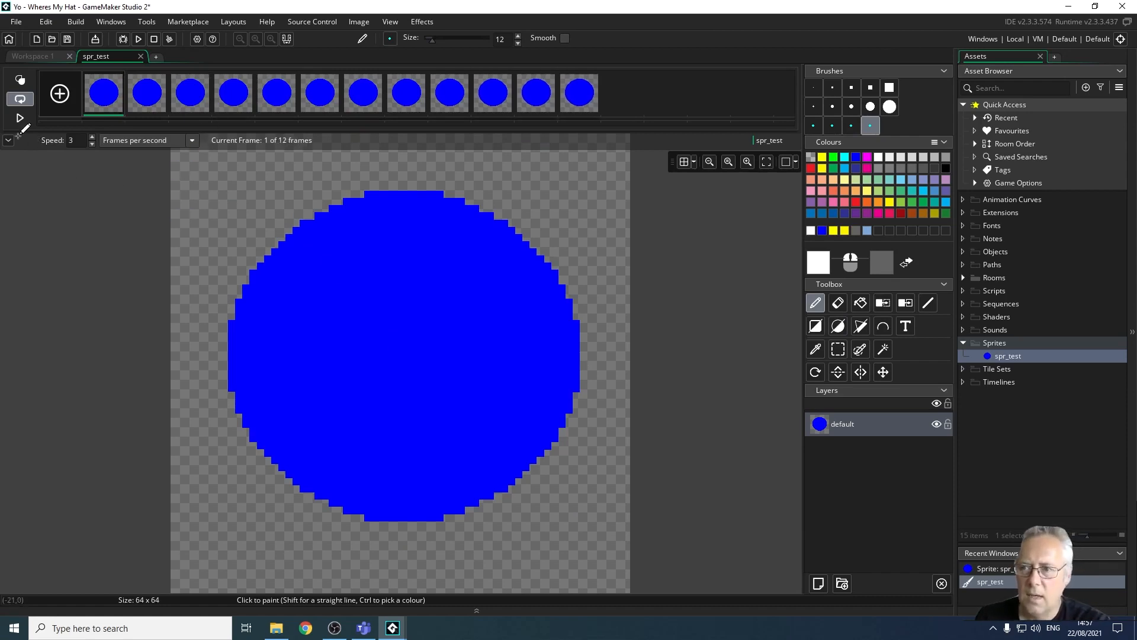
- Play the animation and raise its speed to 12 frames per second
left_click(20, 117)
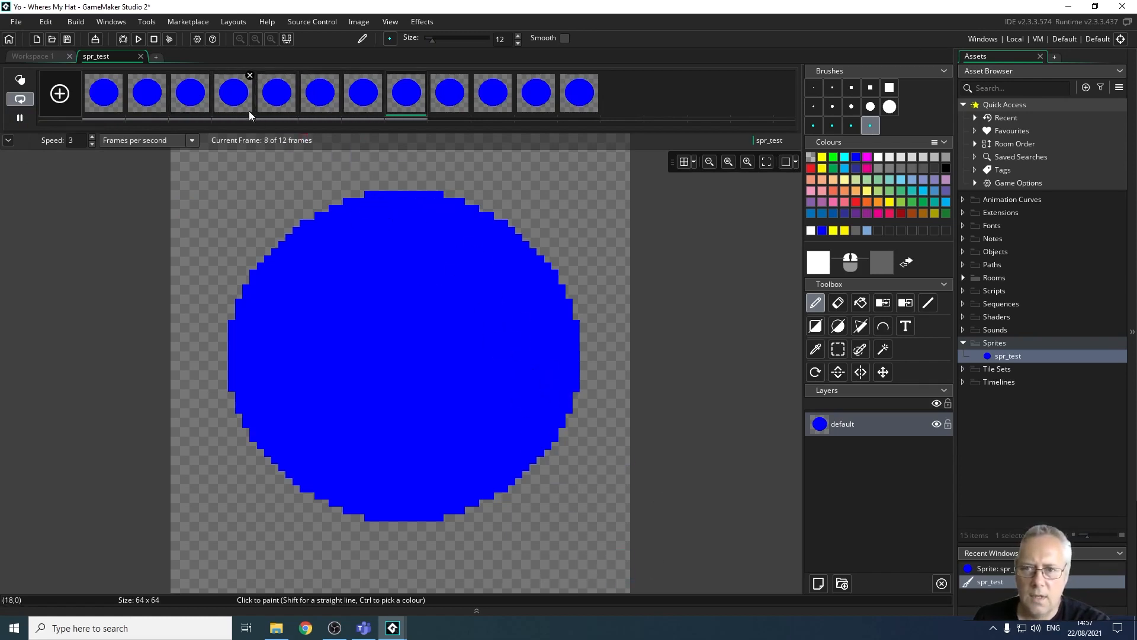
left_click(92, 137)
left_click(92, 136)
left_click(92, 137)
left_click(92, 137)
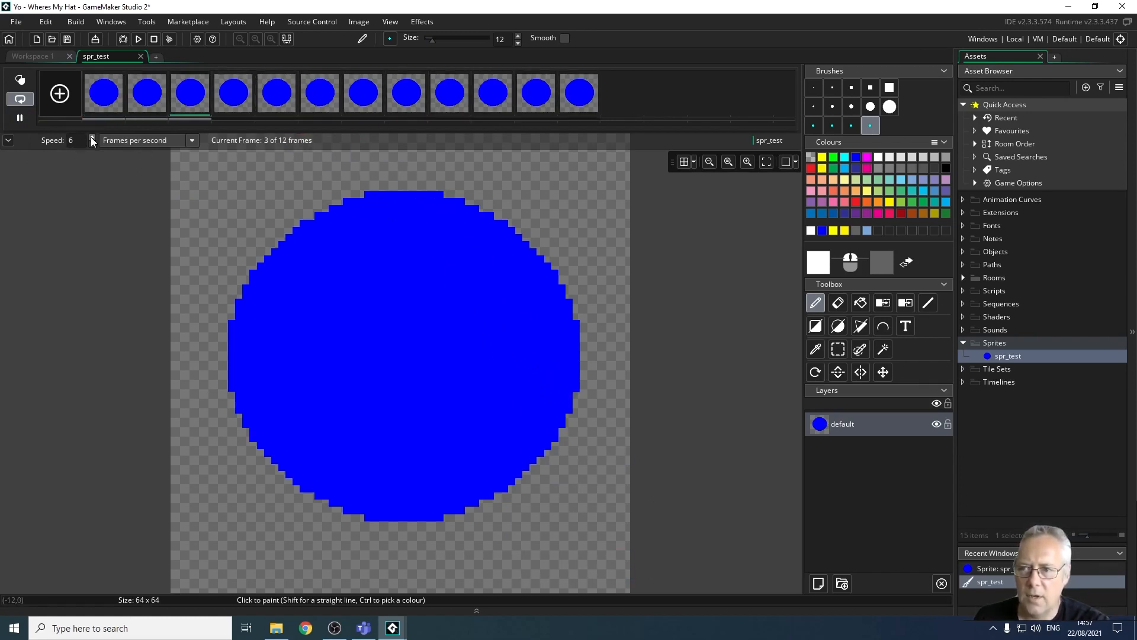
left_click(92, 137)
left_click(92, 137)
left_click(92, 137)
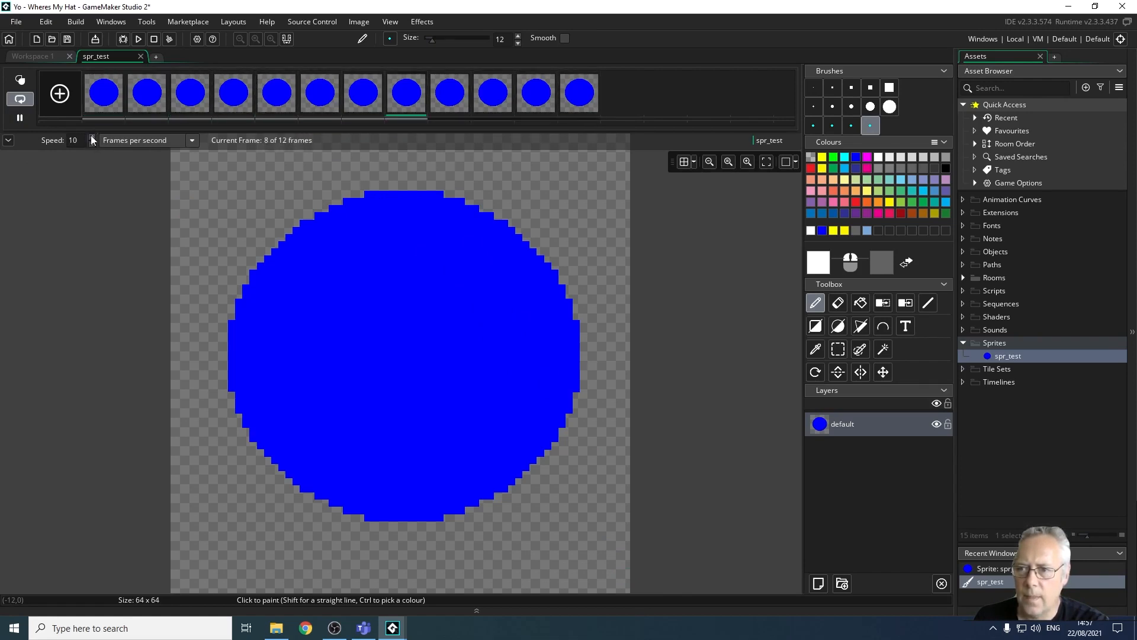
left_click(92, 137)
left_click(91, 137)
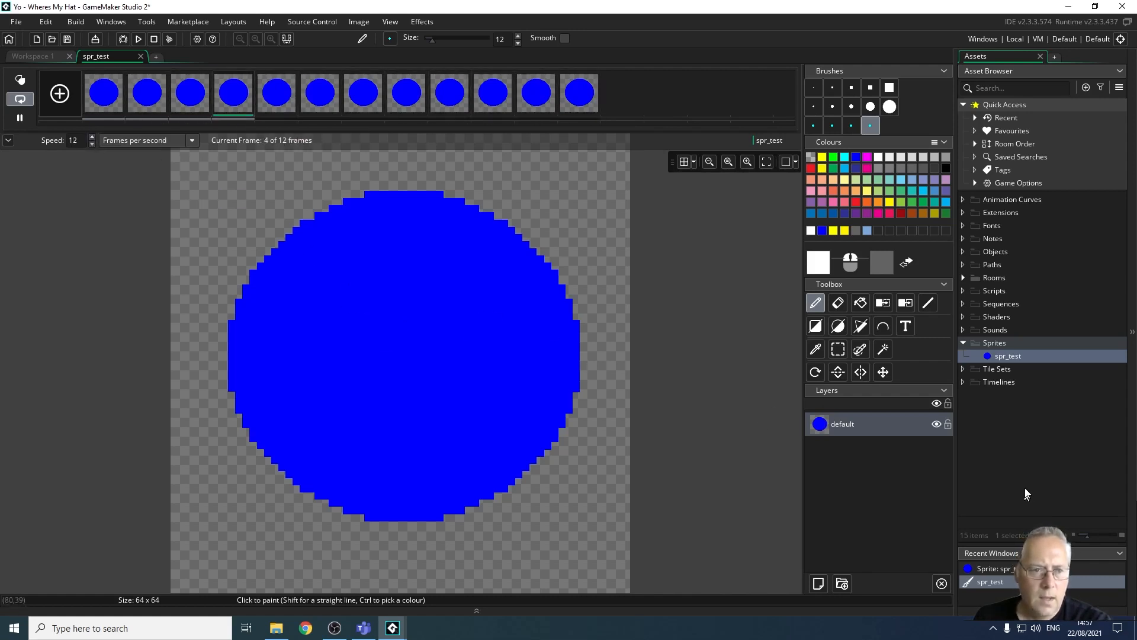
- Erase scattered patches from the blue circle across the frames with a round size 5 eraser while the animation plays
left_click(842, 304)
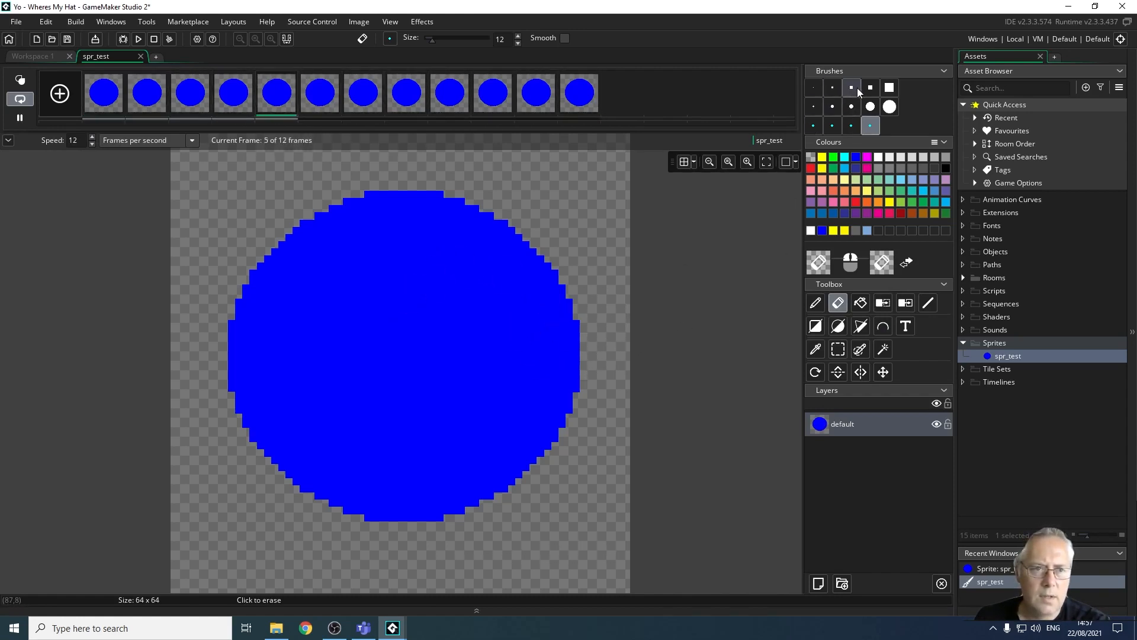
left_click(851, 106)
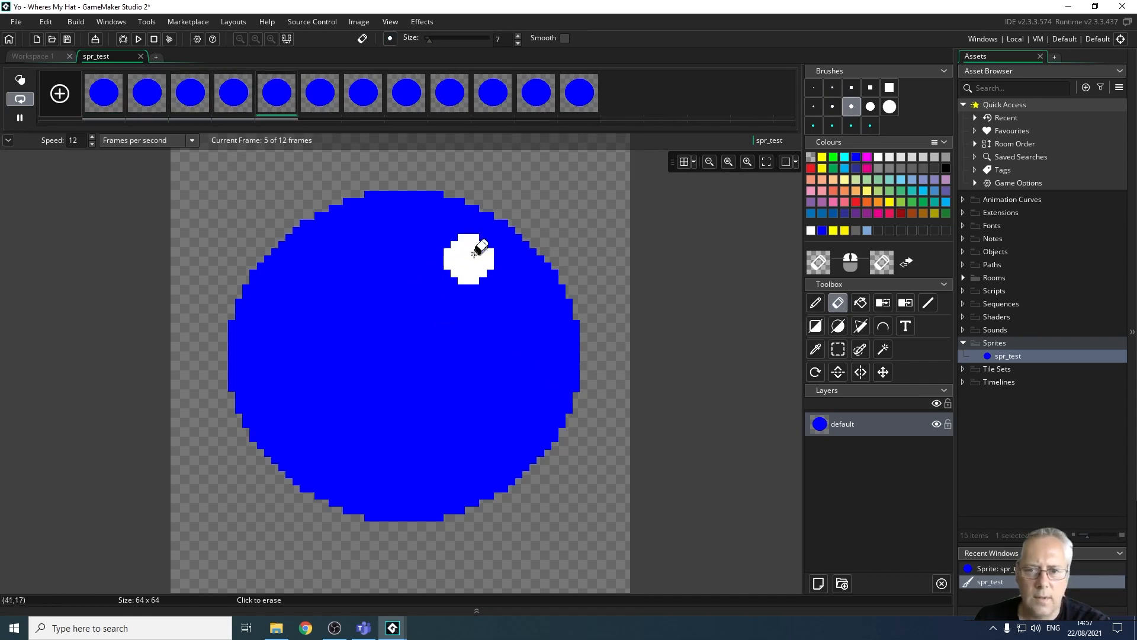
left_click(832, 108)
mouse_move(436, 240)
left_mouse_down()
mouse_move(371, 284)
mouse_move(408, 372)
left_mouse_up()
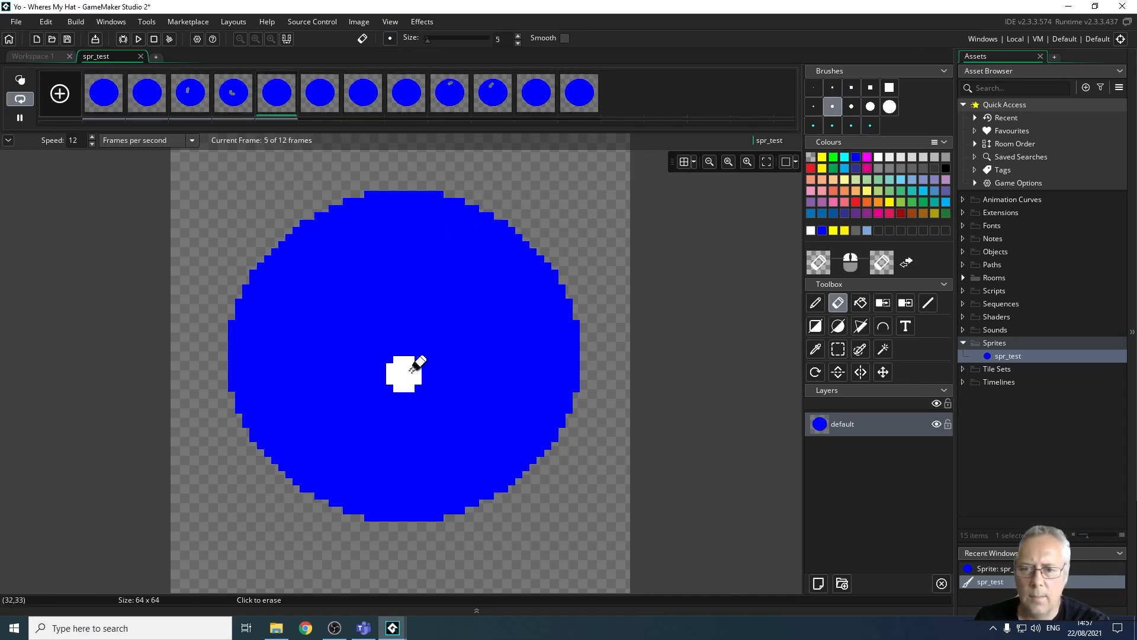
left_click_drag(361, 475, 421, 482)
left_click_drag(497, 409, 513, 393)
left_click_drag(563, 335, 529, 249)
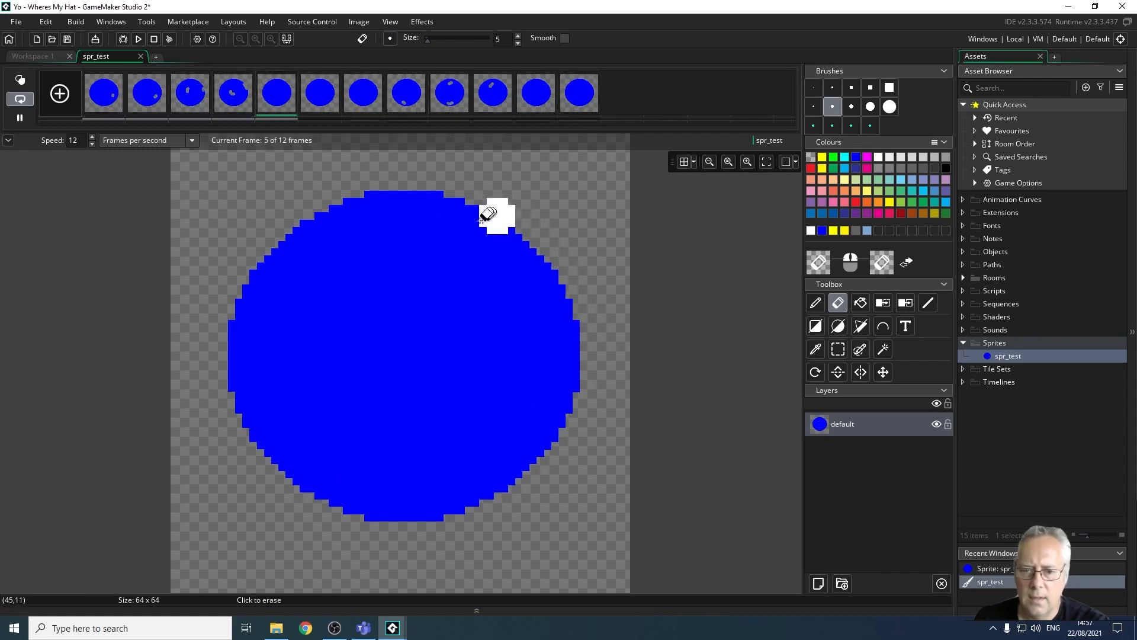
left_click_drag(304, 288, 307, 374)
left_click_drag(339, 452, 404, 442)
left_click_drag(361, 266, 402, 302)
left_click_drag(514, 308, 502, 377)
left_click_drag(494, 480, 446, 497)
left_click_drag(354, 308, 363, 271)
left_click_drag(429, 227, 469, 302)
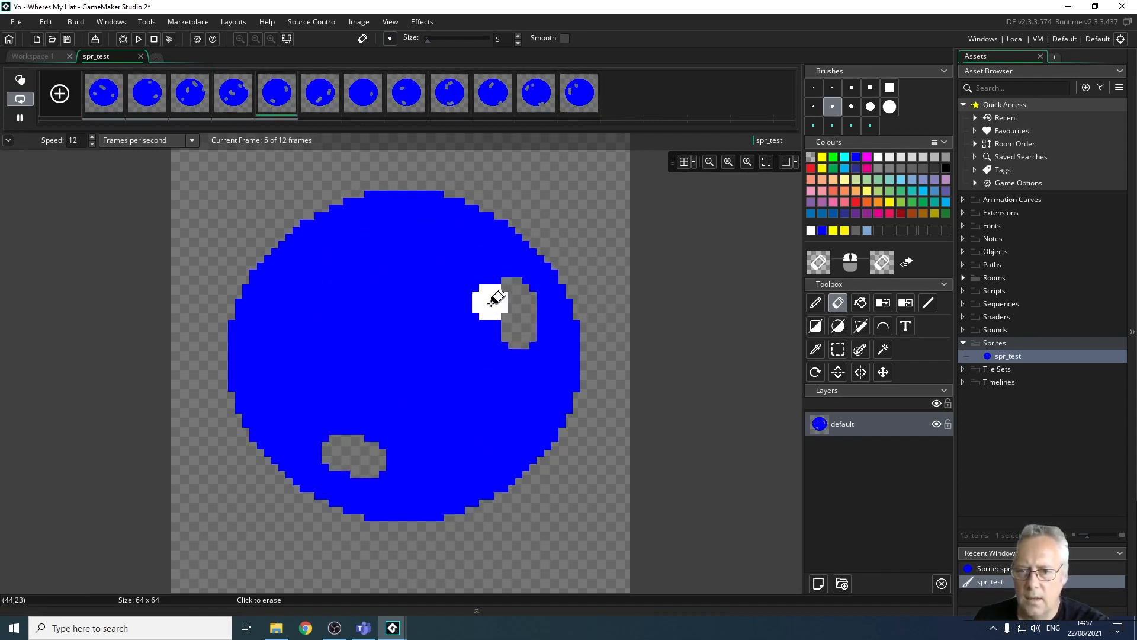
left_click_drag(300, 267, 287, 287)
left_click_drag(503, 350, 545, 308)
left_click_drag(432, 279, 330, 364)
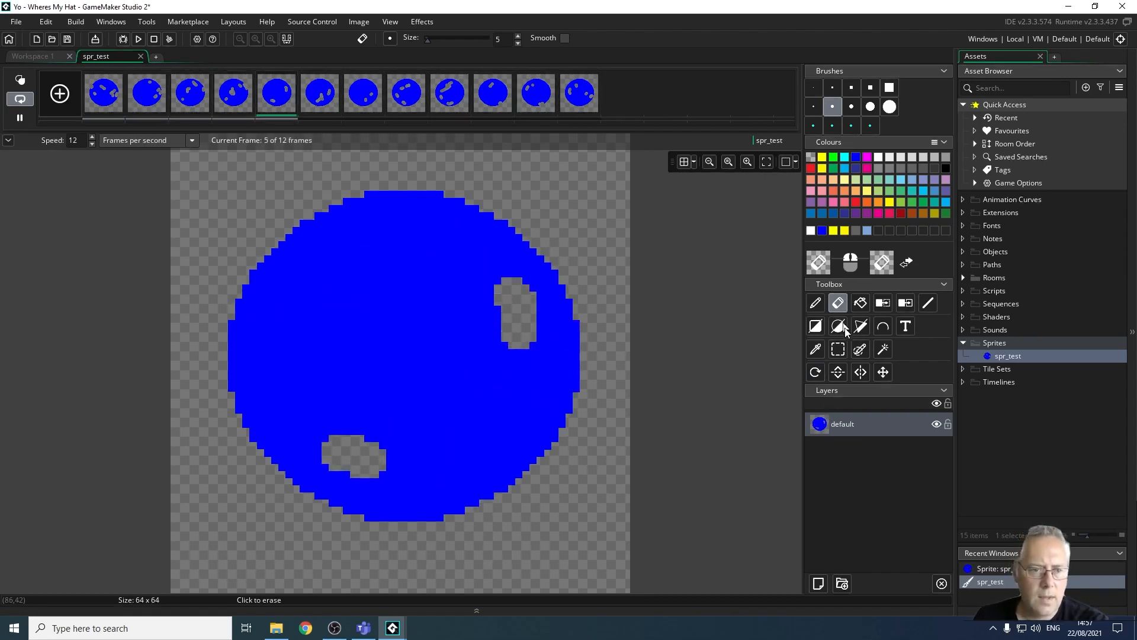
- Draw a small filled yellow rectangle on the circle's lower right with brush size 1 during playback
left_click(816, 325)
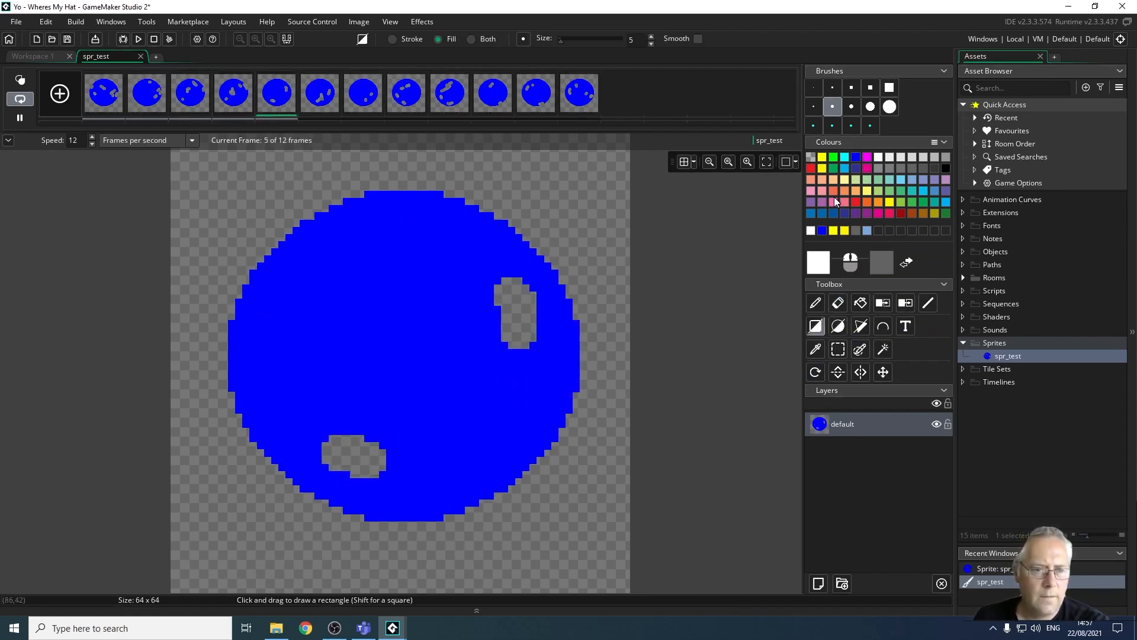
left_click(834, 230)
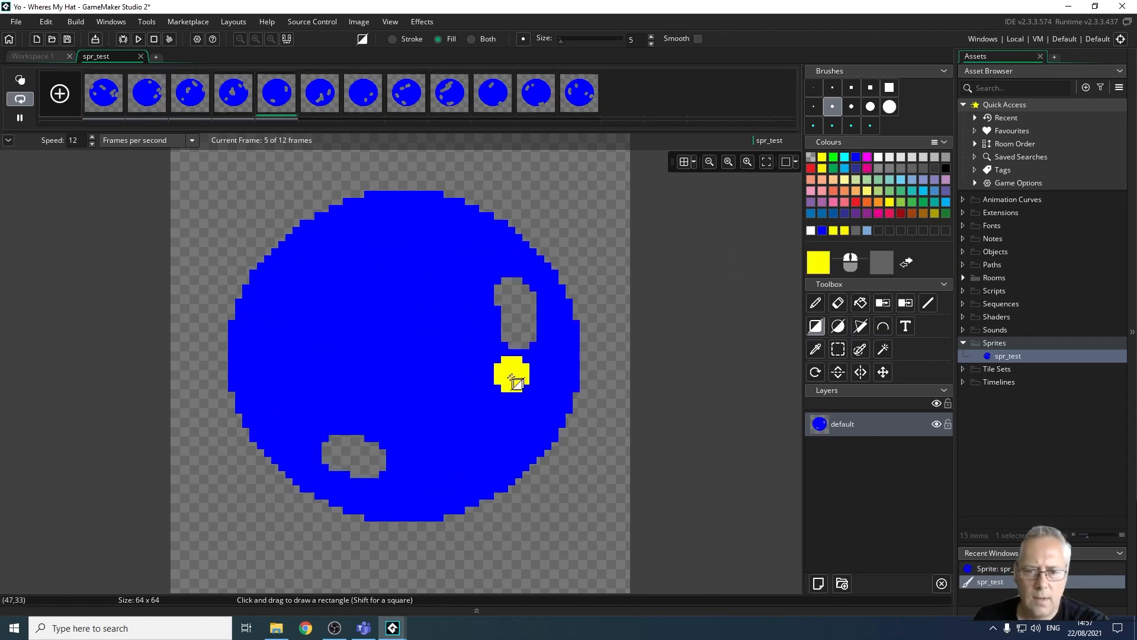
left_click(814, 88)
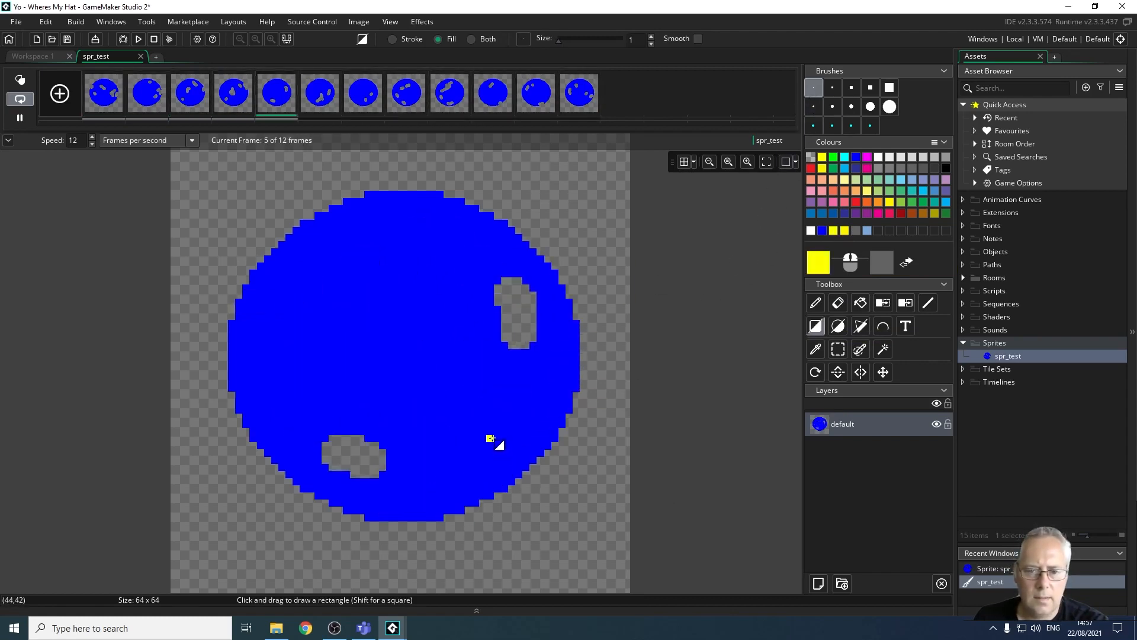
left_click_drag(487, 436, 507, 450)
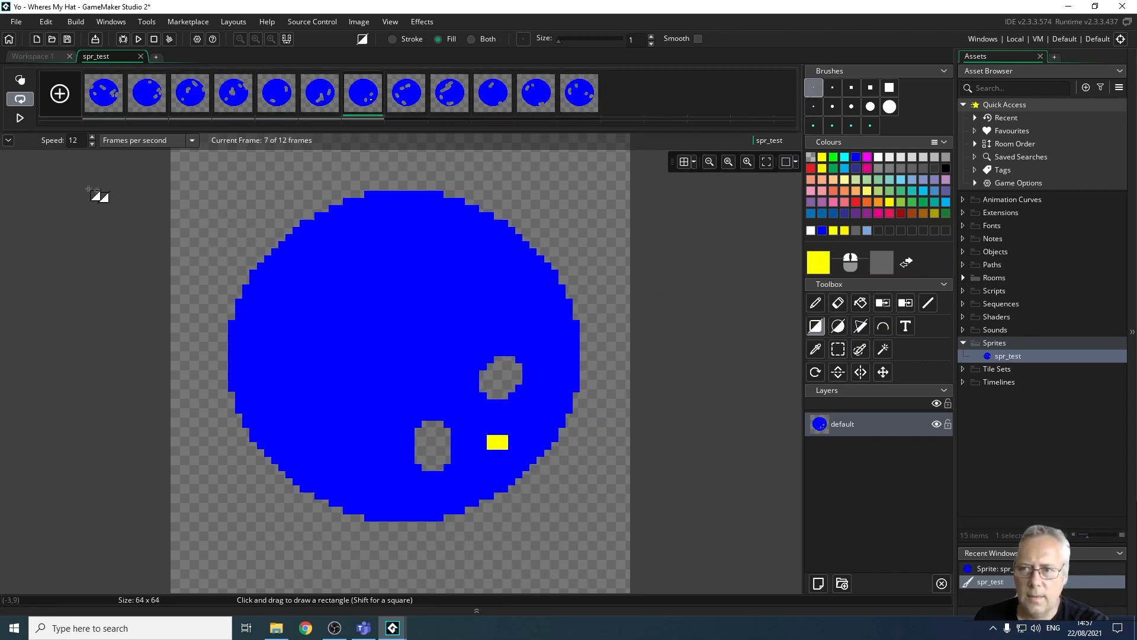
- Add a yellow square and a yellow dot to other frames between playbacks, replay the animation, and stop it
left_click(29, 114)
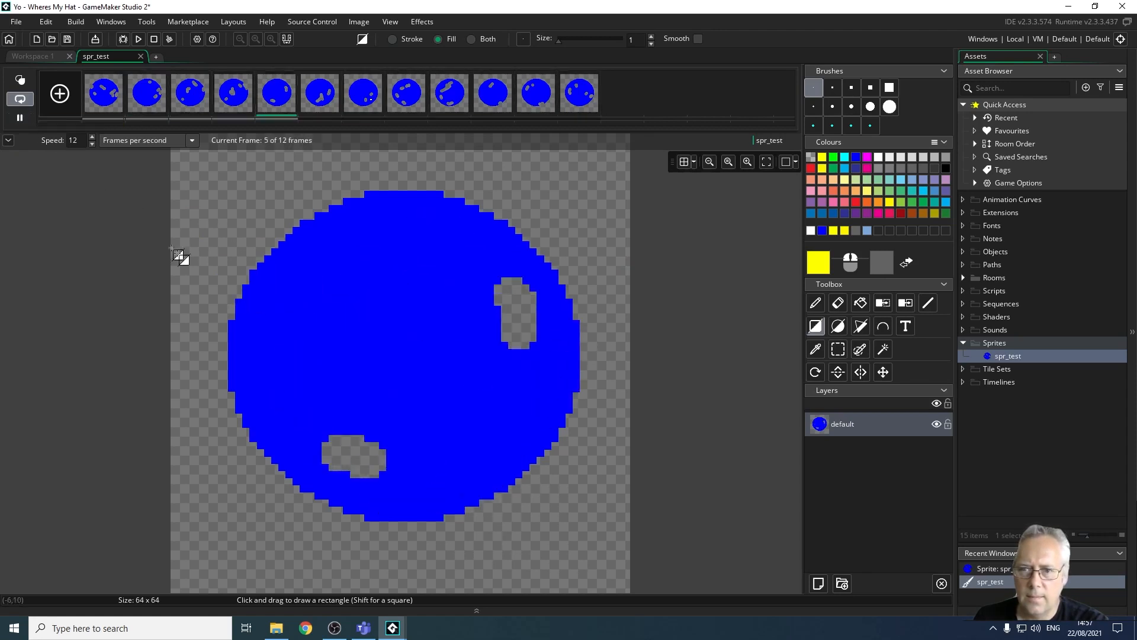
left_click_drag(394, 452, 409, 468)
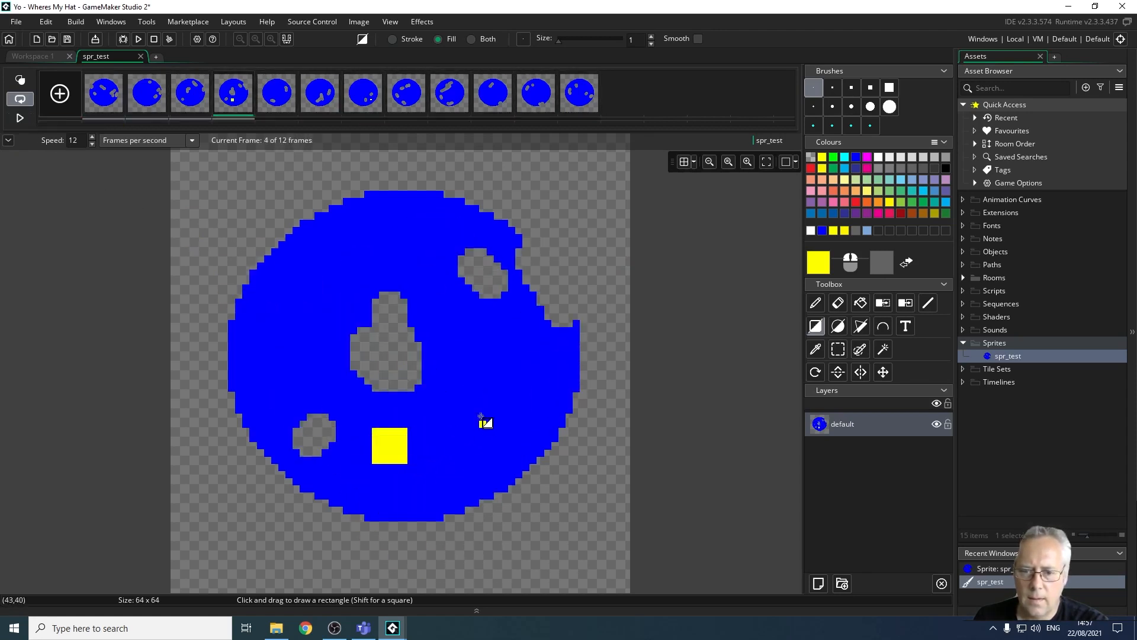
left_click(21, 116)
left_click(390, 202)
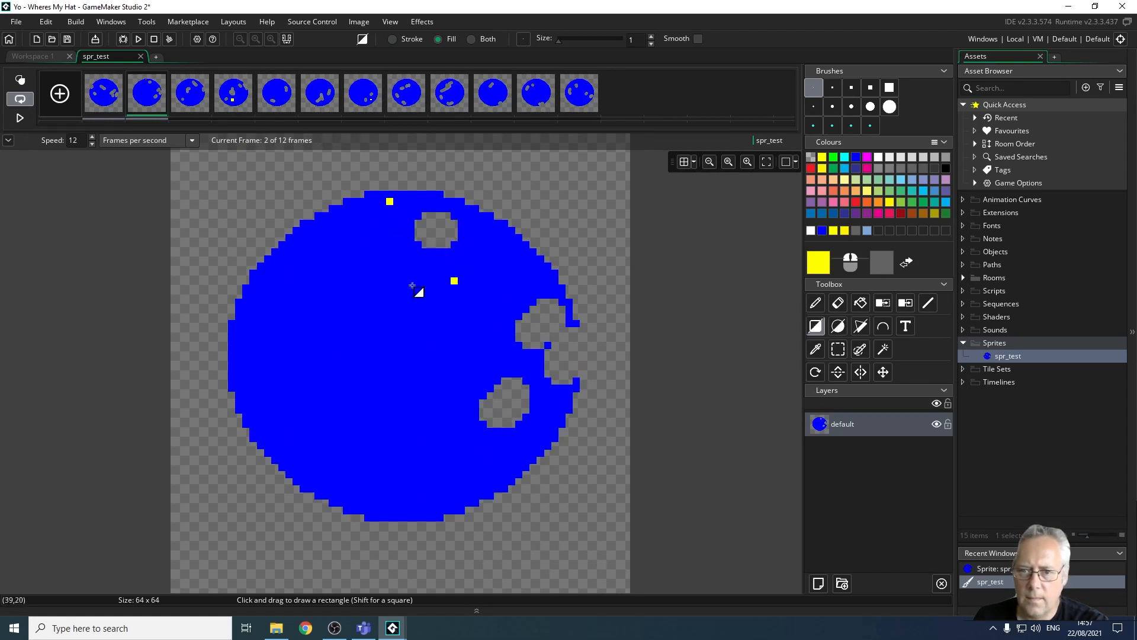
left_click(29, 116)
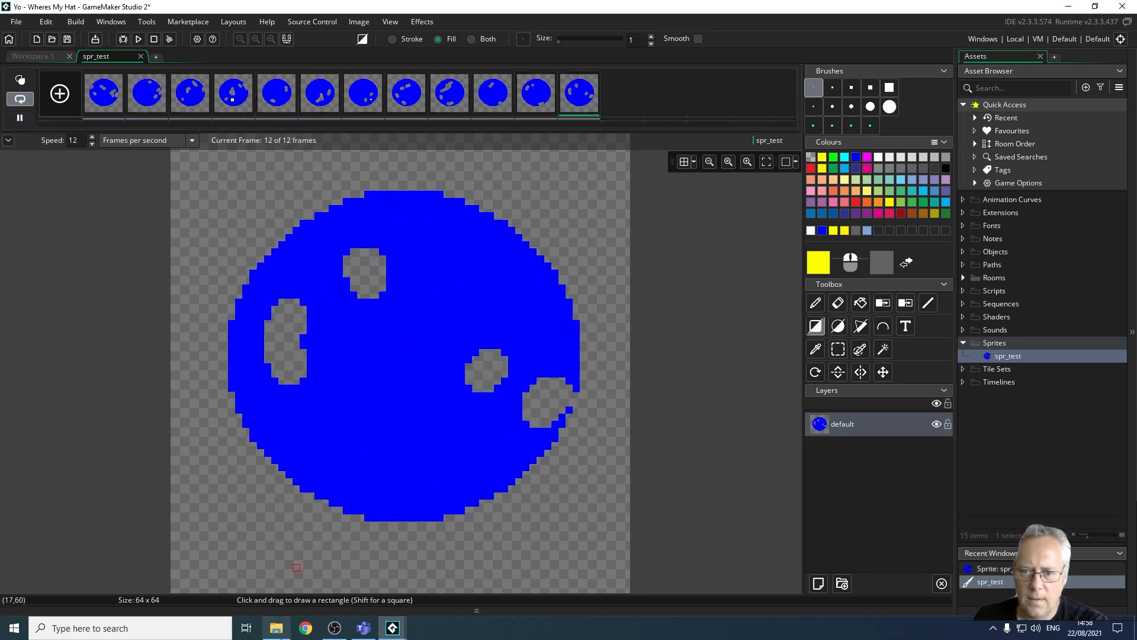
mouse_move(276, 628)
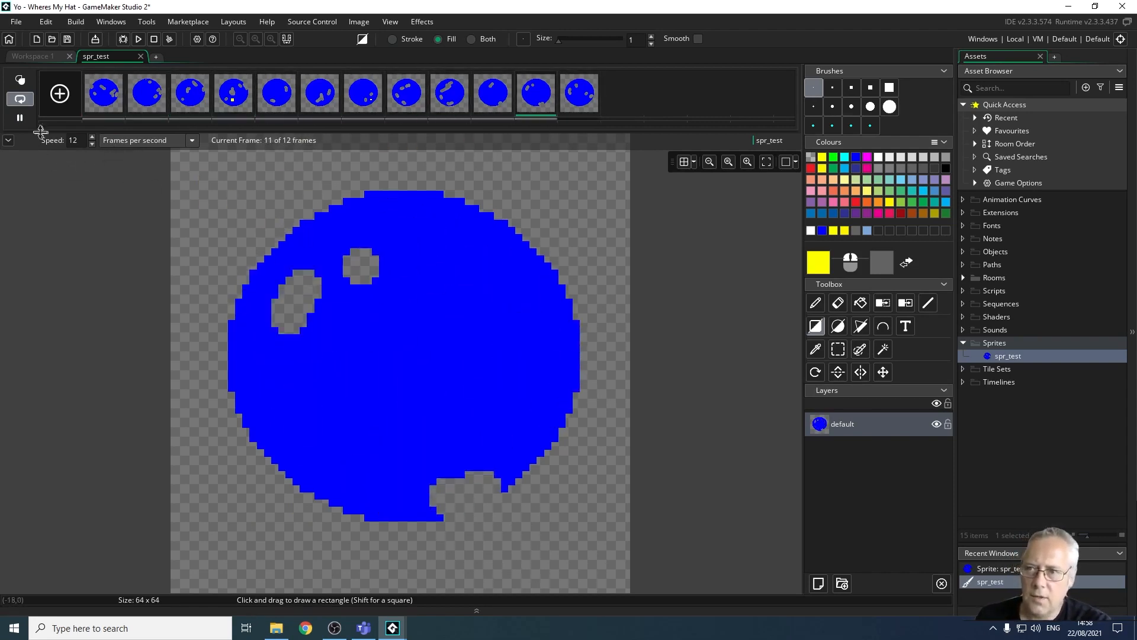
left_click(20, 118)
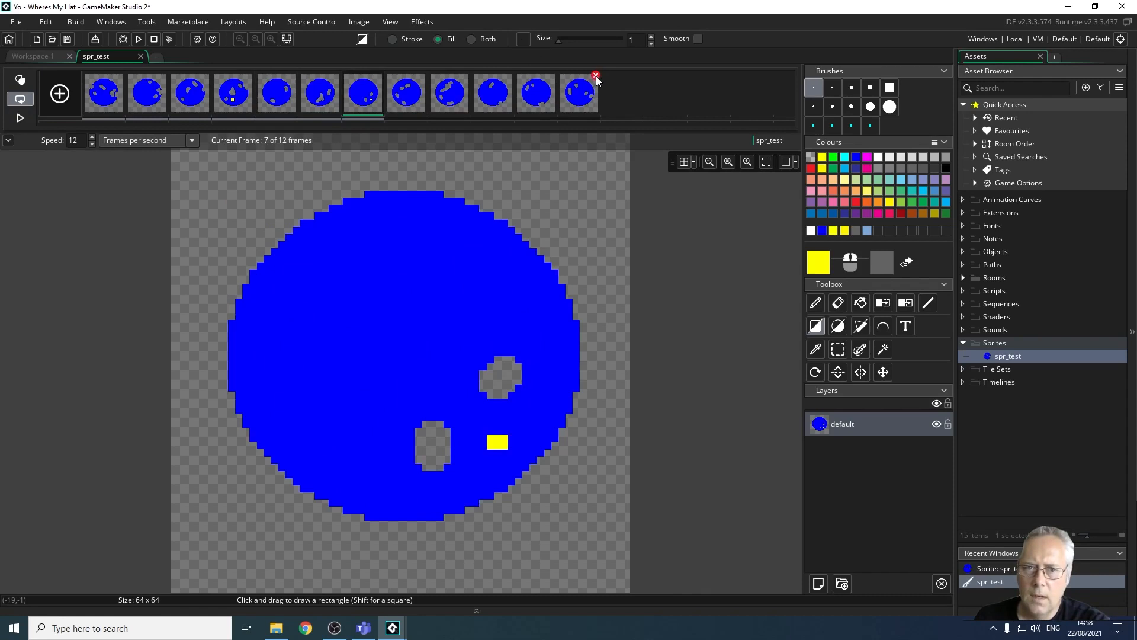
- Delete frames 2 to 12 of the animation and clear the blue circle from the remaining frame
left_click(596, 75)
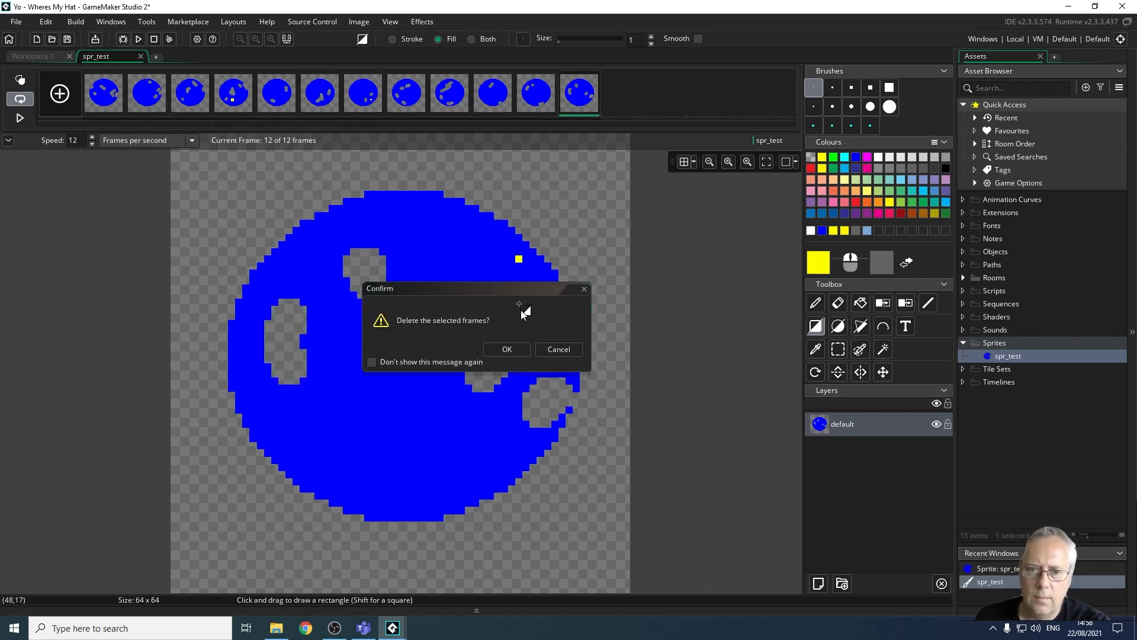
left_click(548, 348)
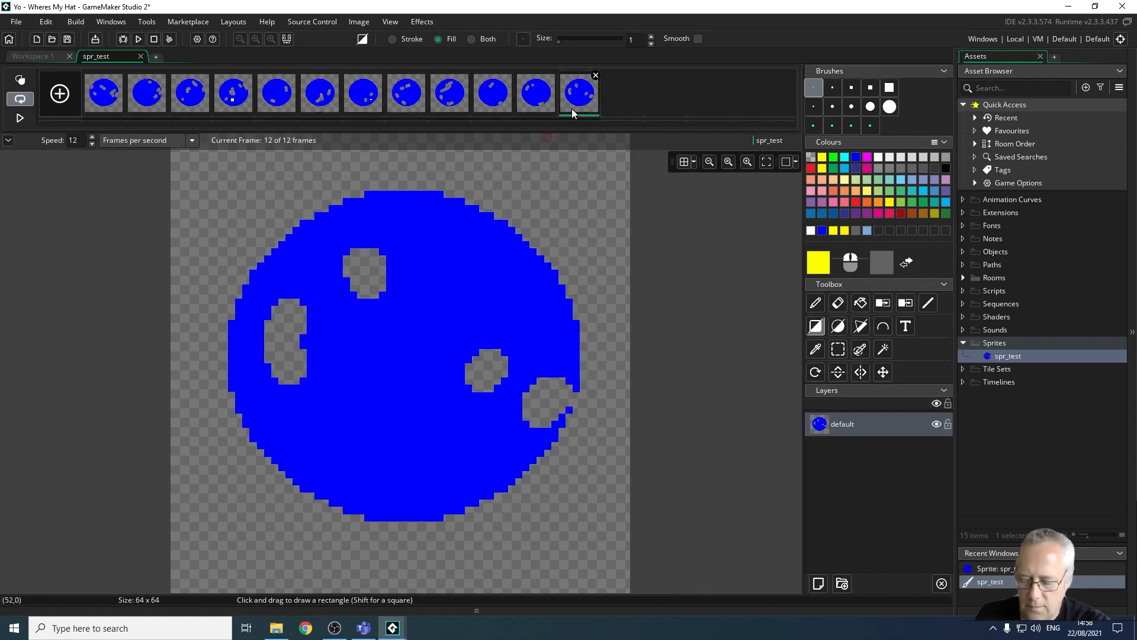
left_click(146, 95, "shift")
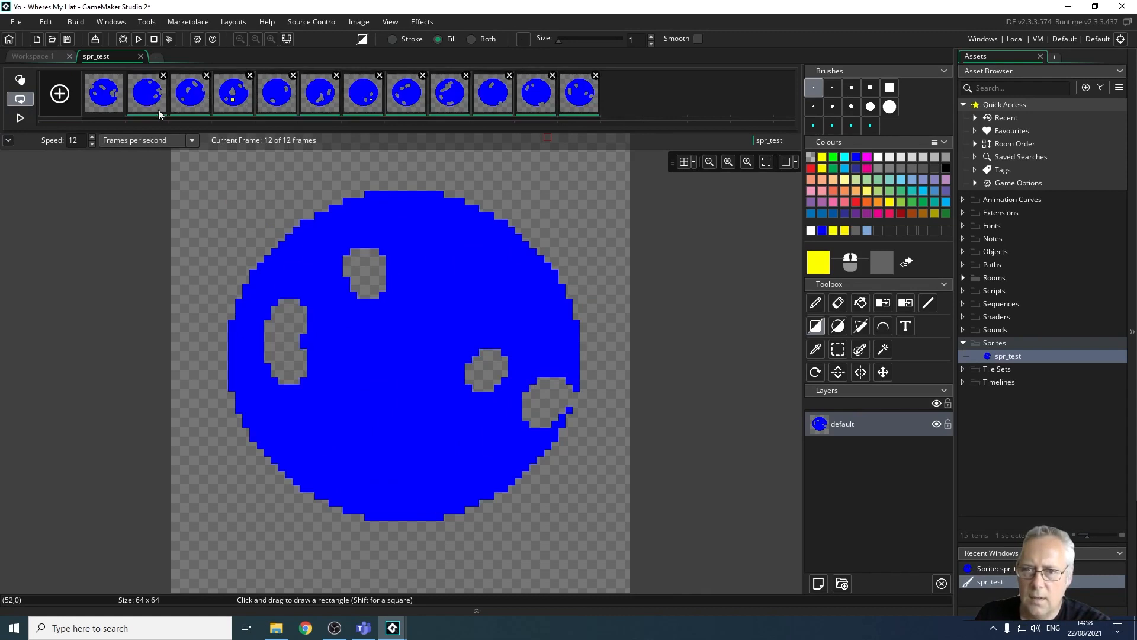
left_click(572, 96)
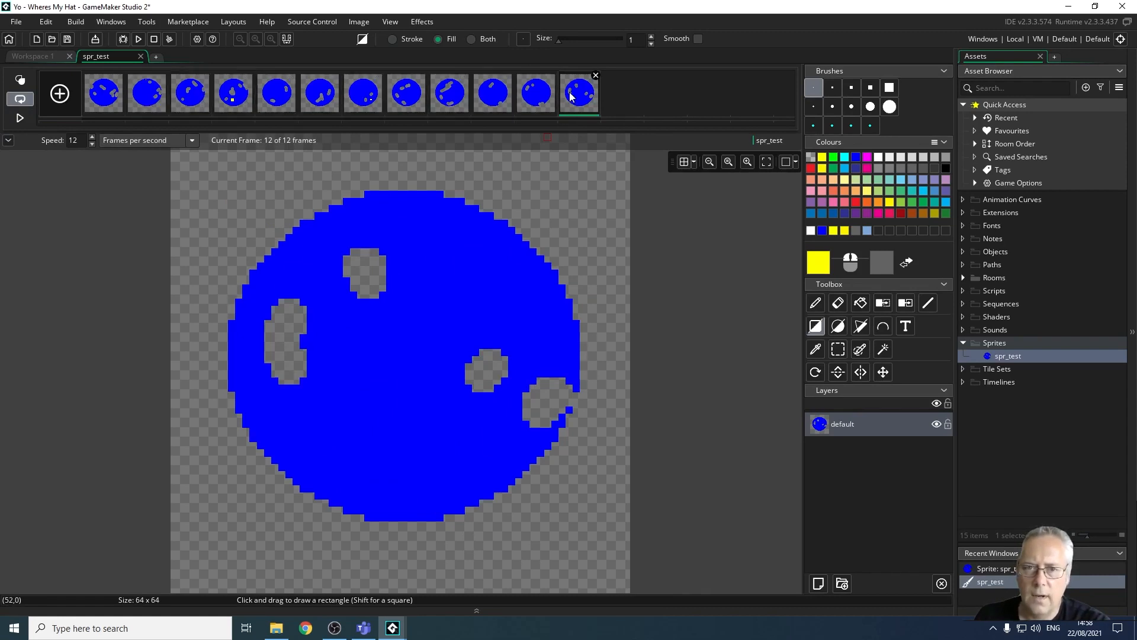
left_click(145, 95, "shift")
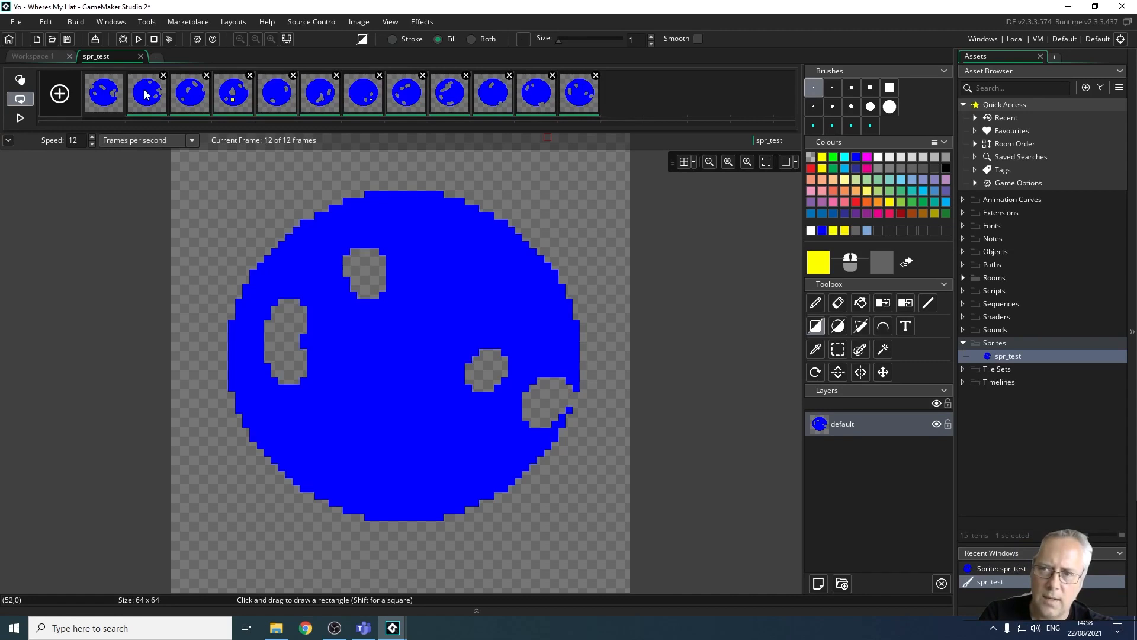
key("Delete")
left_click(531, 346)
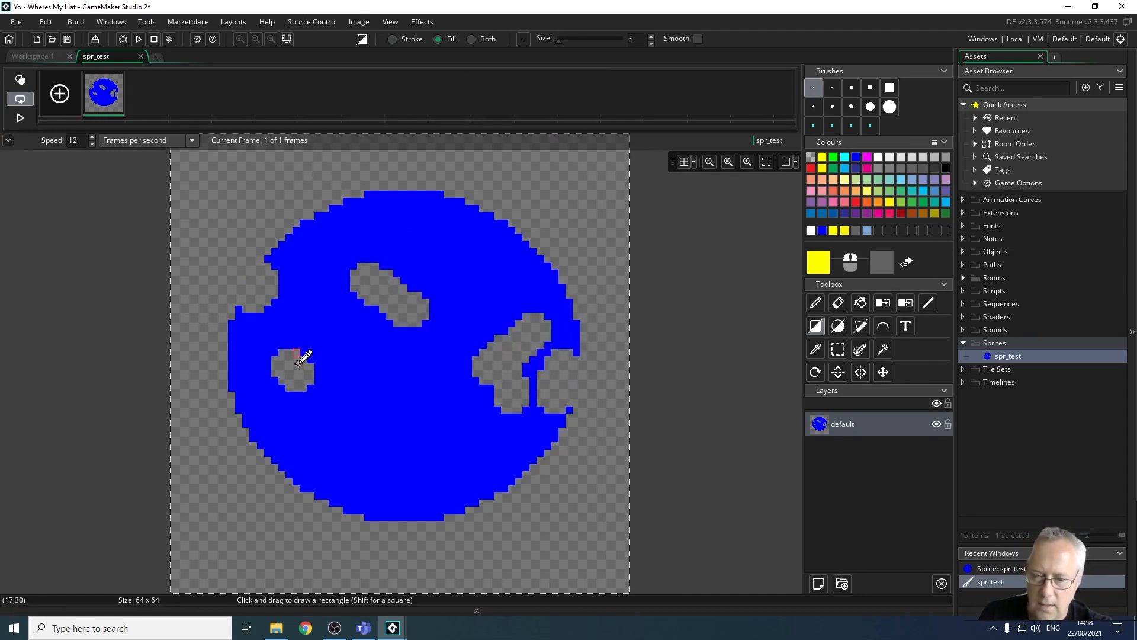
key("Delete")
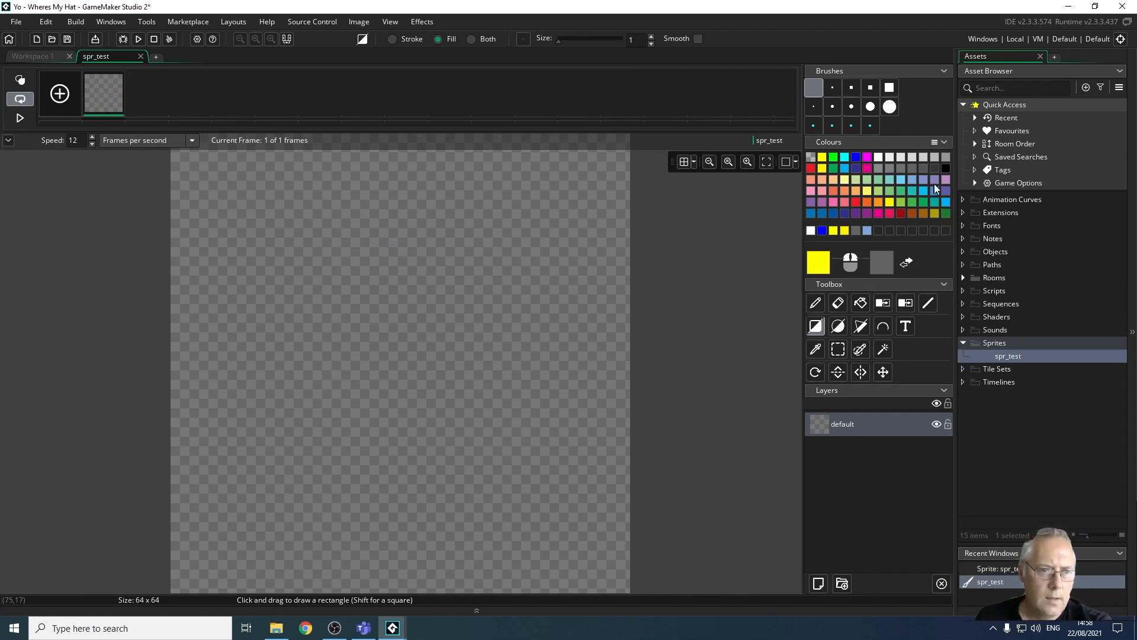
- Set black as the primary and white as the secondary colour, and draw a black ellipse outline with a larger one below it
left_click(946, 168)
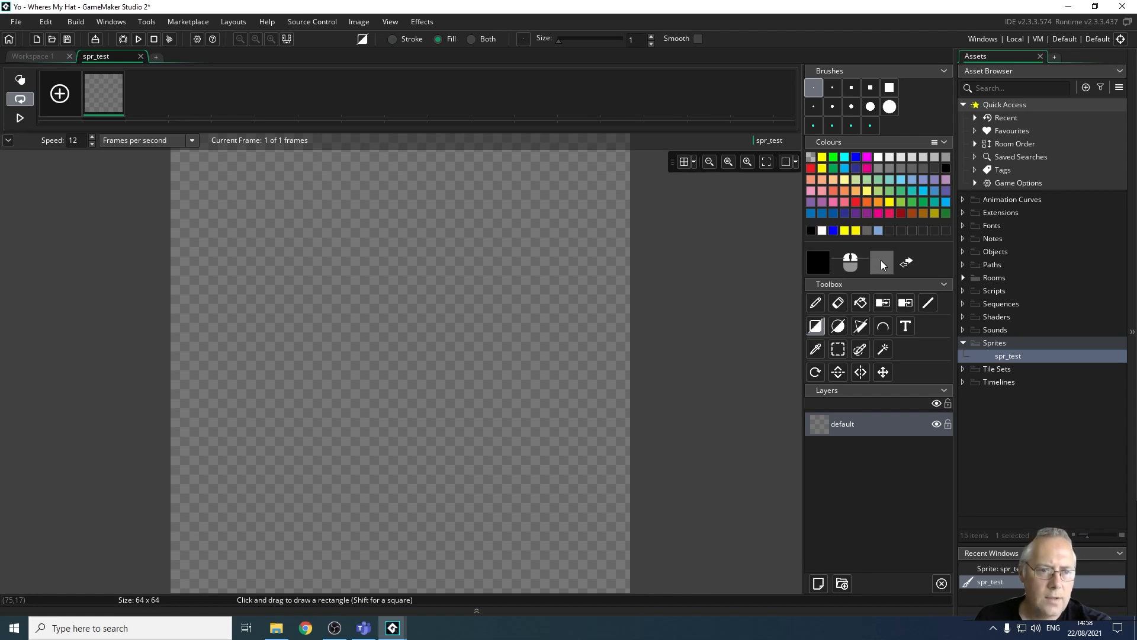
right_click(879, 157)
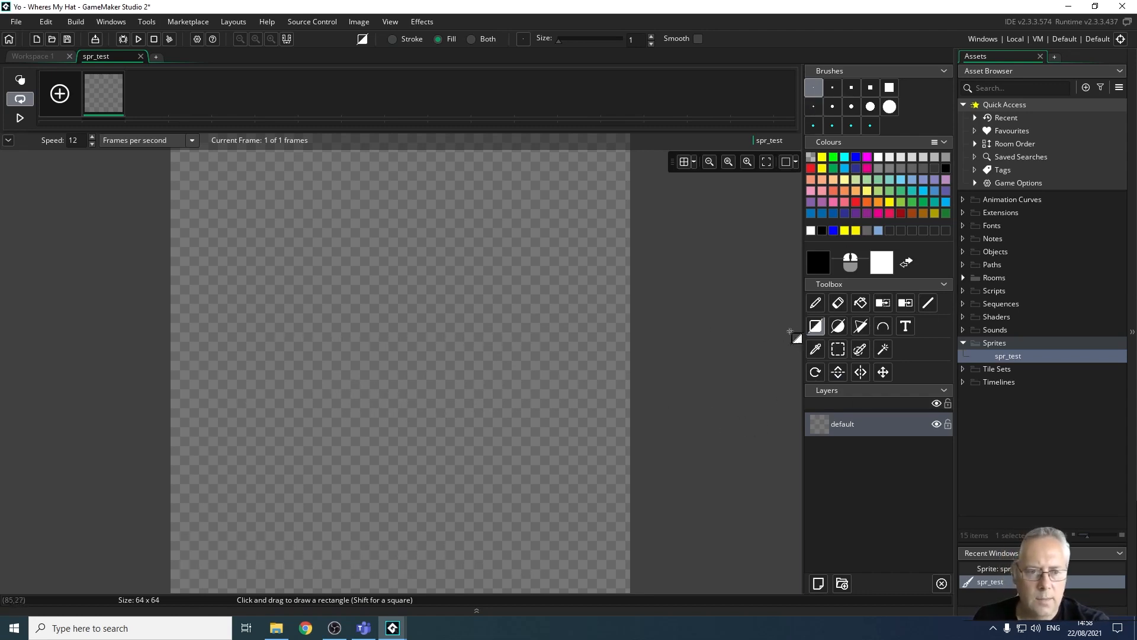
left_click(840, 327)
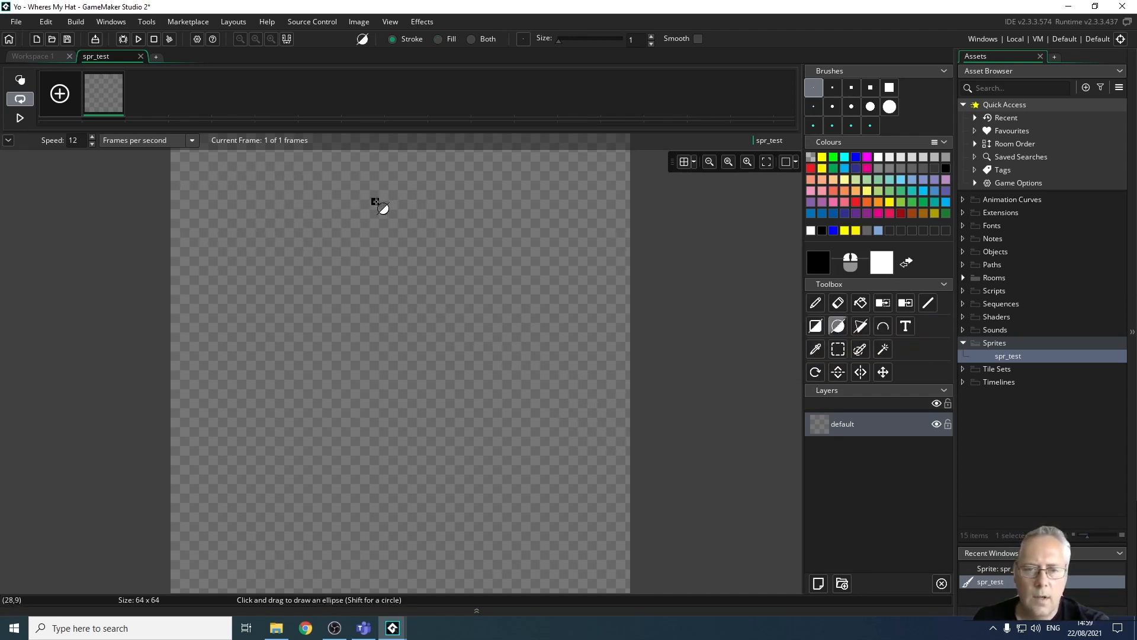
left_click_drag(294, 192, 515, 290)
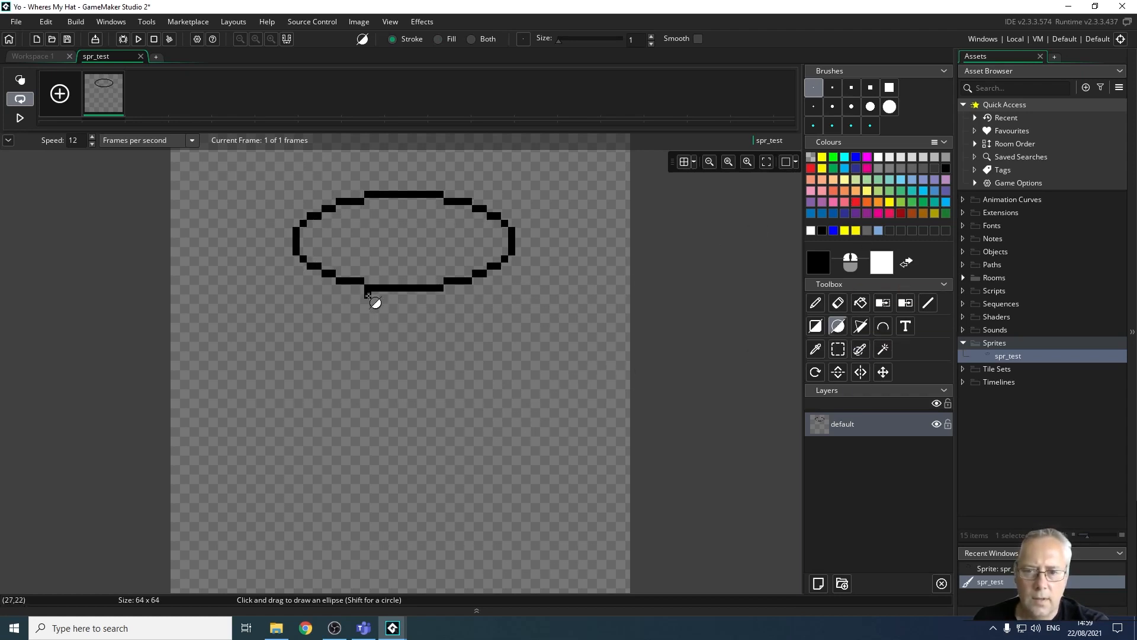
left_click_drag(246, 303, 580, 477)
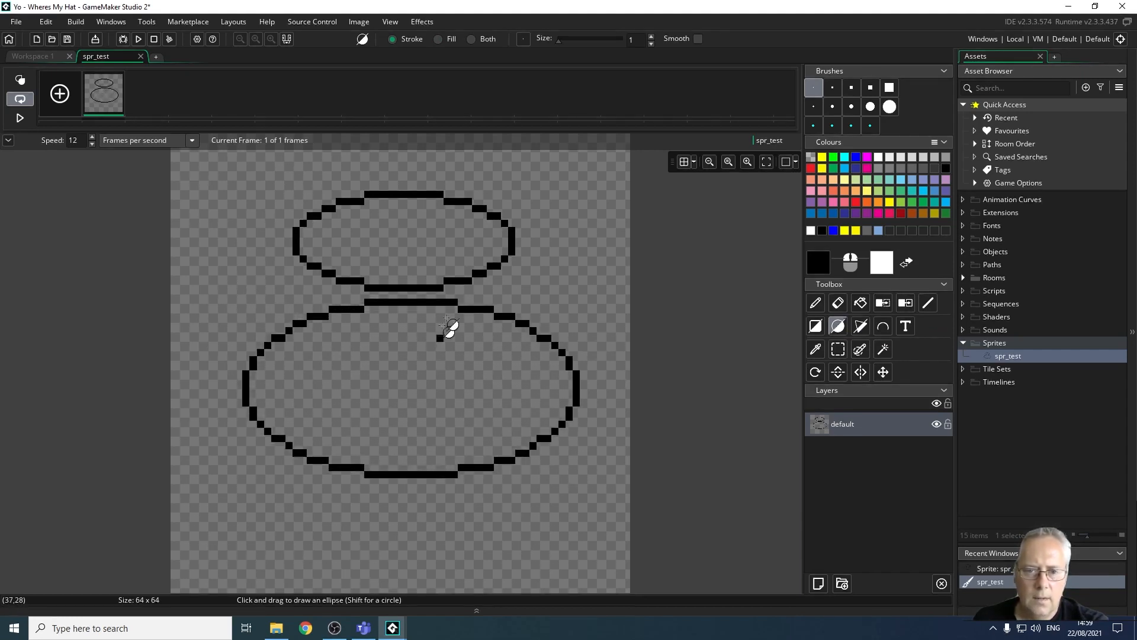
- Show the grid and move both ellipses by rectangular selection so they sit near the vertical centre line and touch each other
left_click(685, 165)
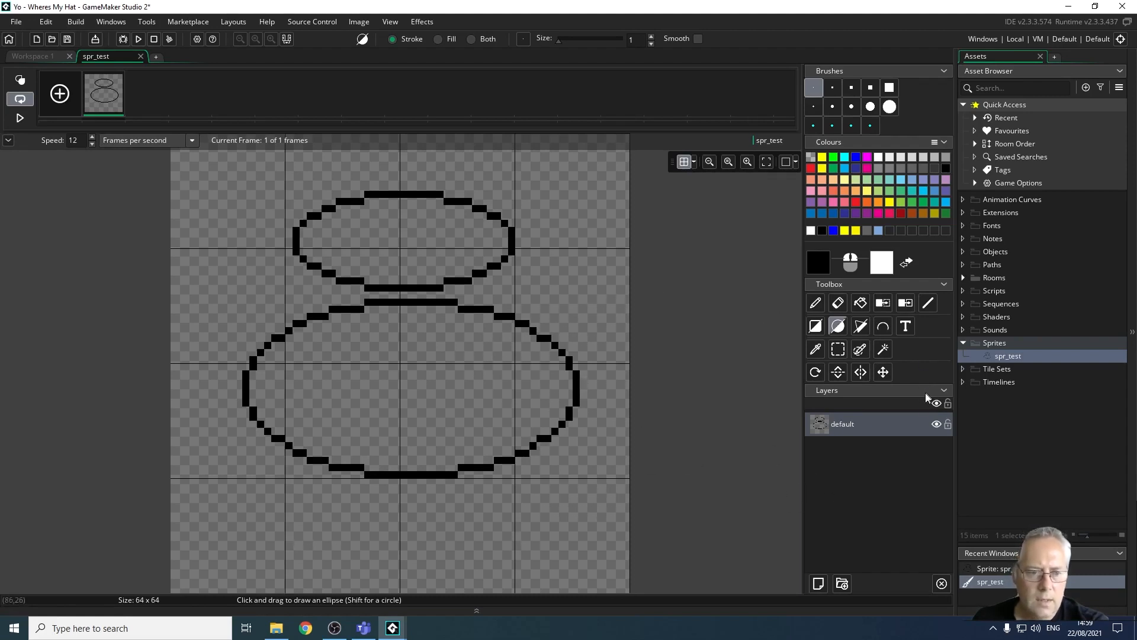
left_click(883, 372)
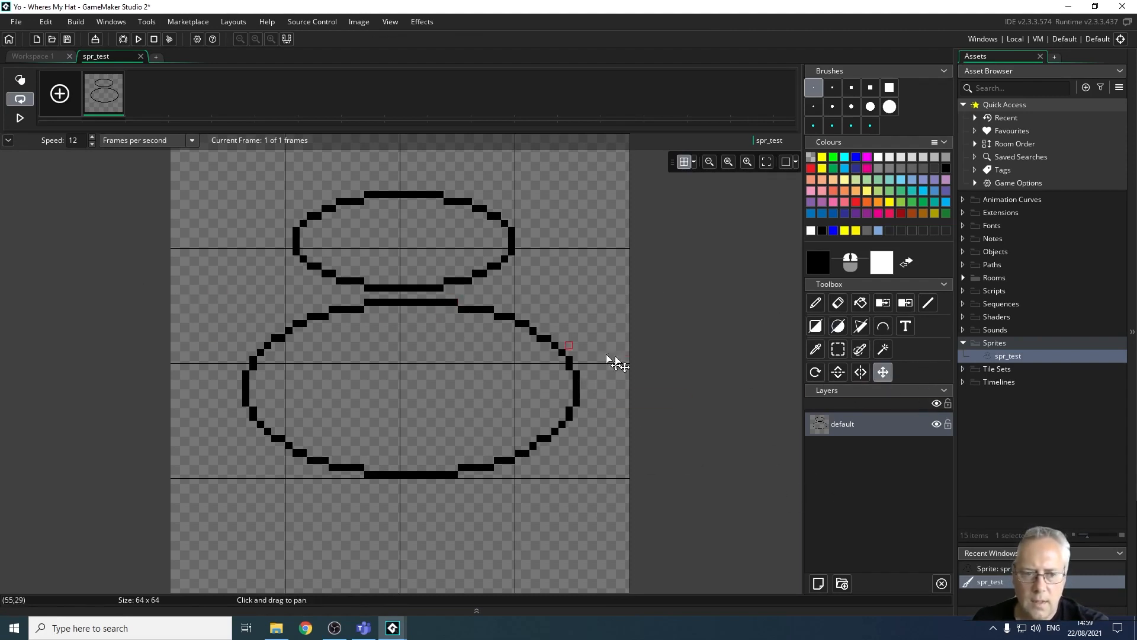
left_click(840, 347)
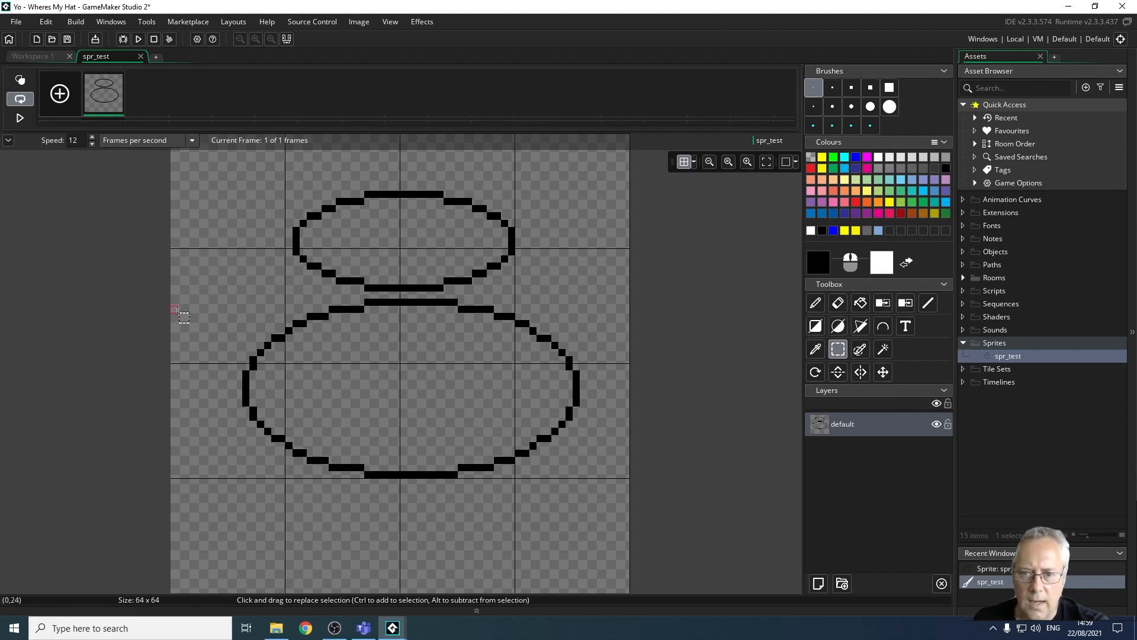
left_click_drag(181, 280, 494, 522)
left_click_drag(201, 192, 572, 298)
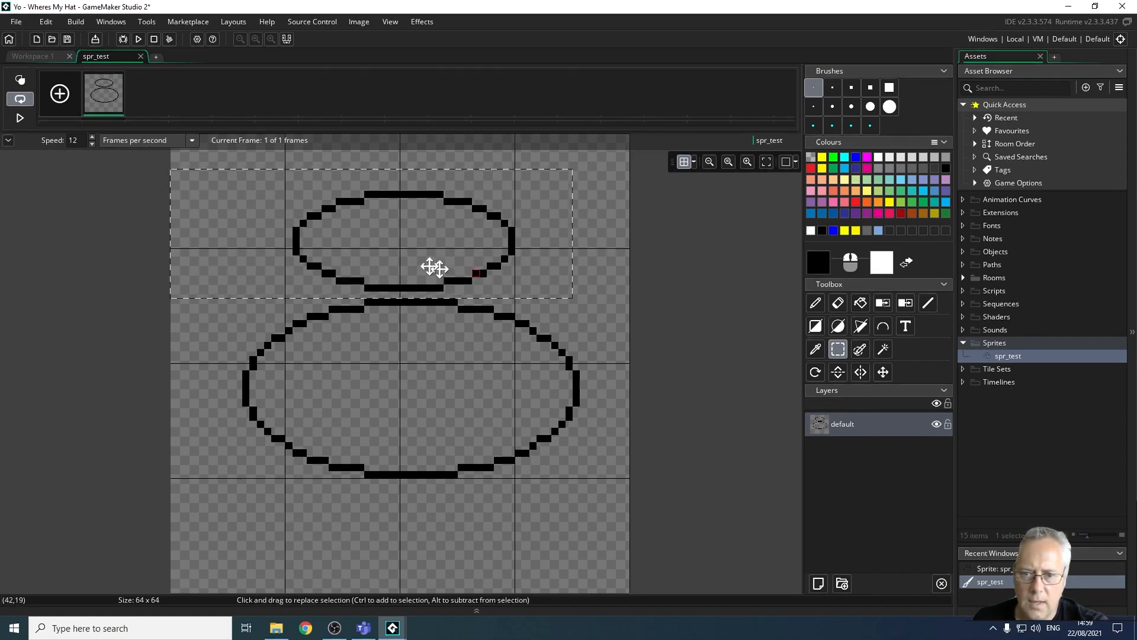
left_click_drag(419, 258, 408, 255)
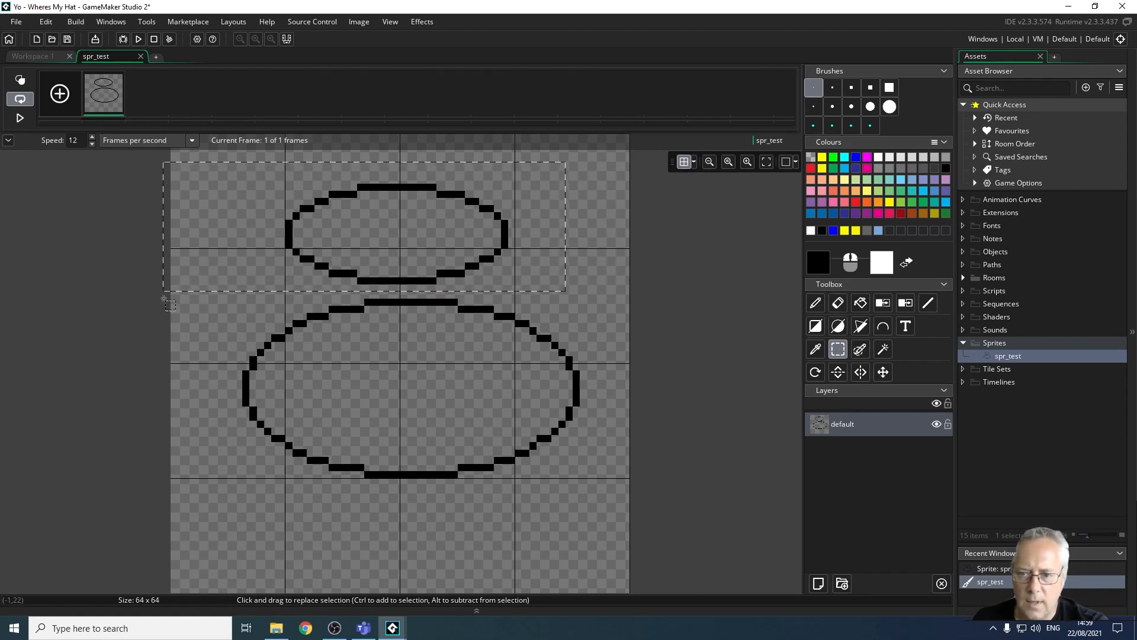
left_click_drag(177, 296, 591, 503)
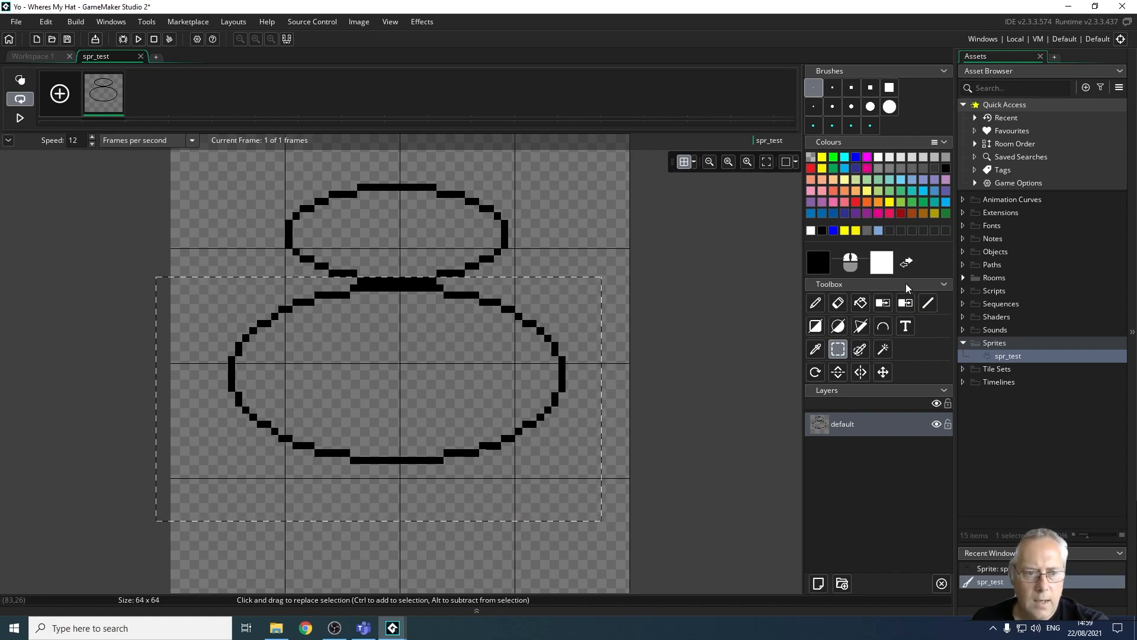
- Draw two parallel vertical black lines down from the large ellipse as a leg and pencil a foot outline at their lower end
left_click(928, 304)
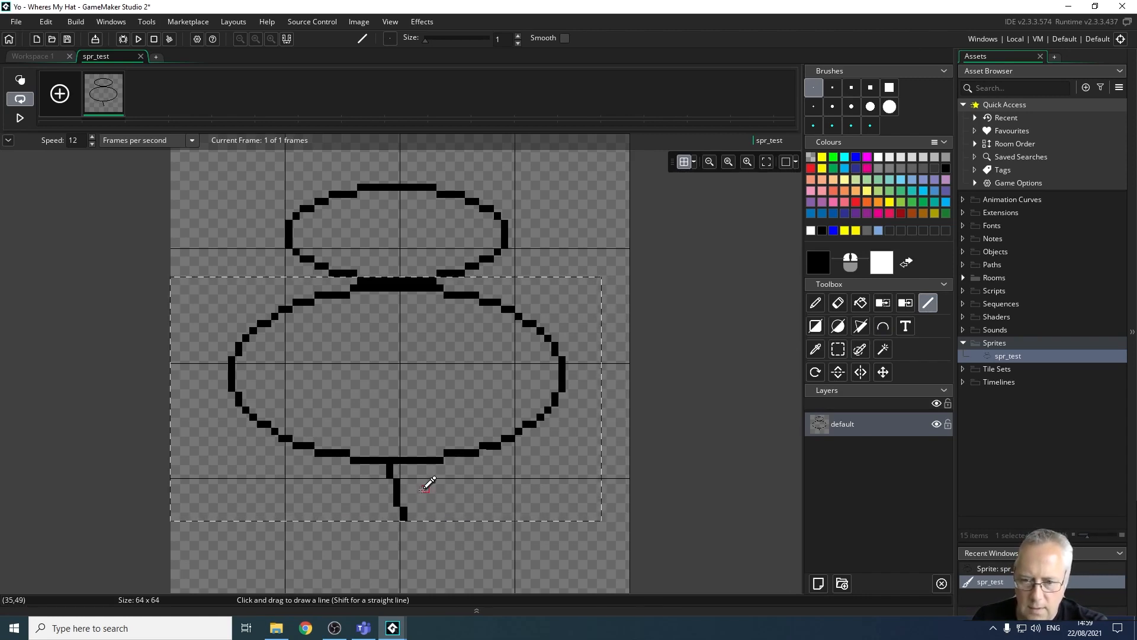
key("ctrl+z")
left_click(424, 531)
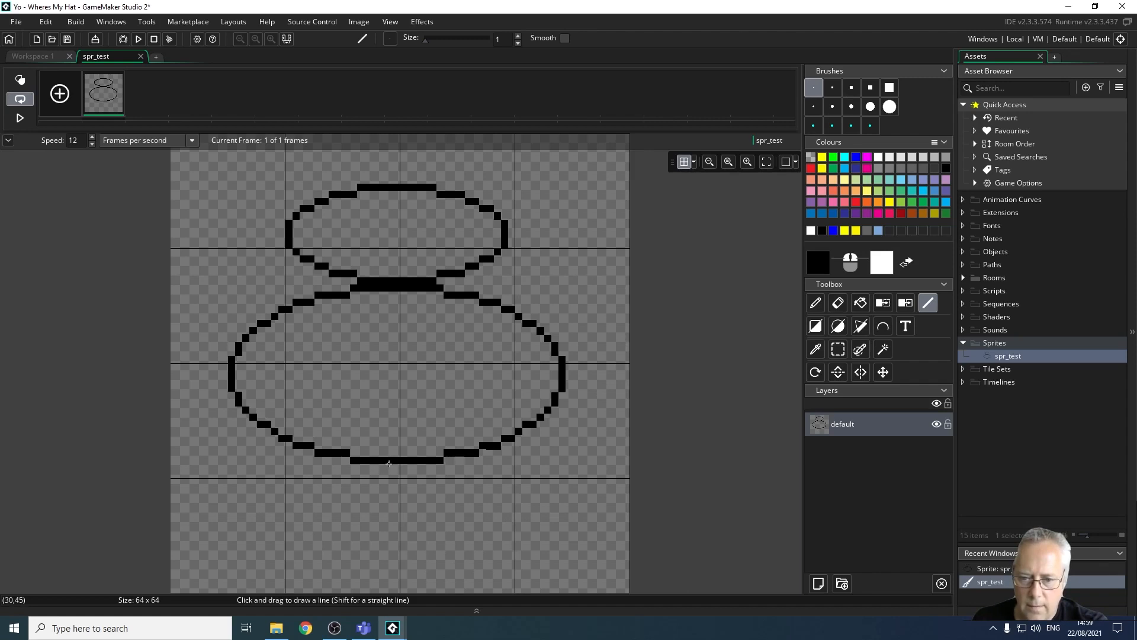
left_click_drag(390, 464, 387, 553)
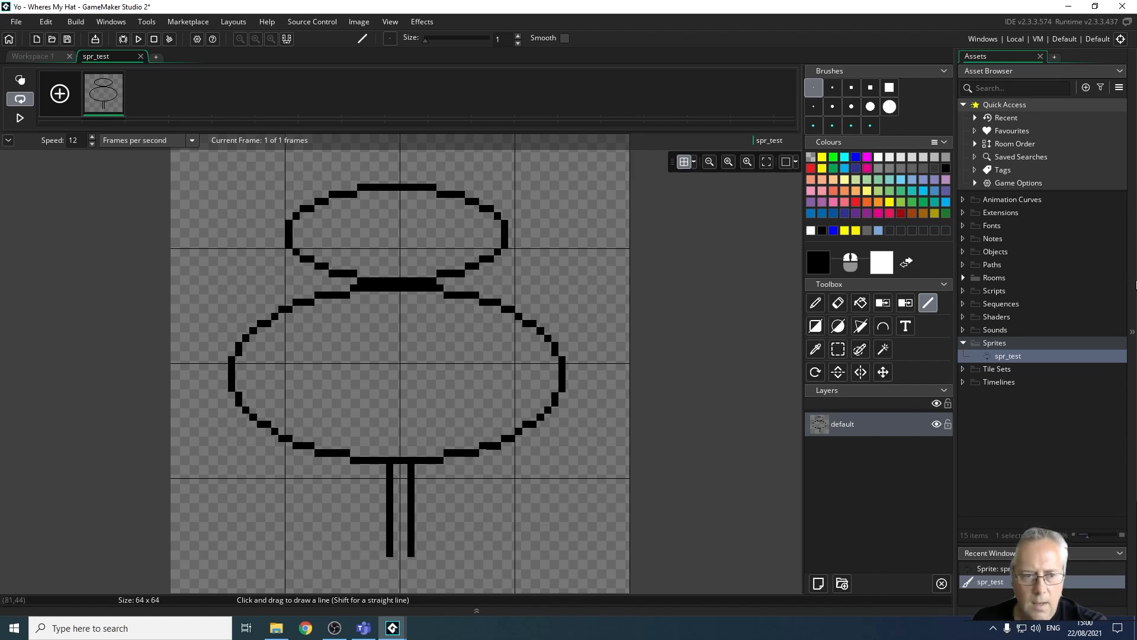
left_click(815, 303)
mouse_move(411, 557)
left_mouse_down()
mouse_move(466, 554)
mouse_move(472, 573)
mouse_move(457, 602)
mouse_move(467, 588)
mouse_move(325, 584)
mouse_move(340, 563)
mouse_move(382, 560)
left_mouse_up()
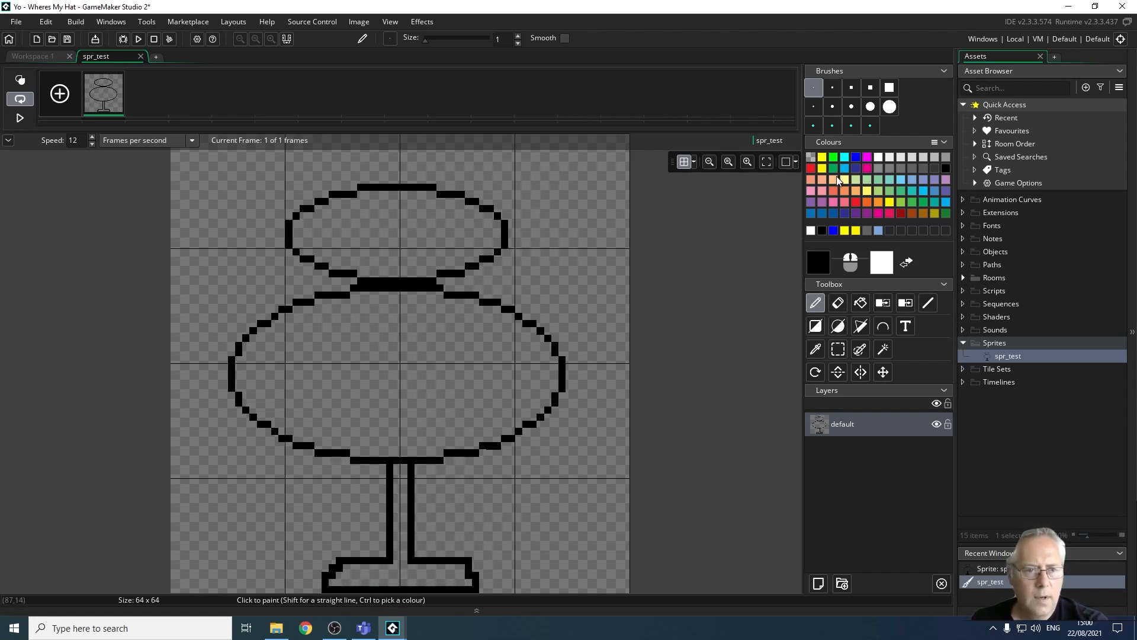
- Draw two small filled light blue rectangles as eyes in the upper ellipse and a filled peach square between and below them as the nose
left_click(816, 327)
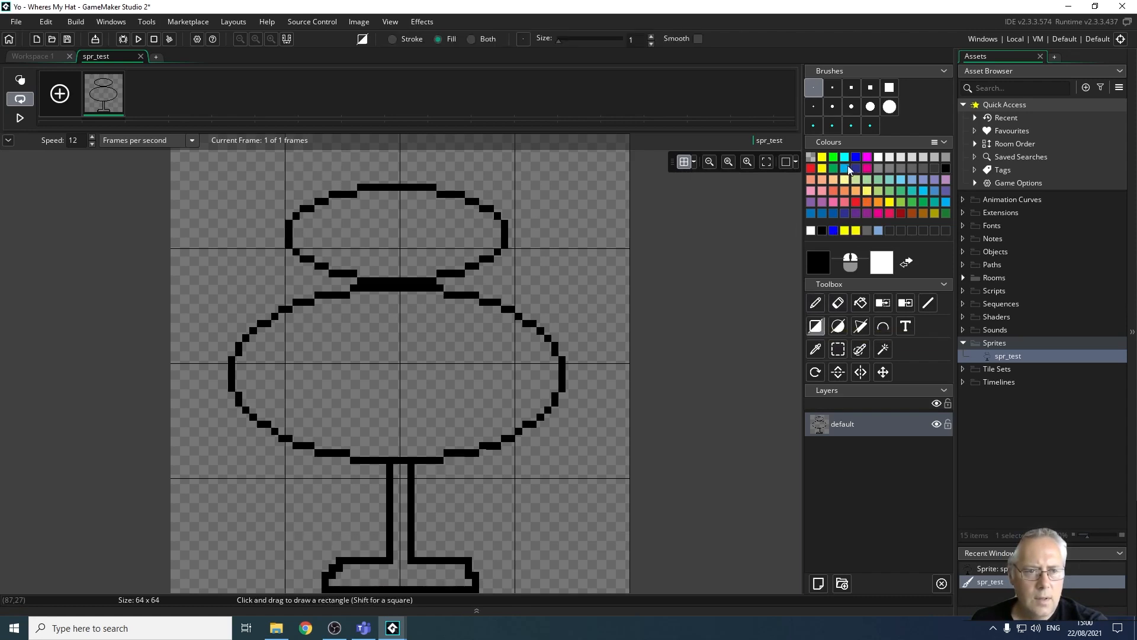
left_click(911, 179)
mouse_move(367, 208)
left_mouse_down()
mouse_move(391, 227)
mouse_move(386, 219)
left_mouse_up()
left_click(411, 216)
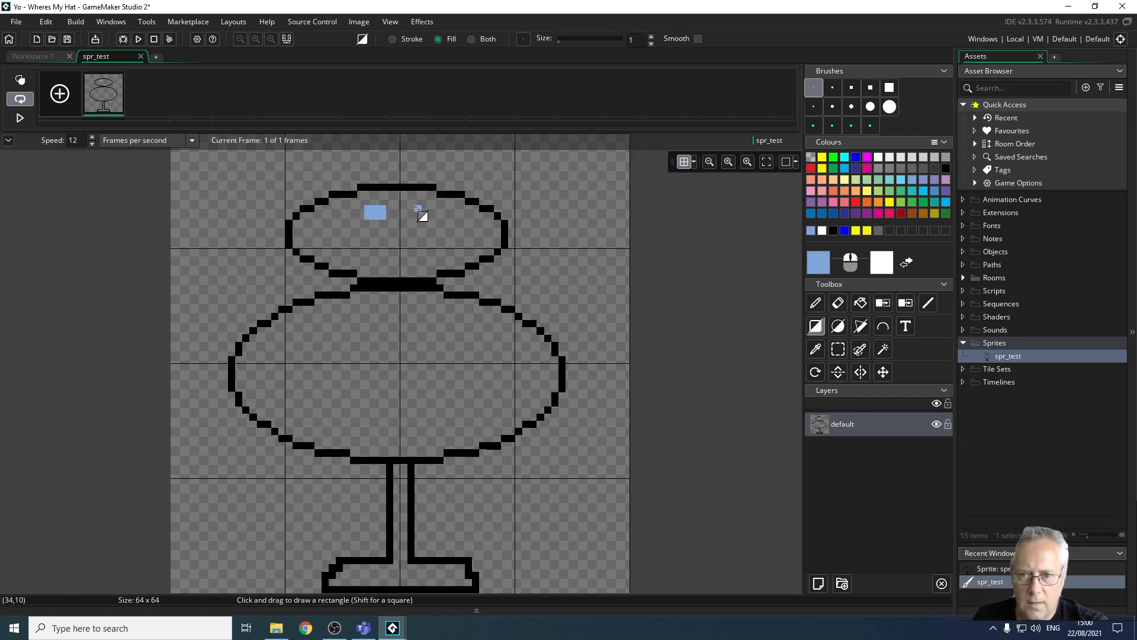
left_click_drag(409, 205, 429, 220)
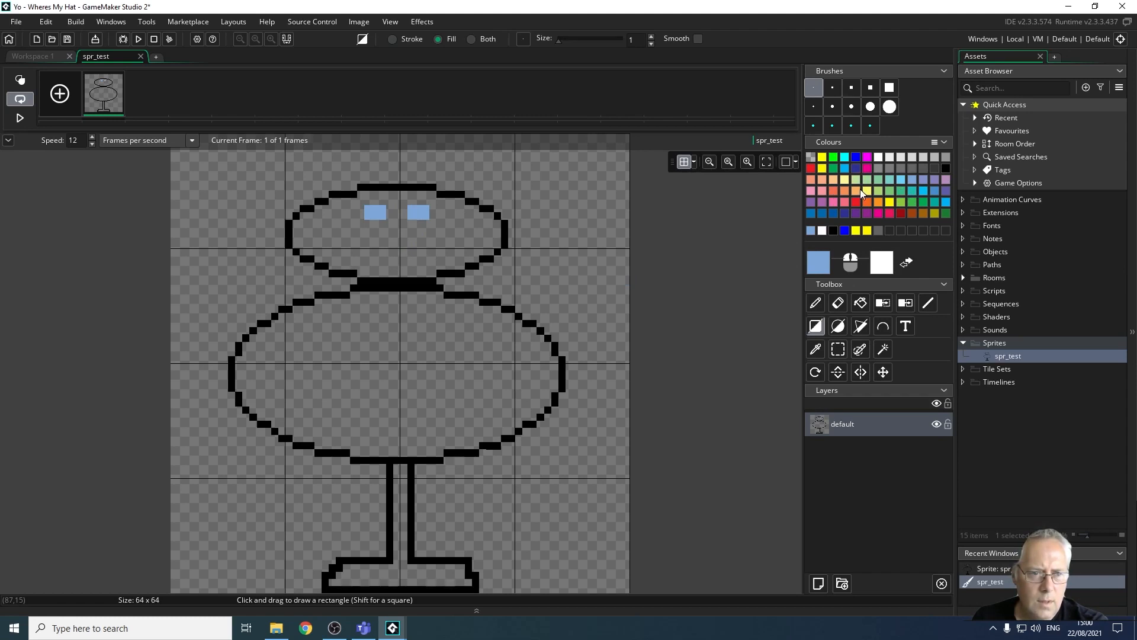
left_click(821, 182)
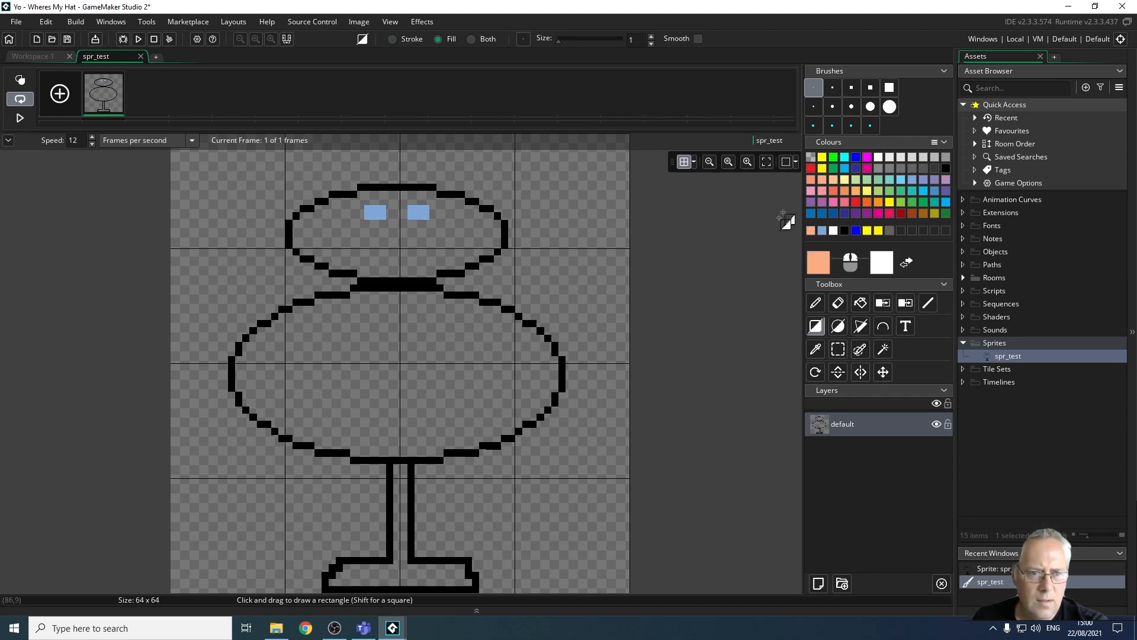
left_click_drag(396, 229, 406, 240)
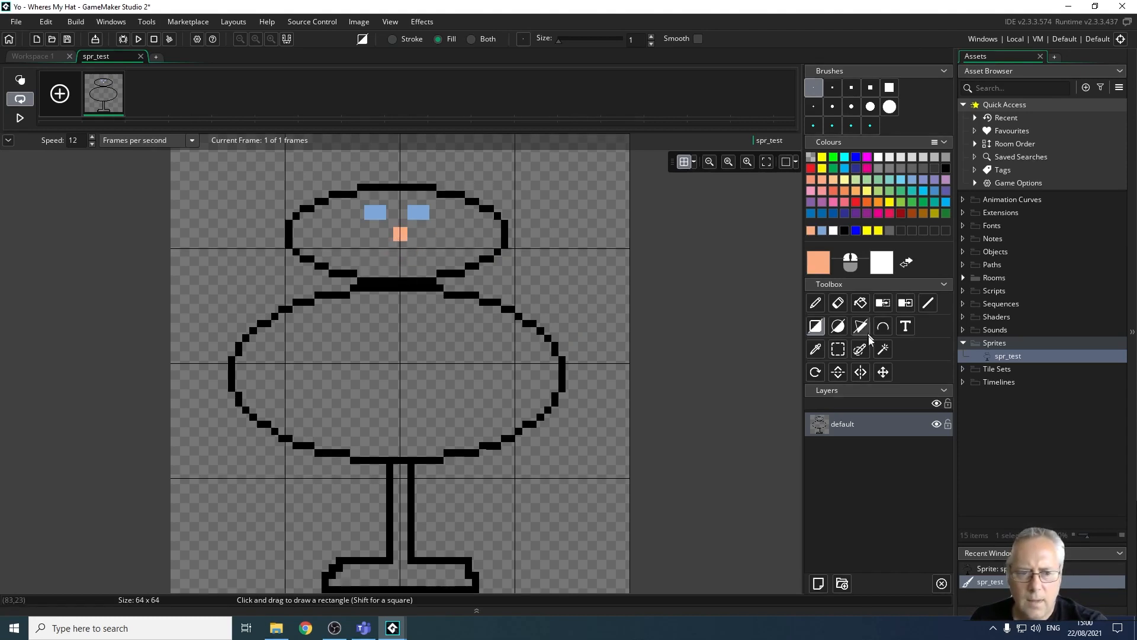
- Select the area around the nose, drop the selection, and draw a wide red rectangle outline beneath the nose as the mouth
left_click(839, 349)
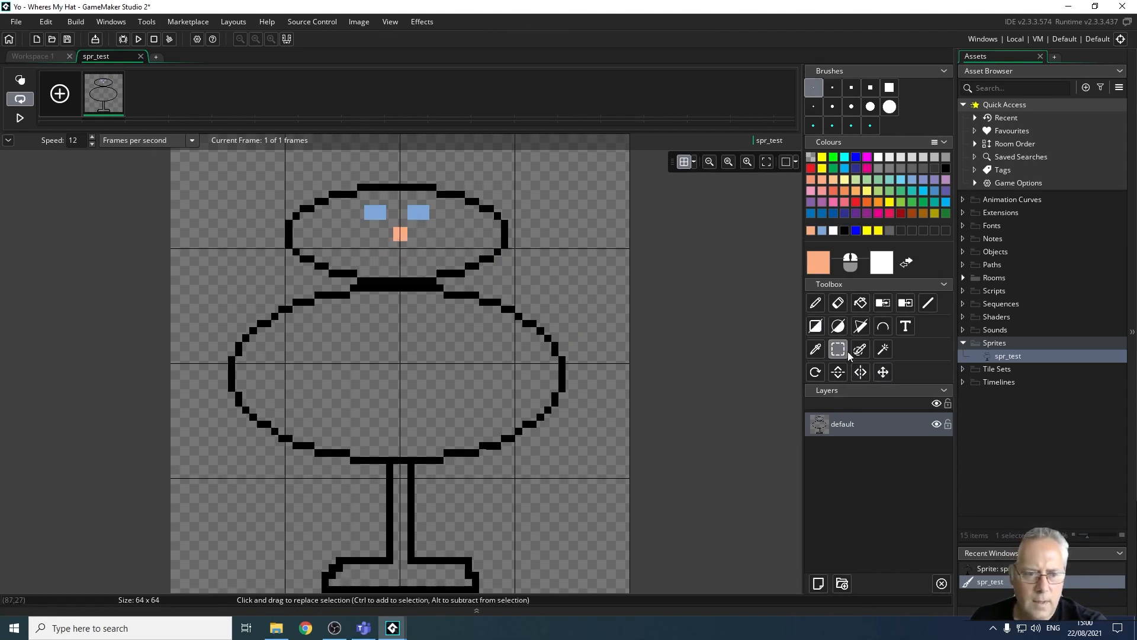
left_click_drag(390, 223, 404, 235)
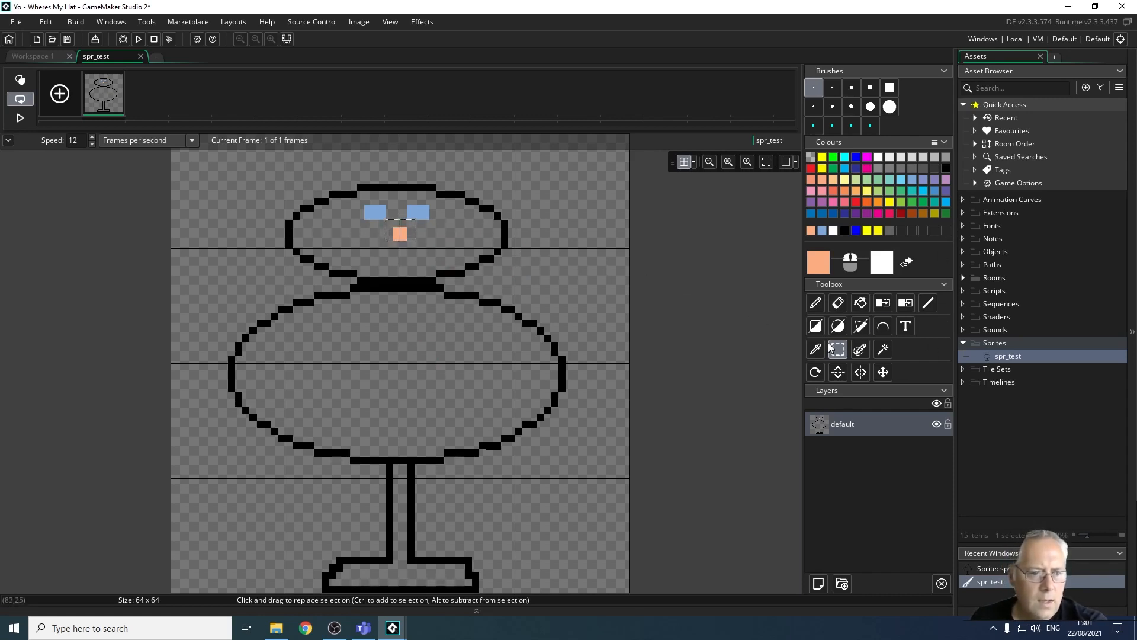
left_click(816, 326)
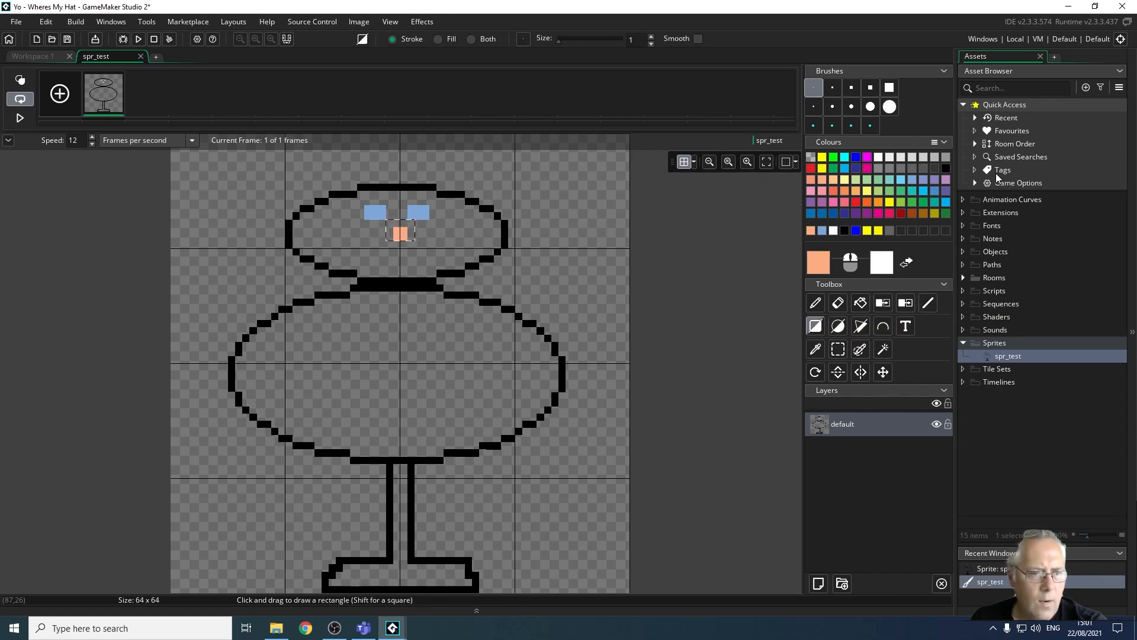
key("Escape")
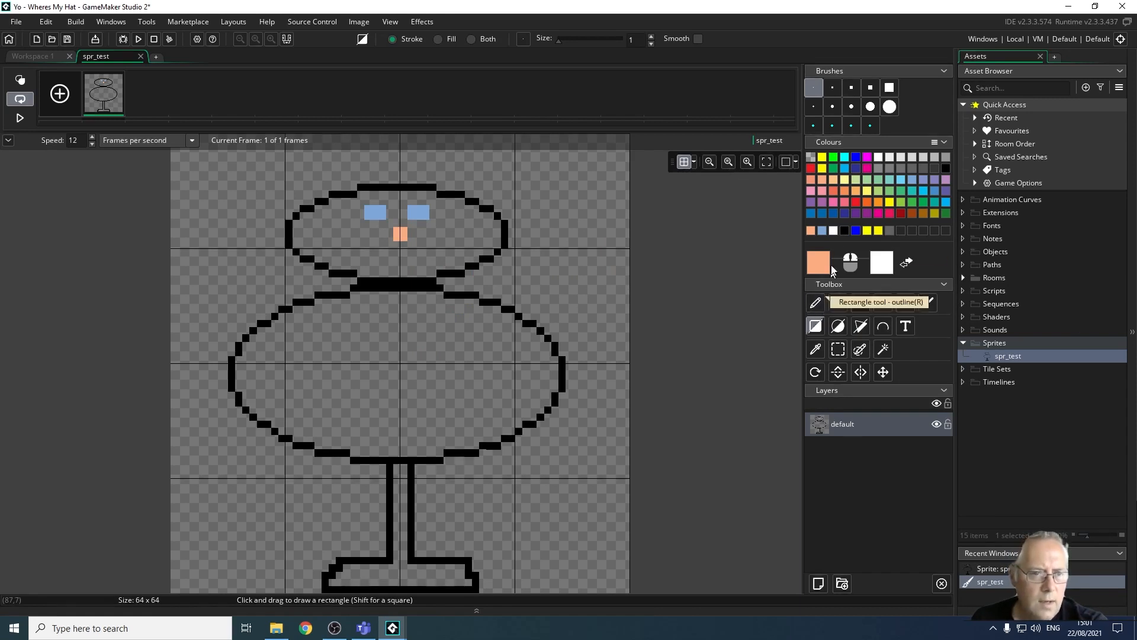
left_click(811, 168)
left_click_drag(353, 244, 444, 259)
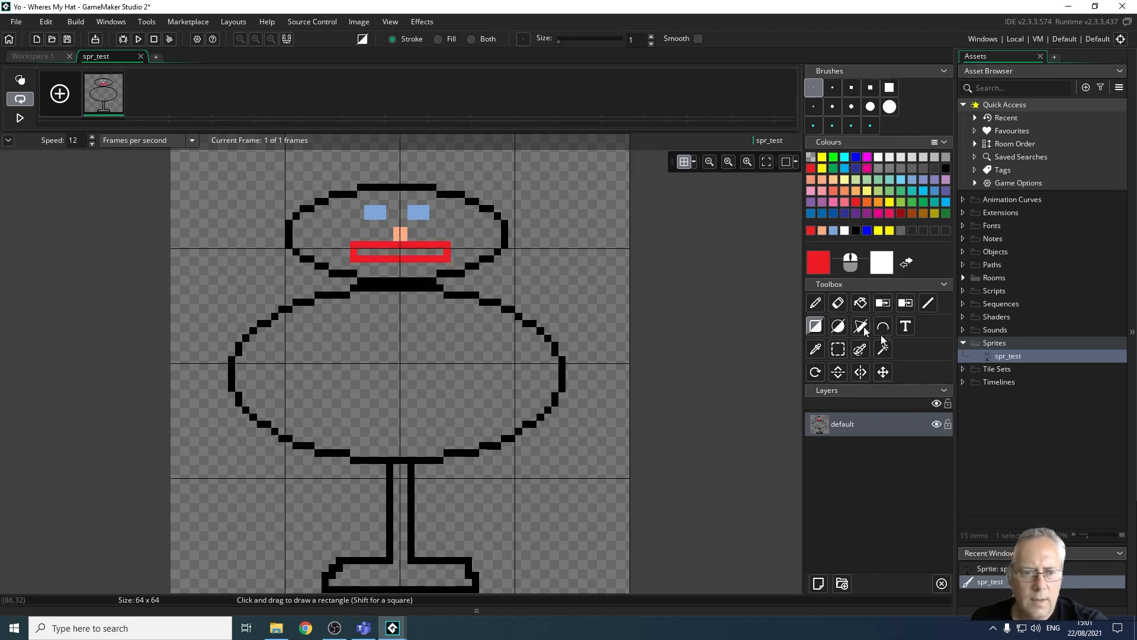
- Draw a small filled white ellipse in the upper middle of the body as a button
left_click(838, 326)
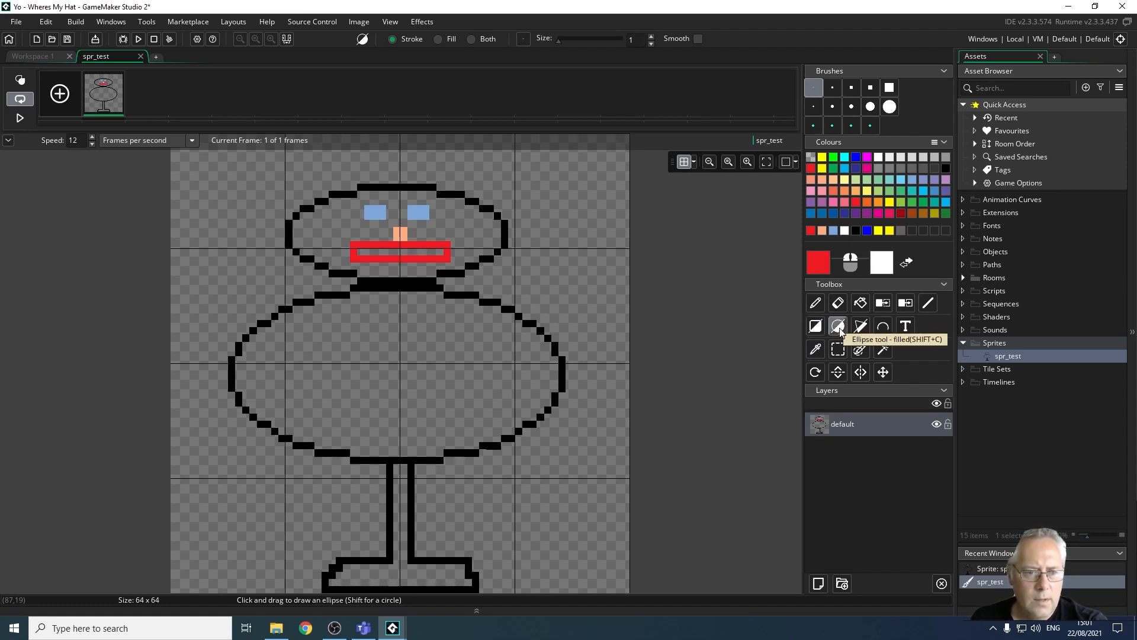
left_click(845, 230)
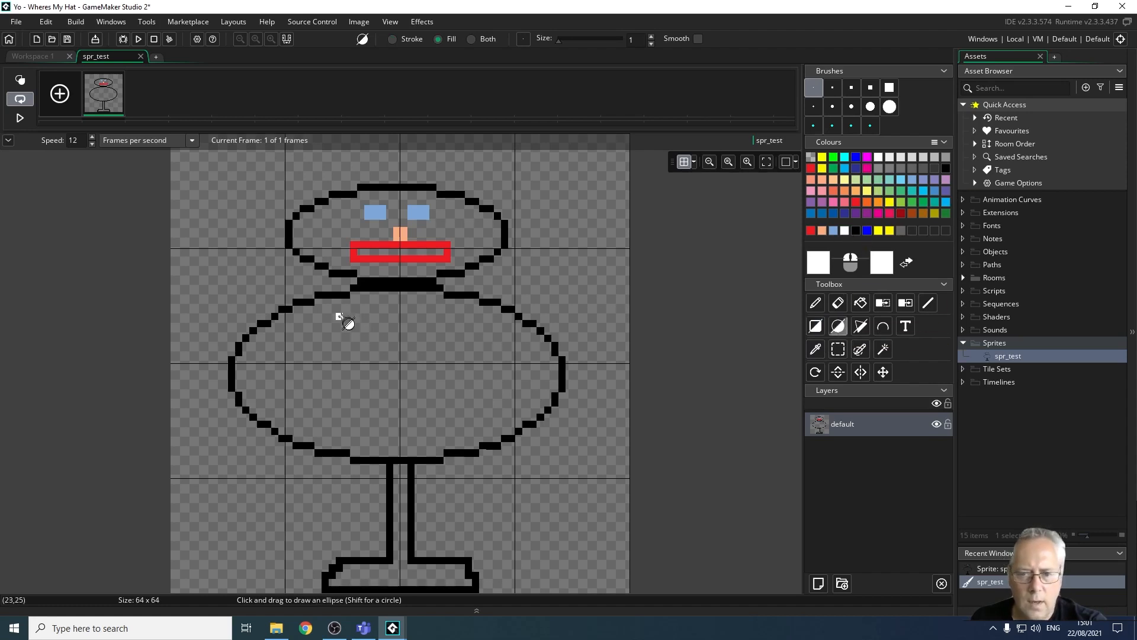
left_click_drag(375, 323, 416, 351)
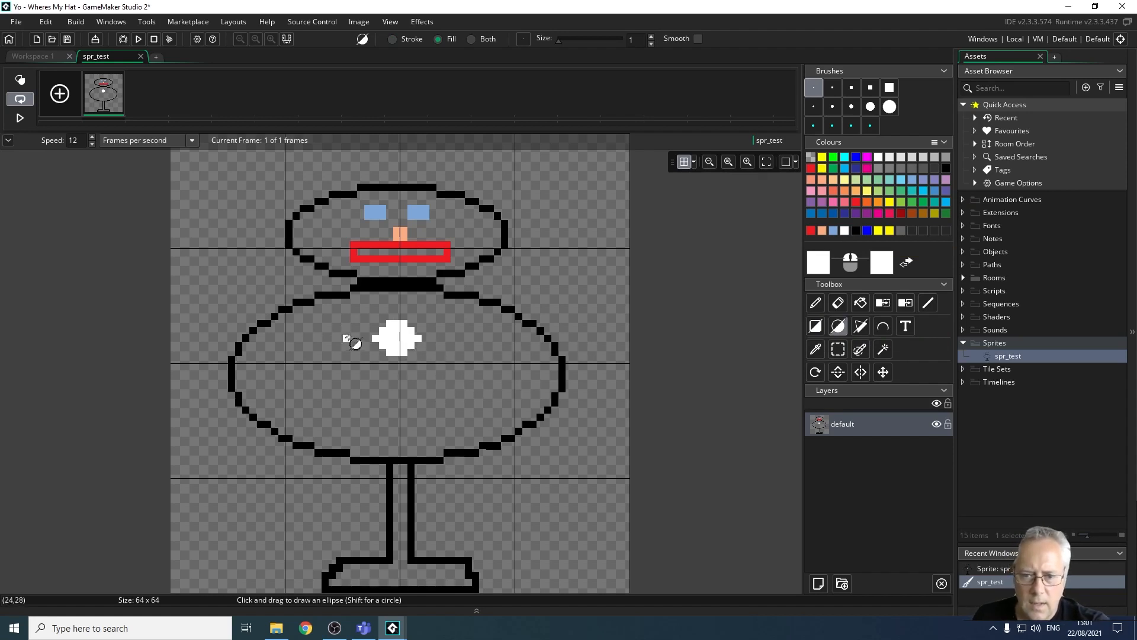
- Turn the white button into a brush and stamp two more buttons below it, down the middle of the body
left_click(838, 349)
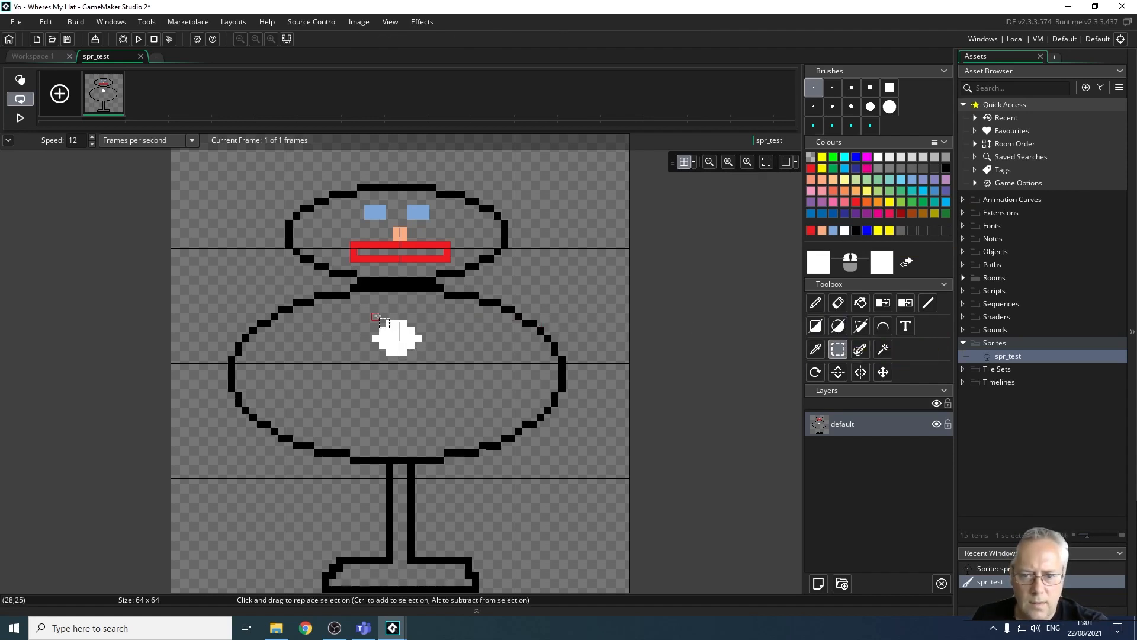
left_click_drag(361, 310, 448, 369)
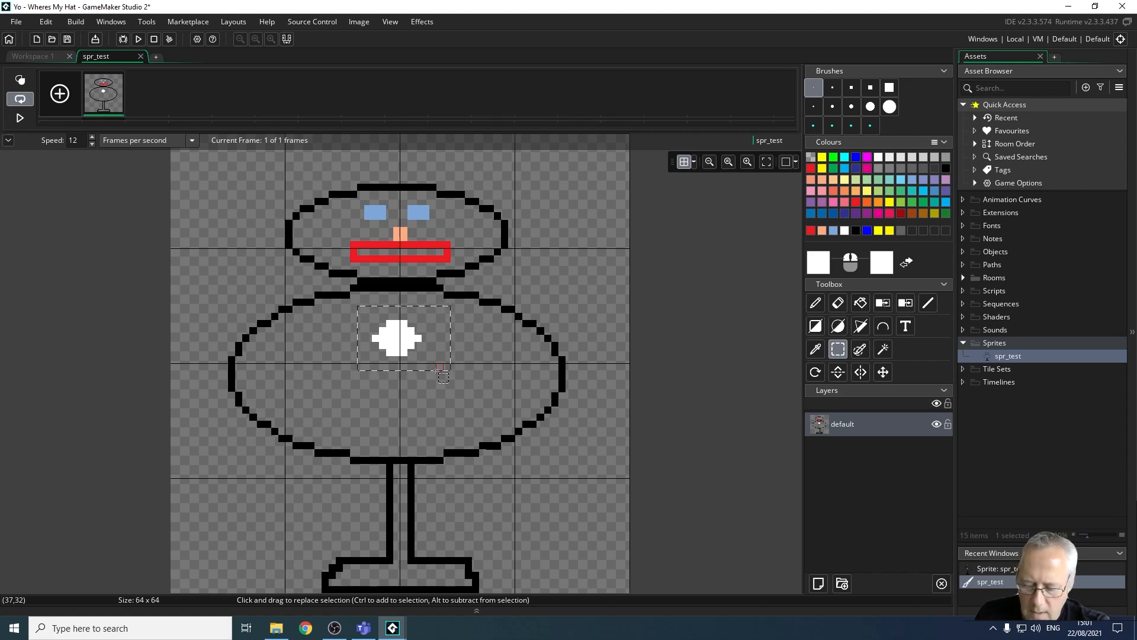
key("ctrl+b")
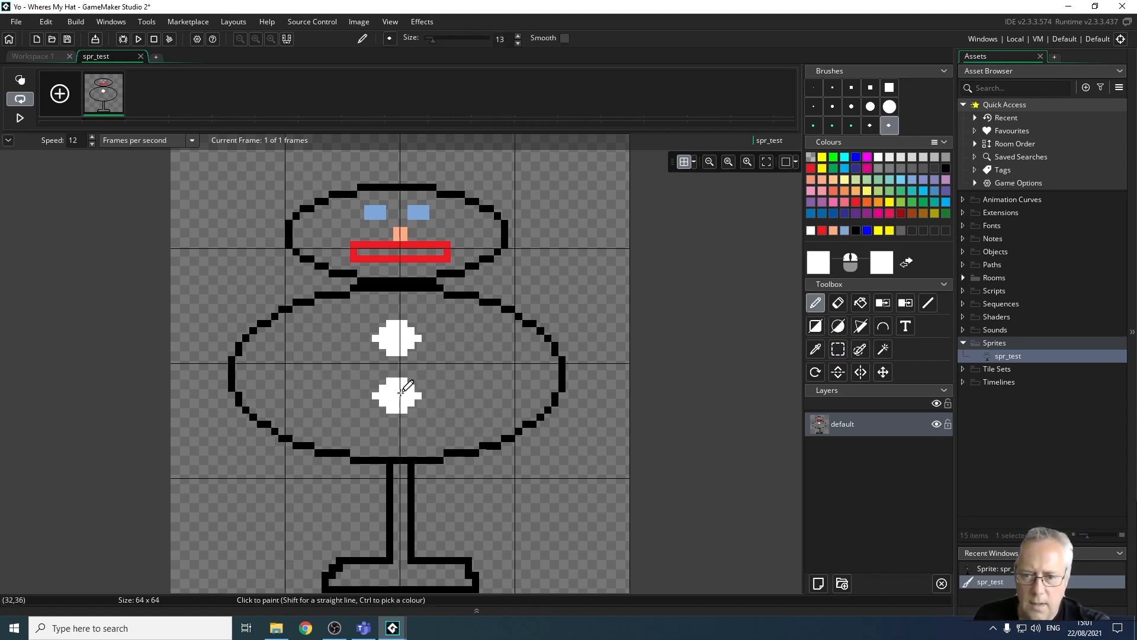
left_click(408, 388)
left_click(408, 438)
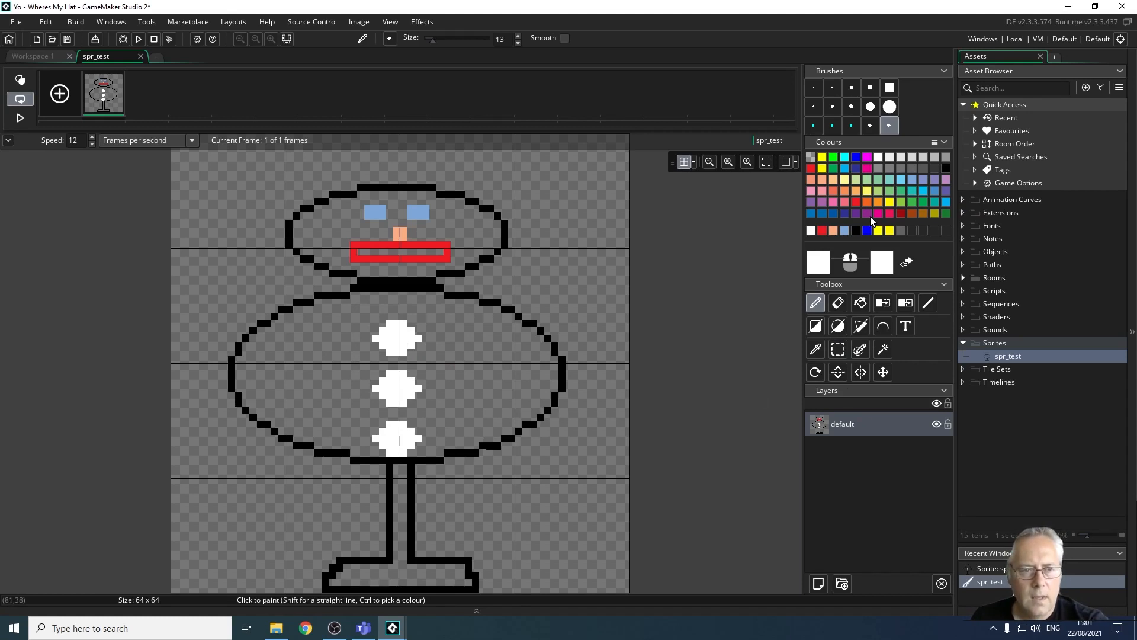
- Flood-fill the body around the white buttons with green
left_click(910, 201)
left_click(860, 303)
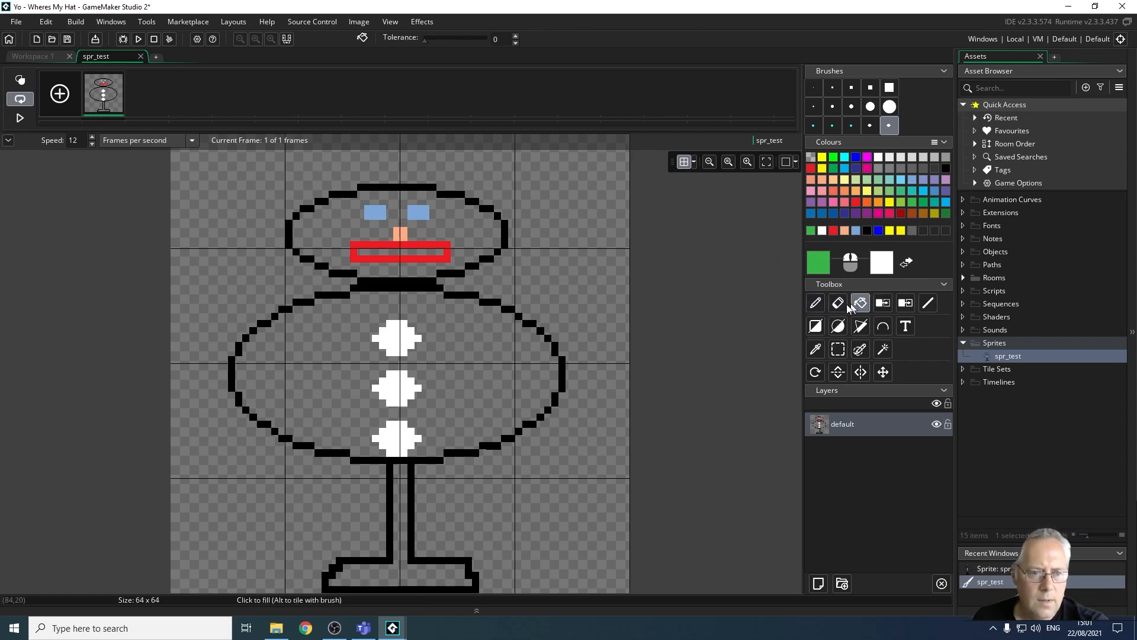
left_click(501, 352)
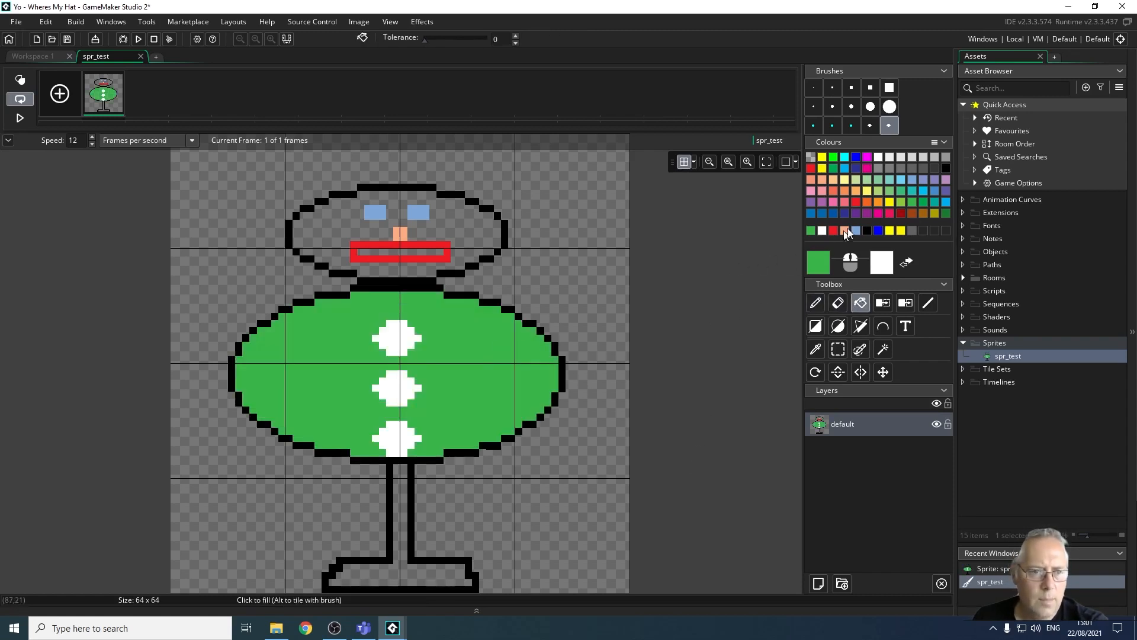
- Flood-fill the face with light orange and the leg and foot with brown
left_click(834, 180)
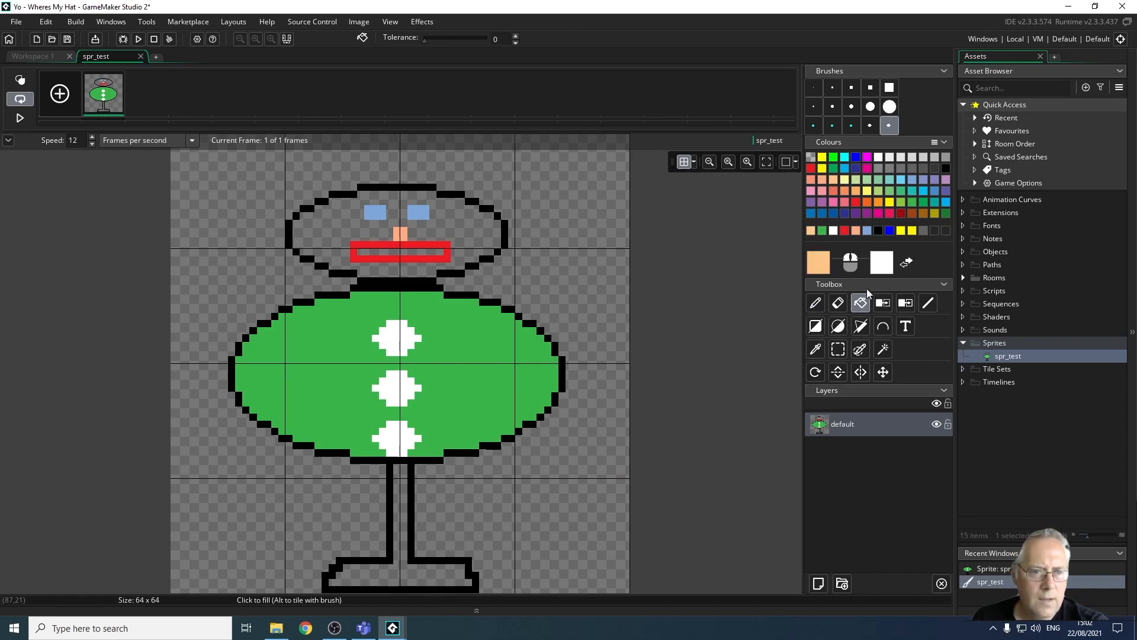
left_click(481, 232)
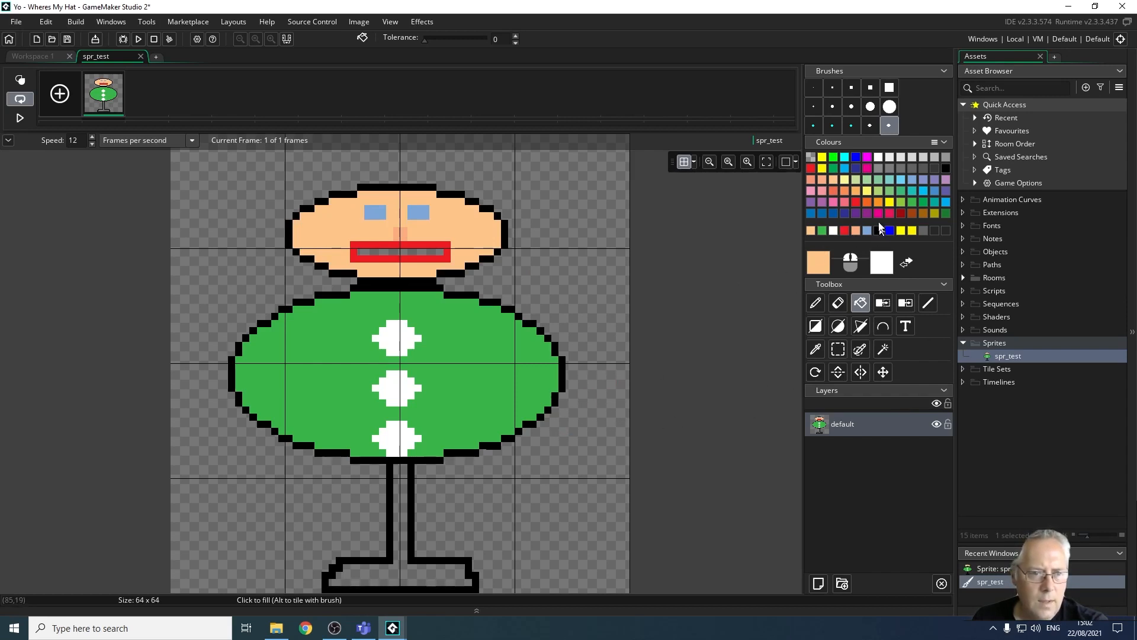
left_click(910, 213)
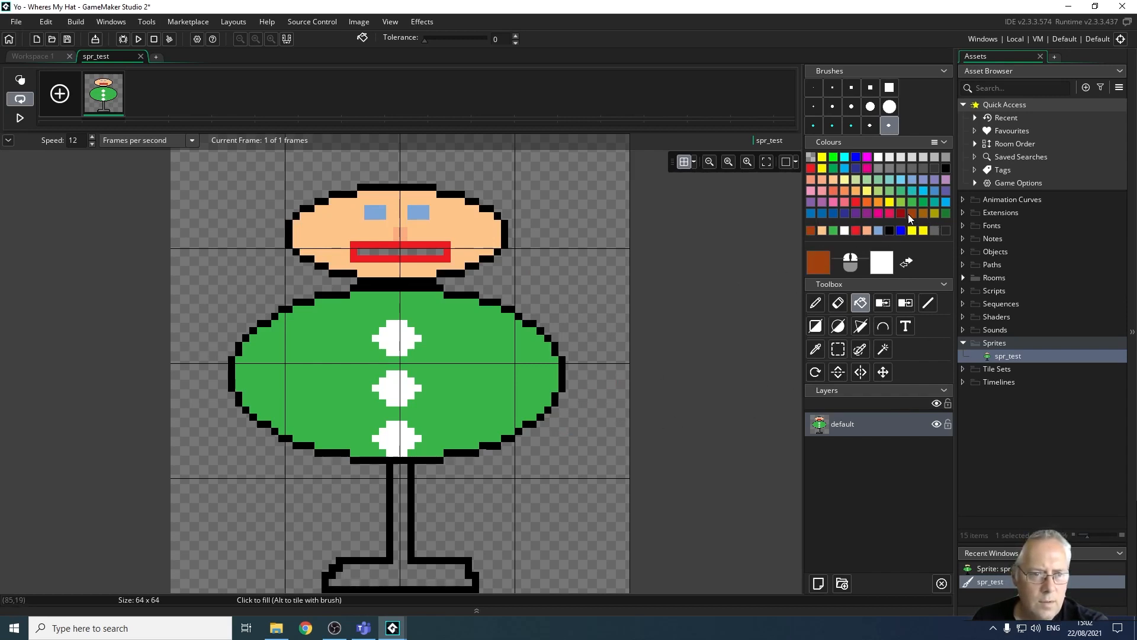
left_click(396, 519)
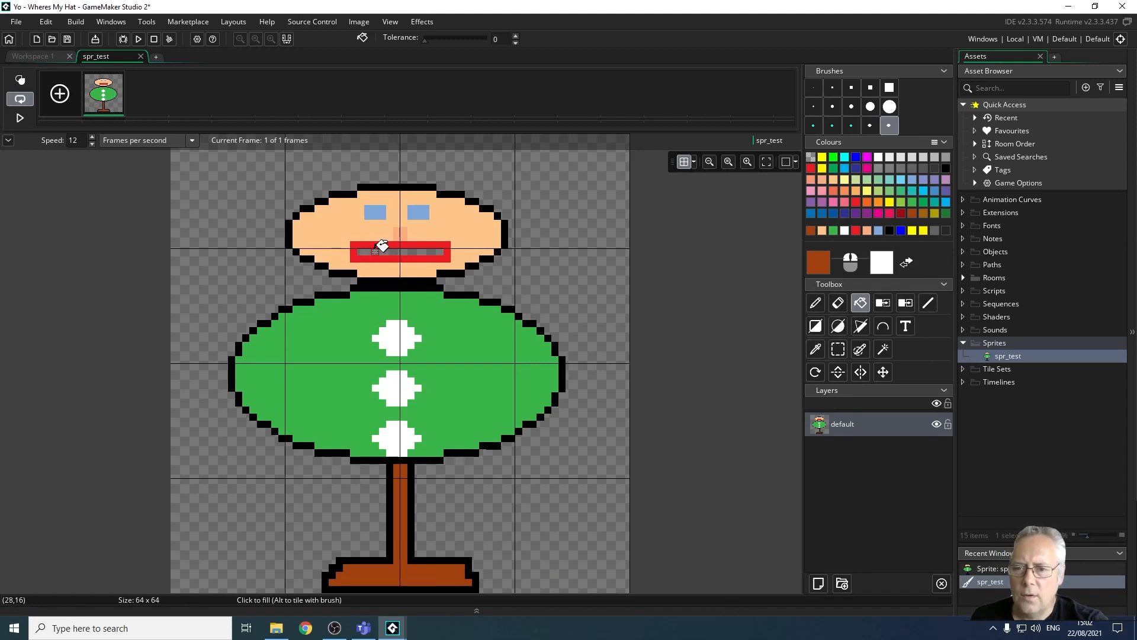
- Copy the finished frame and paste it twice to make a three-frame animation
right_click(97, 88)
left_click(136, 117)
right_click(113, 97)
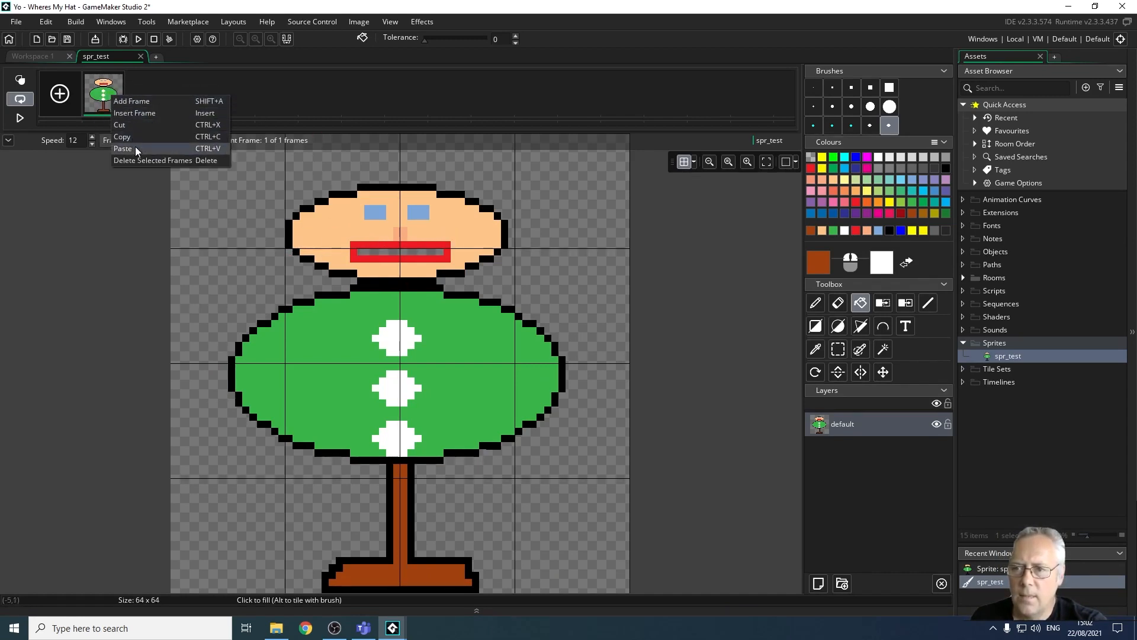
left_click(135, 148)
right_click(115, 105)
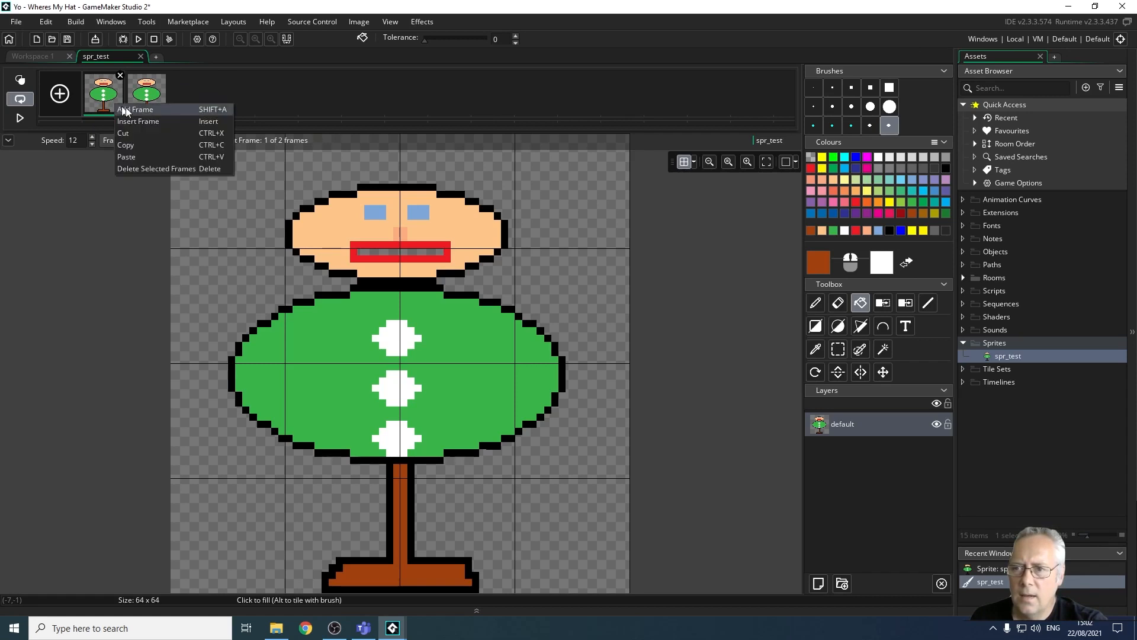
left_click(148, 156)
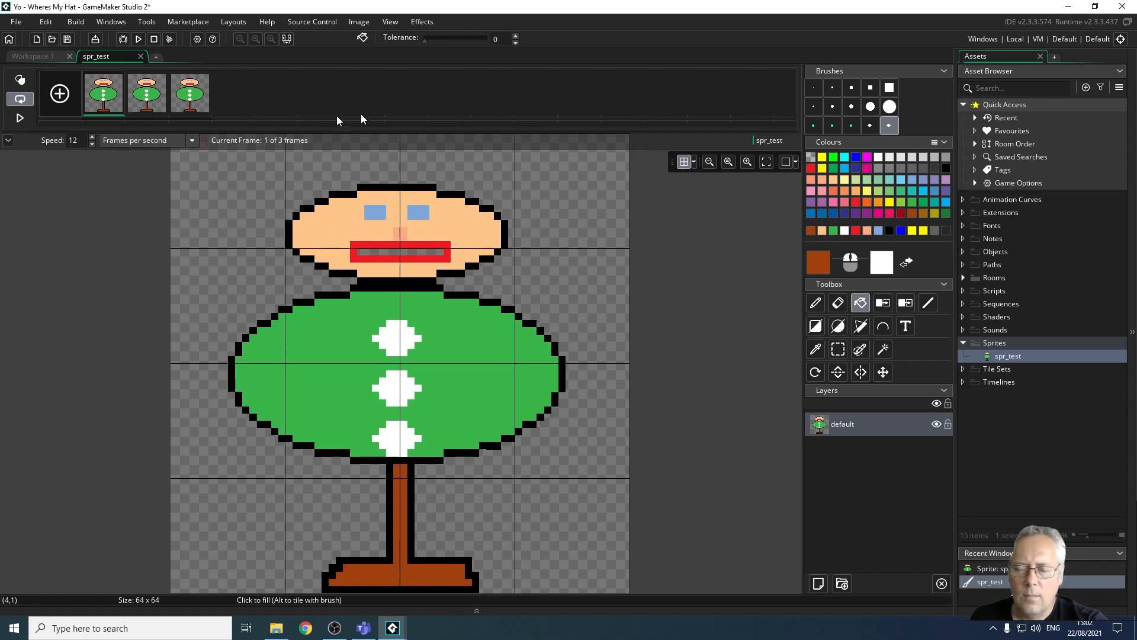
- In frame 2, fill the inside of the mouth with the red sampled from its outline, and preview the animation
left_click(142, 103)
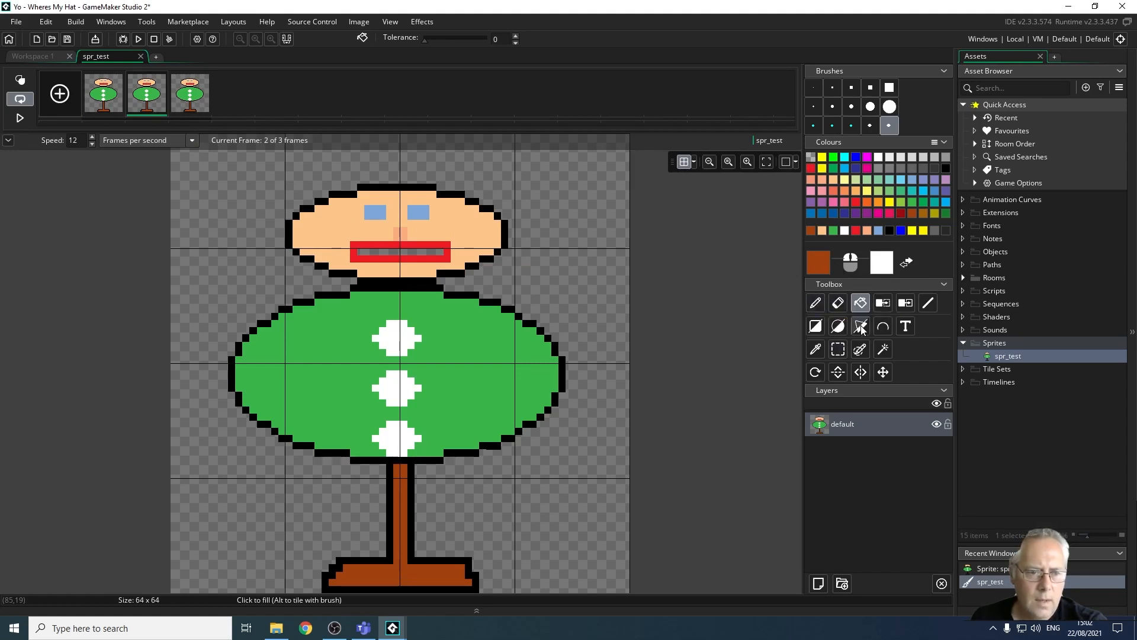
left_click(816, 349)
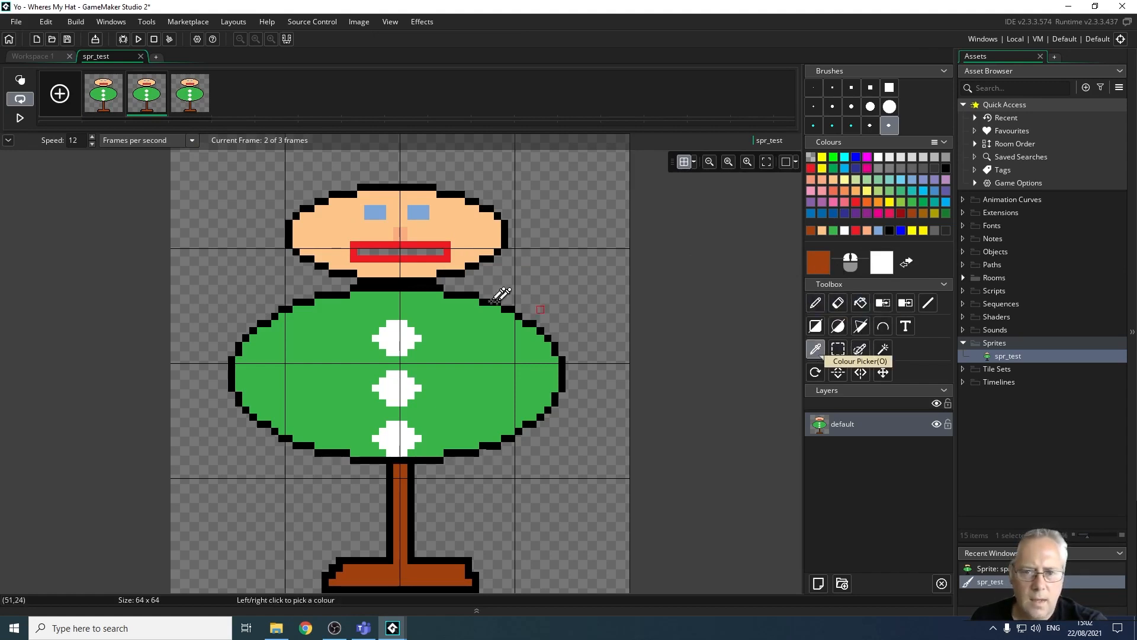
left_click(450, 256)
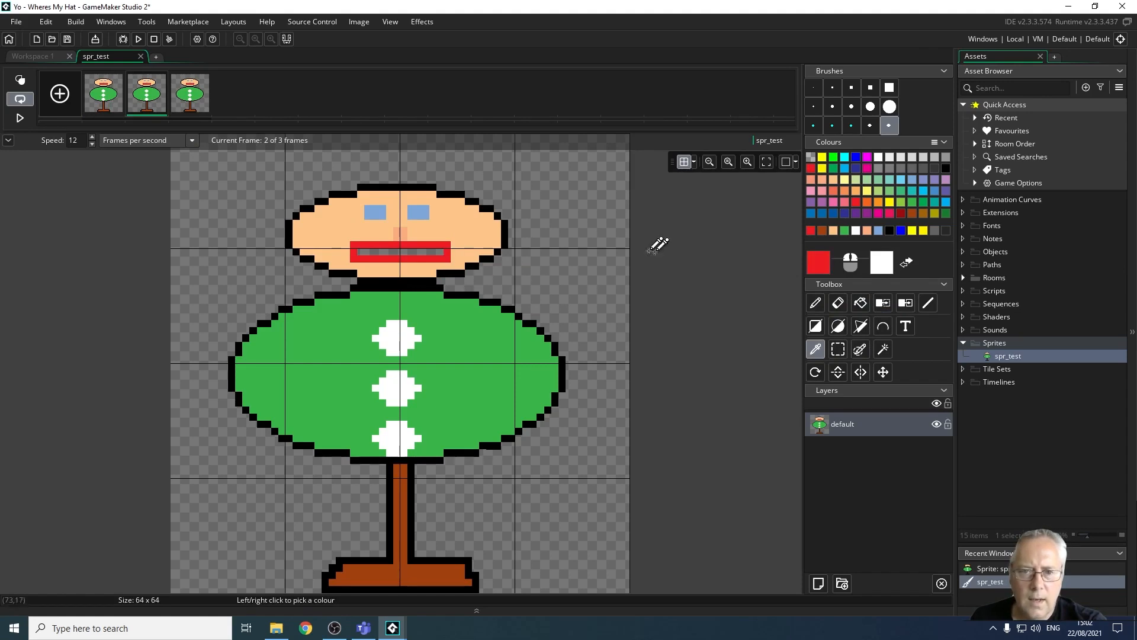
left_click(862, 304)
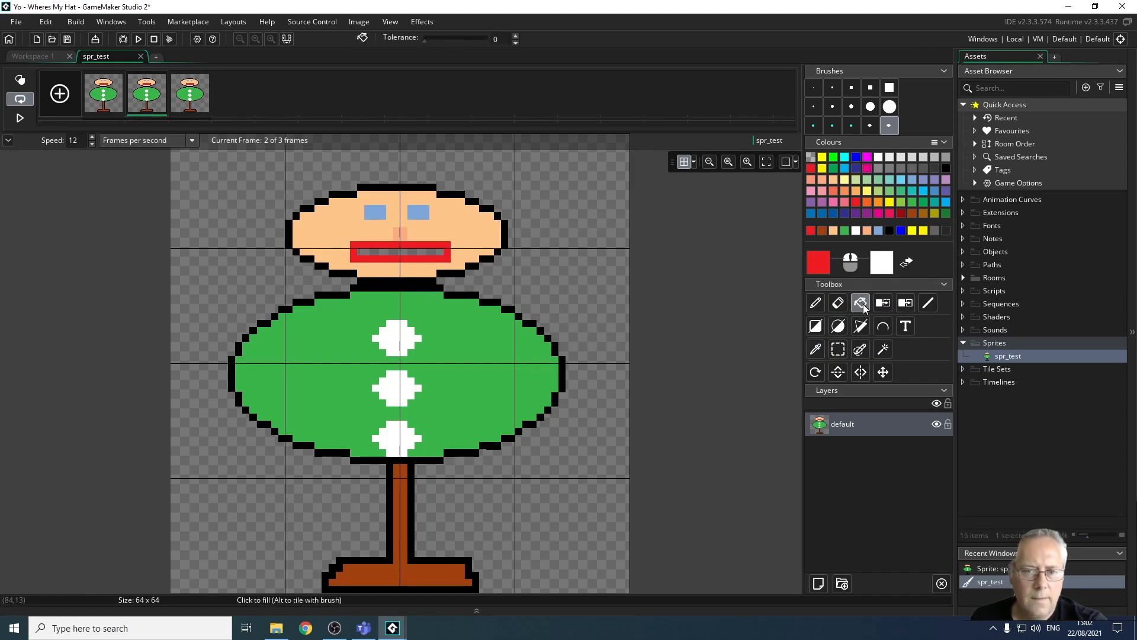
left_click(377, 251)
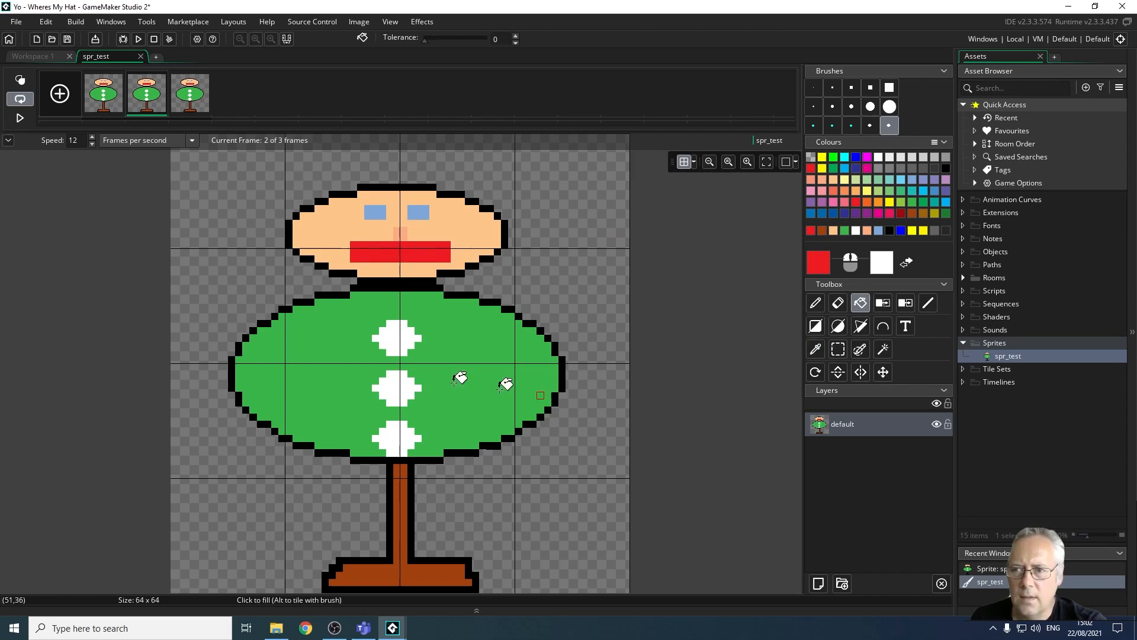
left_click(19, 118)
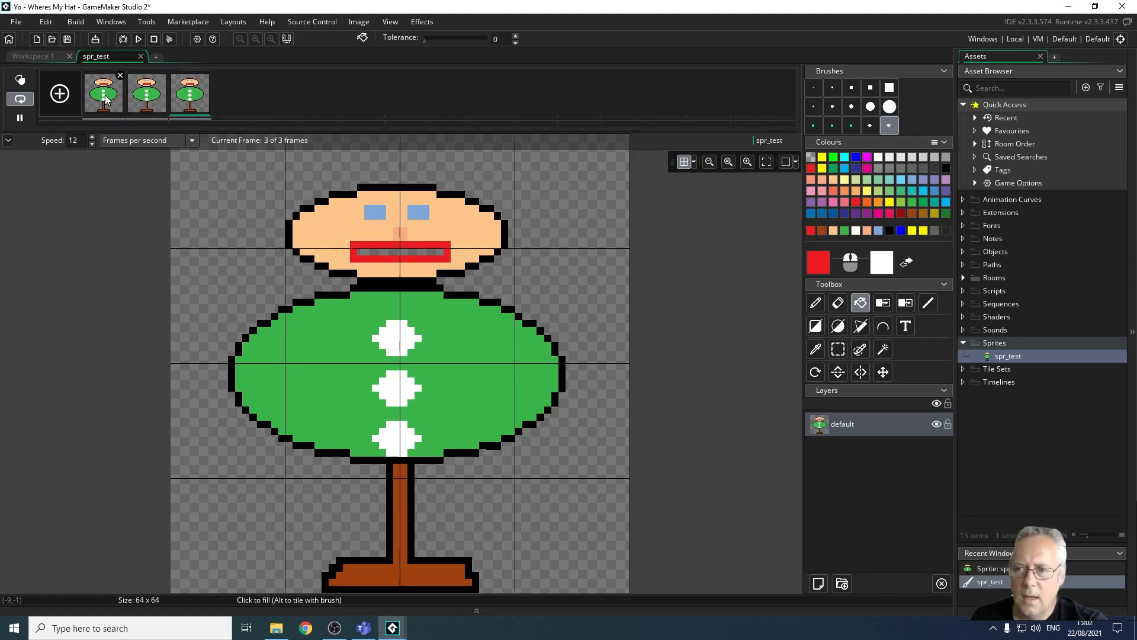
left_click(19, 118)
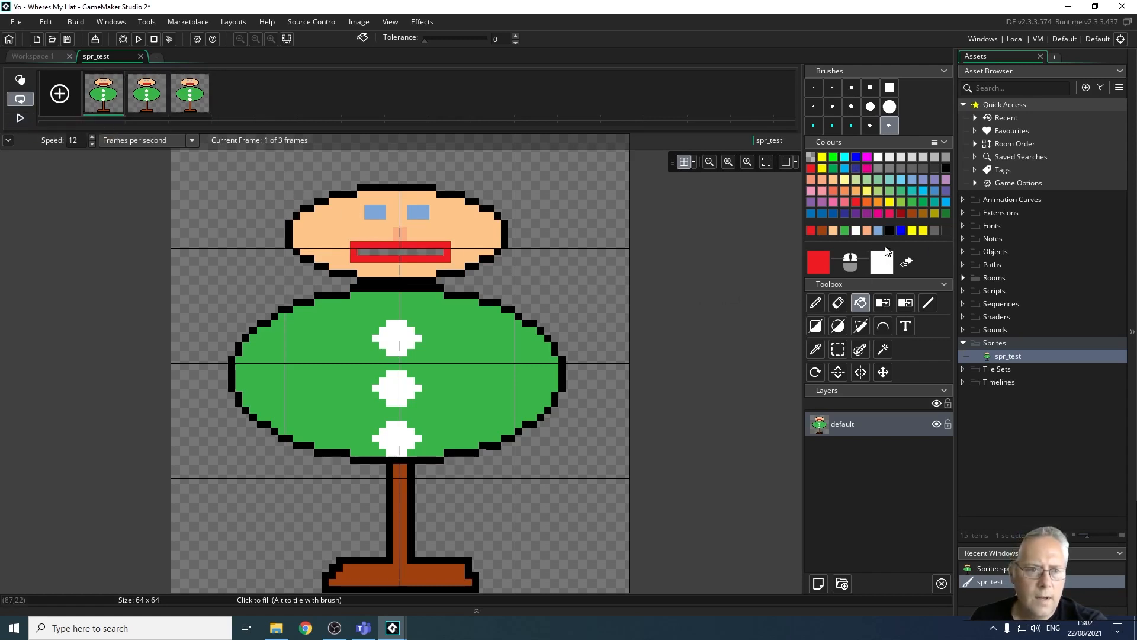
- Fill the inside of the mouth with white in frames 1 and 3
right_click(373, 252)
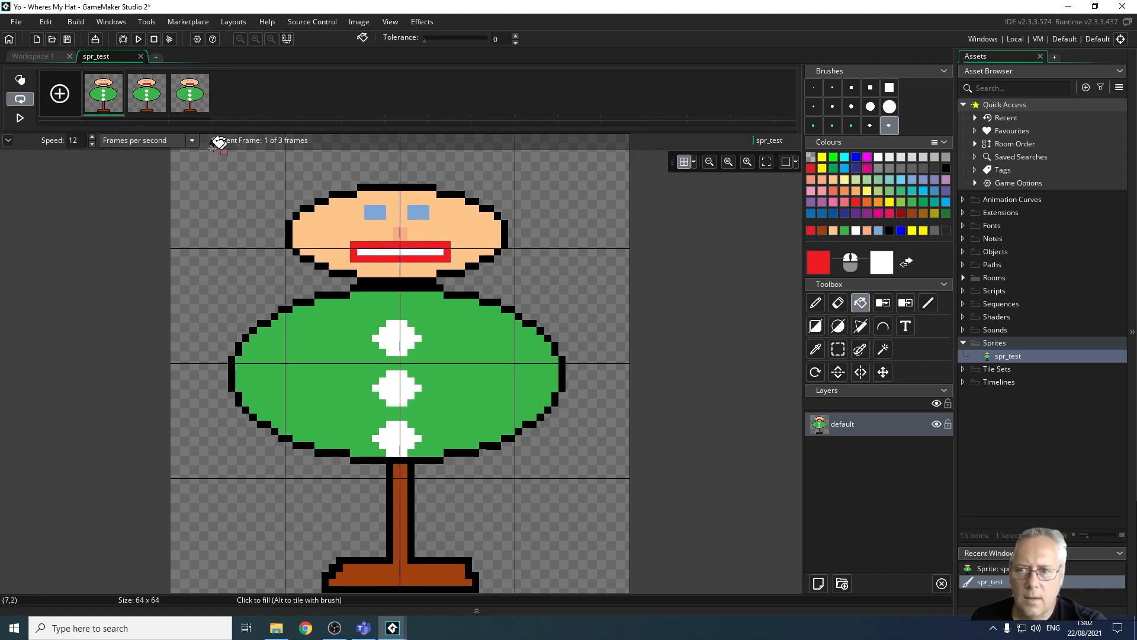
left_click(191, 104)
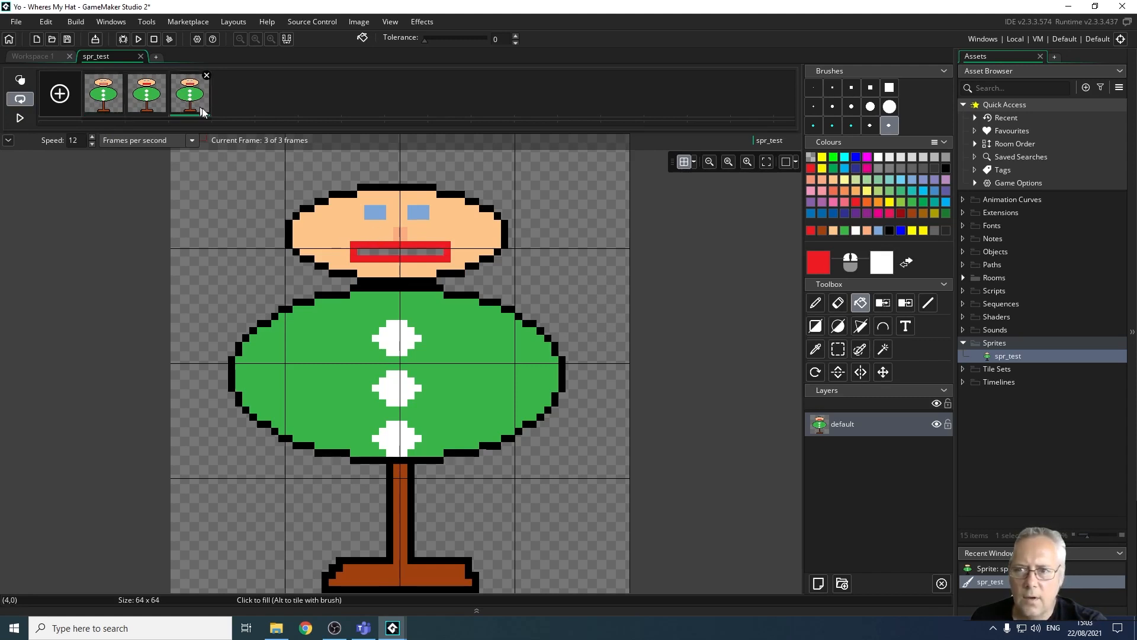
right_click(403, 250)
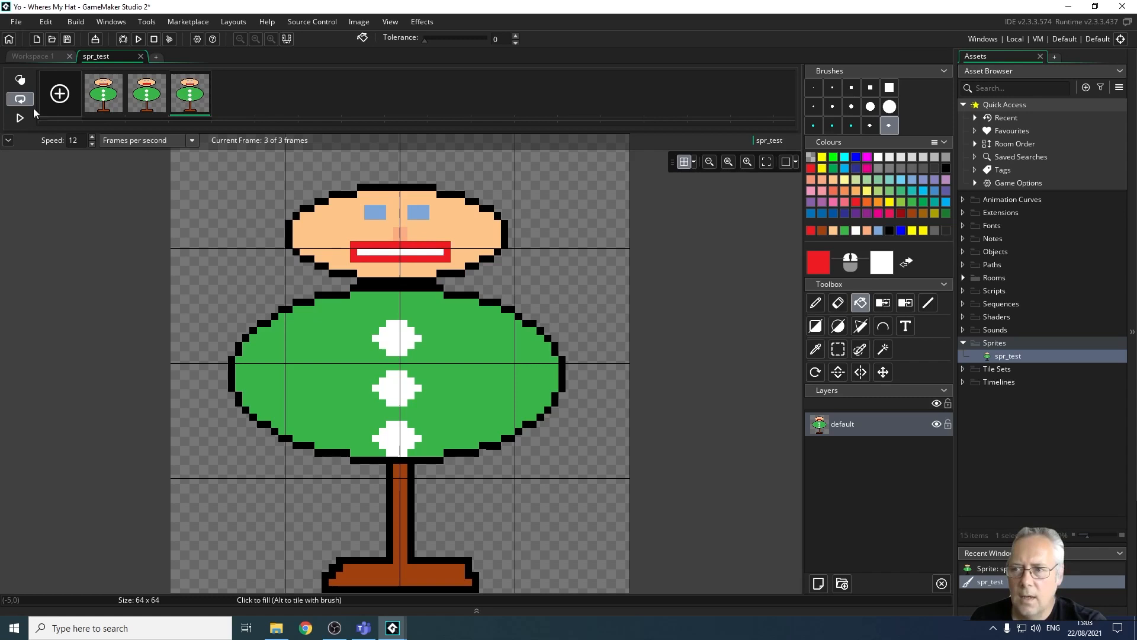
- Play and stop the talking-mouth animation, and close the image editor to return to the sprite's workspace
left_click(20, 119)
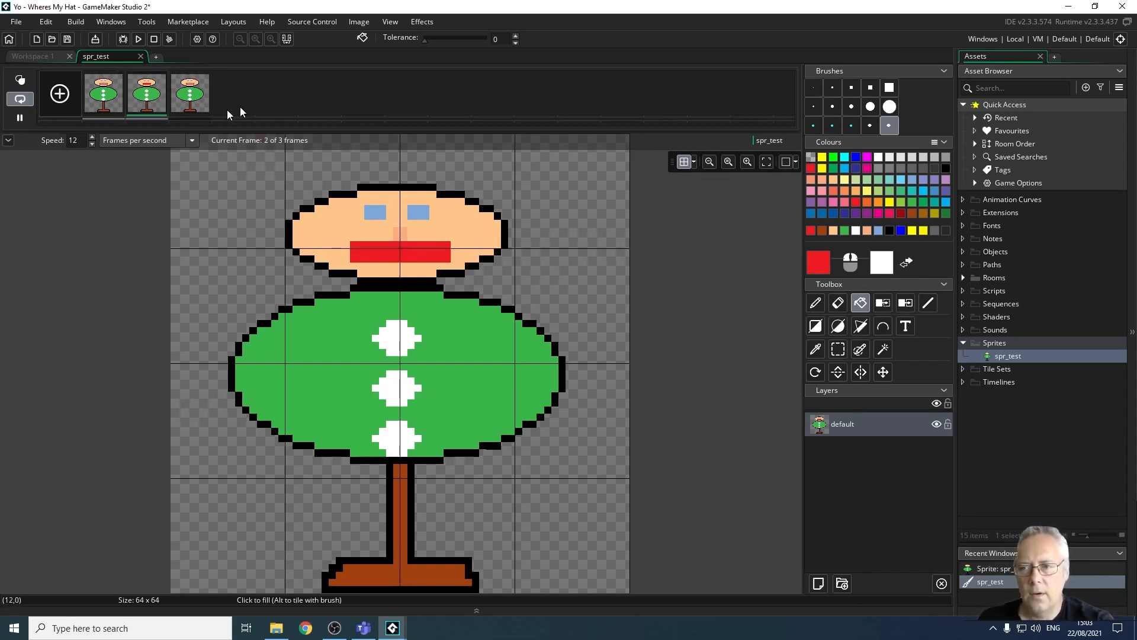
left_click(21, 118)
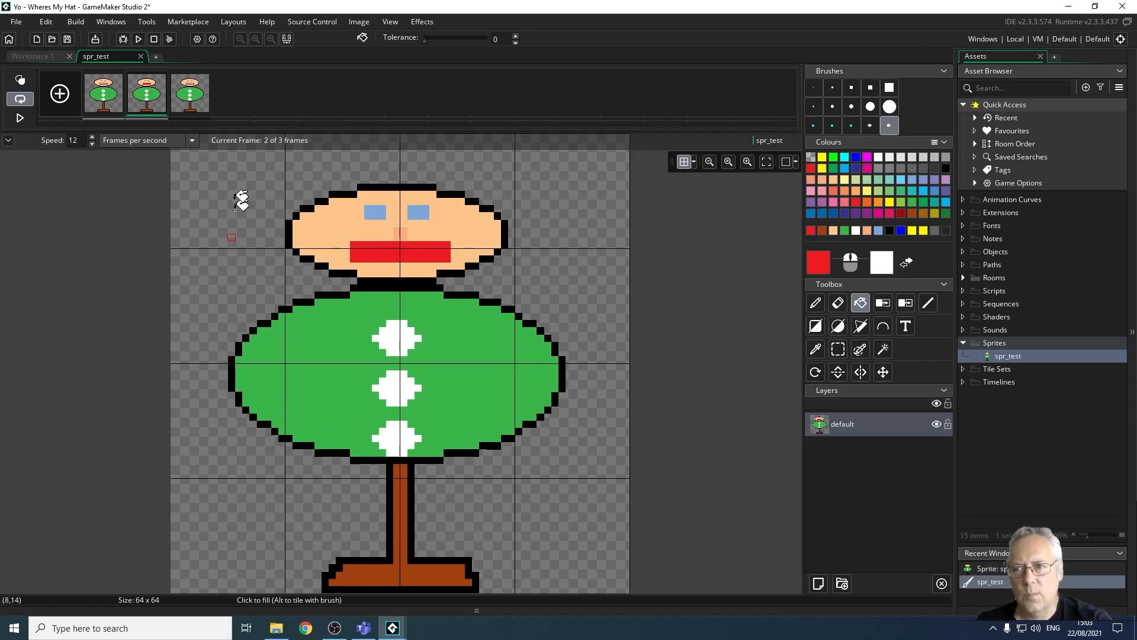
left_click(141, 57)
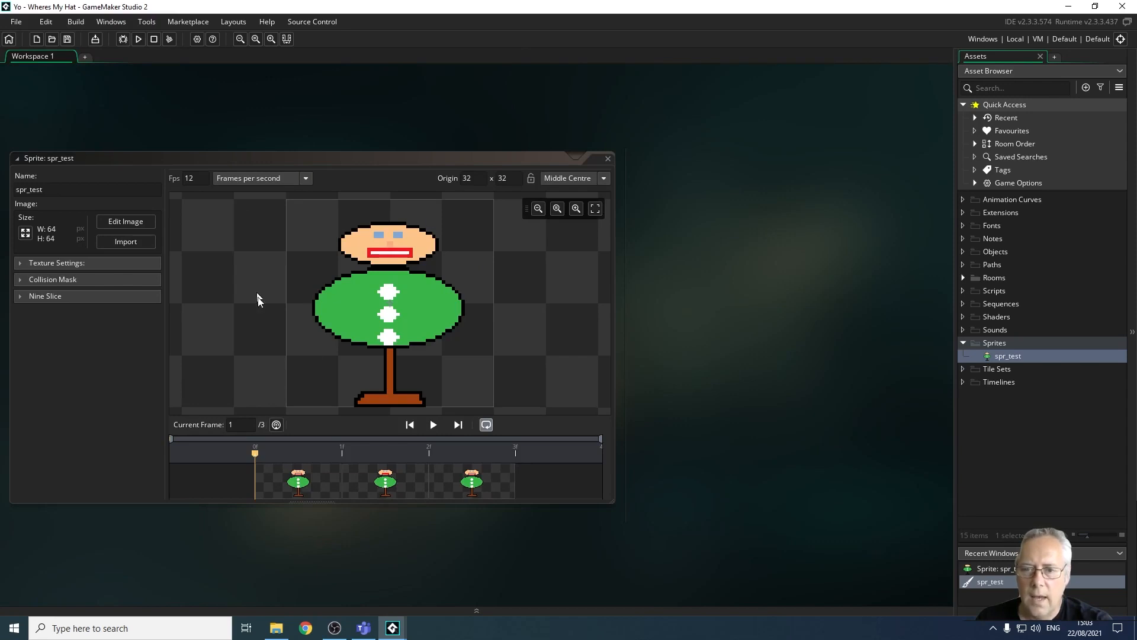